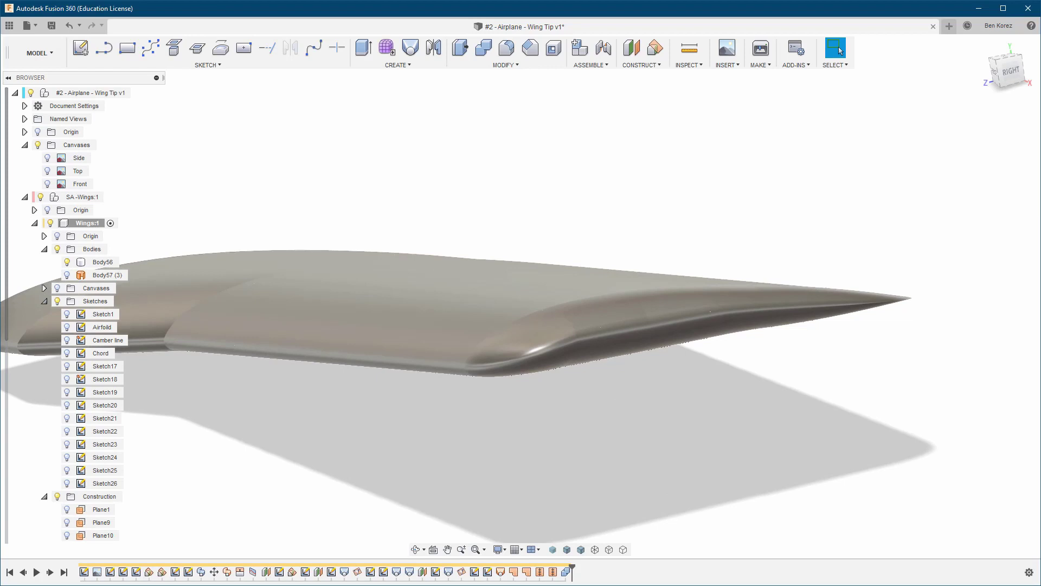
Switch to the browser to view the TESREG Fusion 360 community forum, and return to the wing model
{"action": "key", "text": "alt+Tab"}
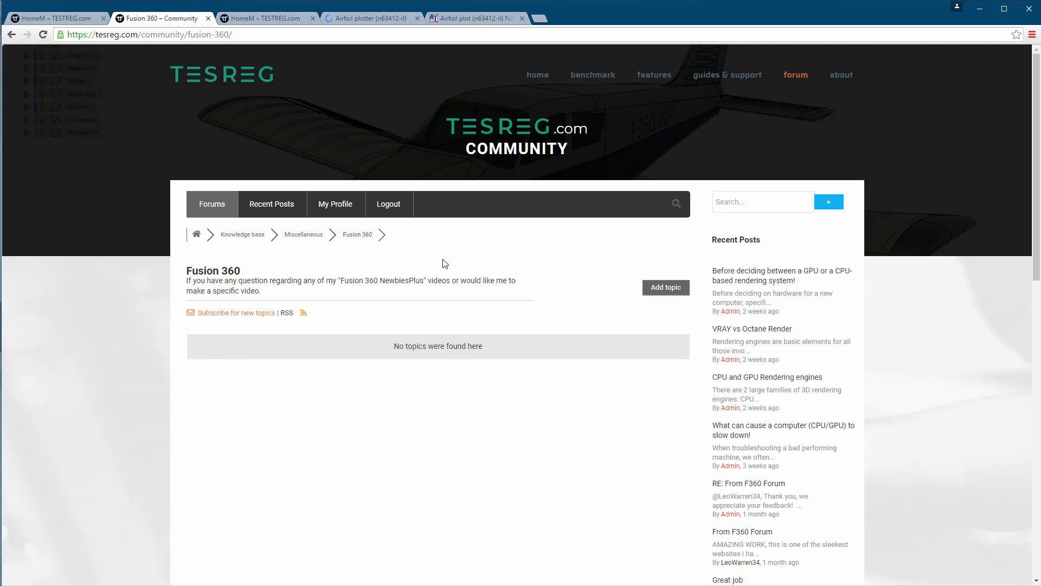
{"action": "left_click", "coordinate": [973, 12]}
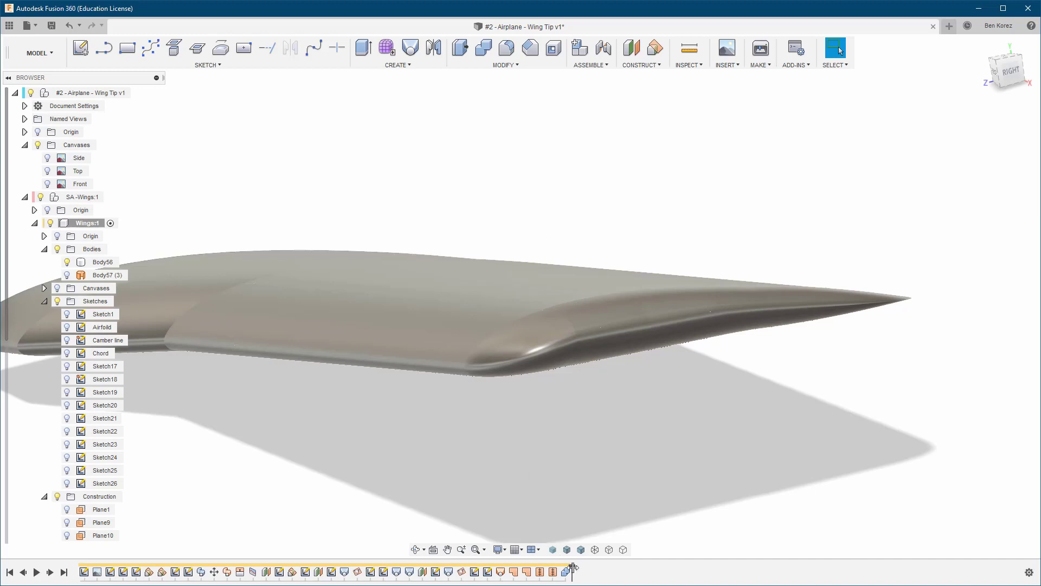
Roll the design history back to just after Sketch19 and show Sketch19, the airfoil profile at the wing's end
{"action": "left_click_drag", "start_coordinate": [572, 567], "coordinate": [286, 567]}
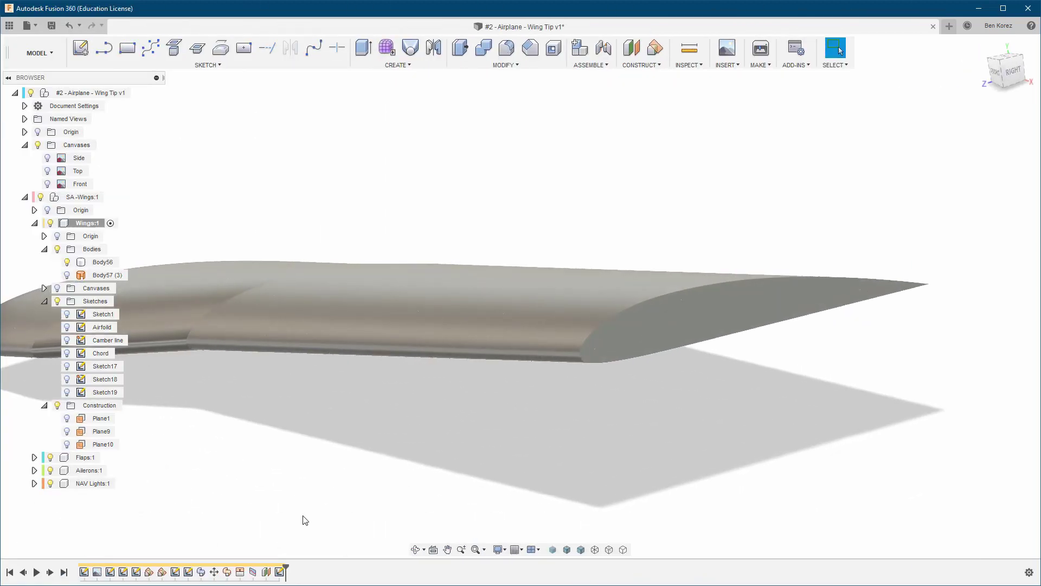
{"action": "left_click", "coordinate": [66, 392]}
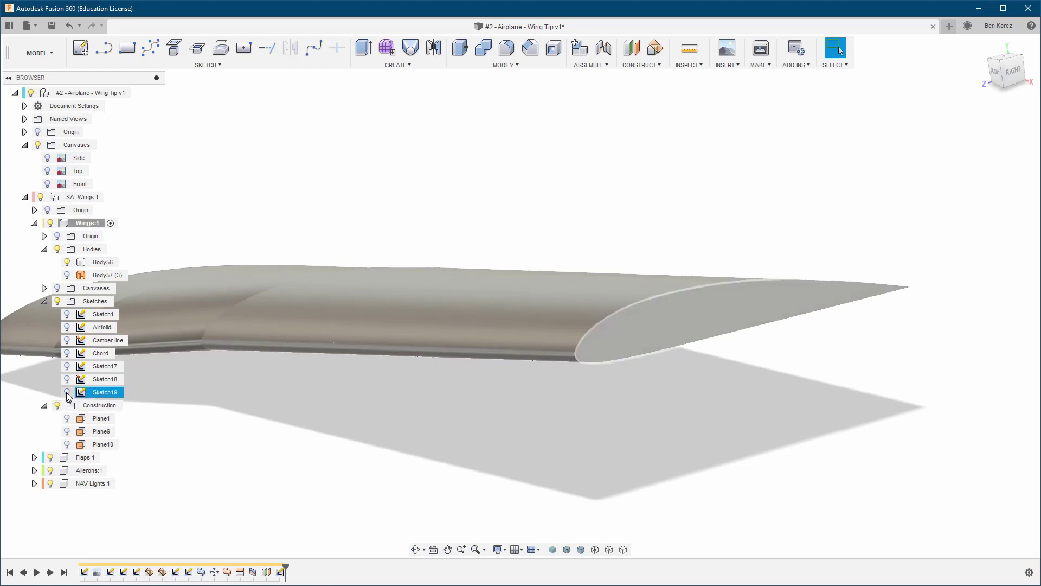
{"action": "left_click", "coordinate": [67, 392]}
{"action": "left_click", "coordinate": [67, 393]}
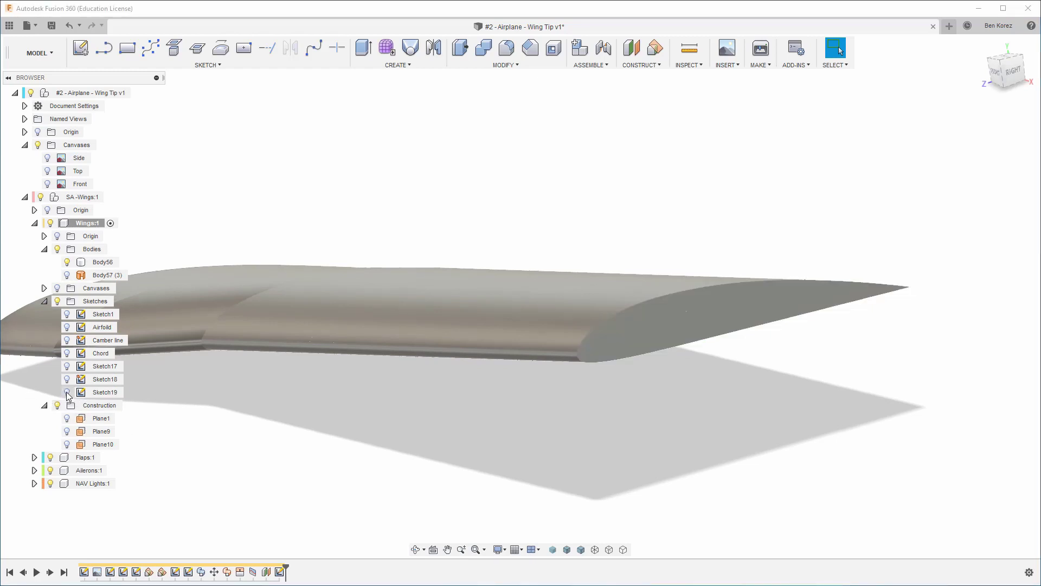
{"action": "left_click", "coordinate": [68, 379]}
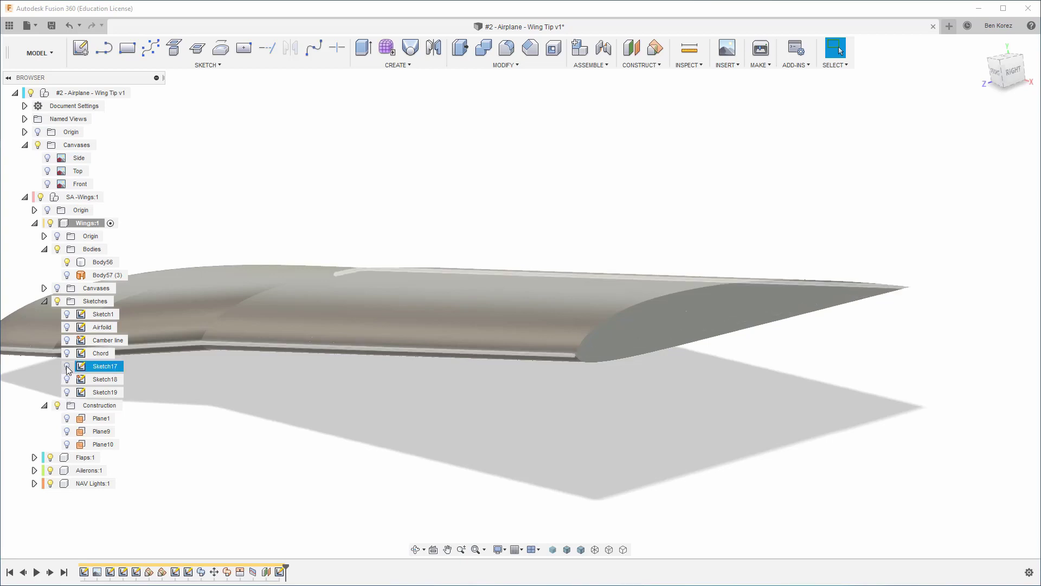
{"action": "left_click", "coordinate": [67, 379]}
{"action": "left_click", "coordinate": [68, 393]}
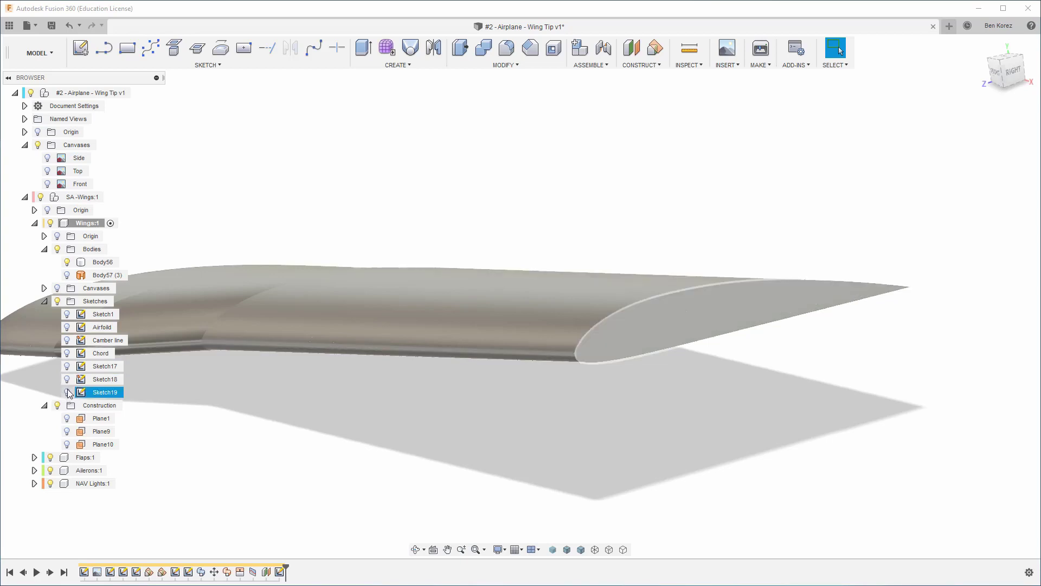
{"action": "left_click", "coordinate": [67, 392]}
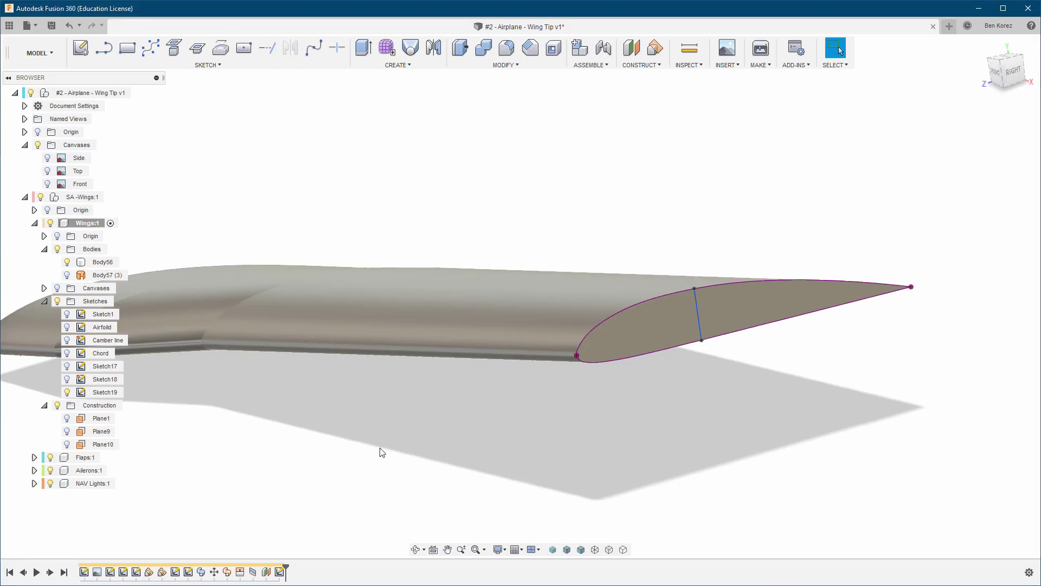
Create a construction plane at an angle of 0.0 deg through the short line crossing the wing-tip airfoil sketch
{"action": "left_click", "coordinate": [654, 48]}
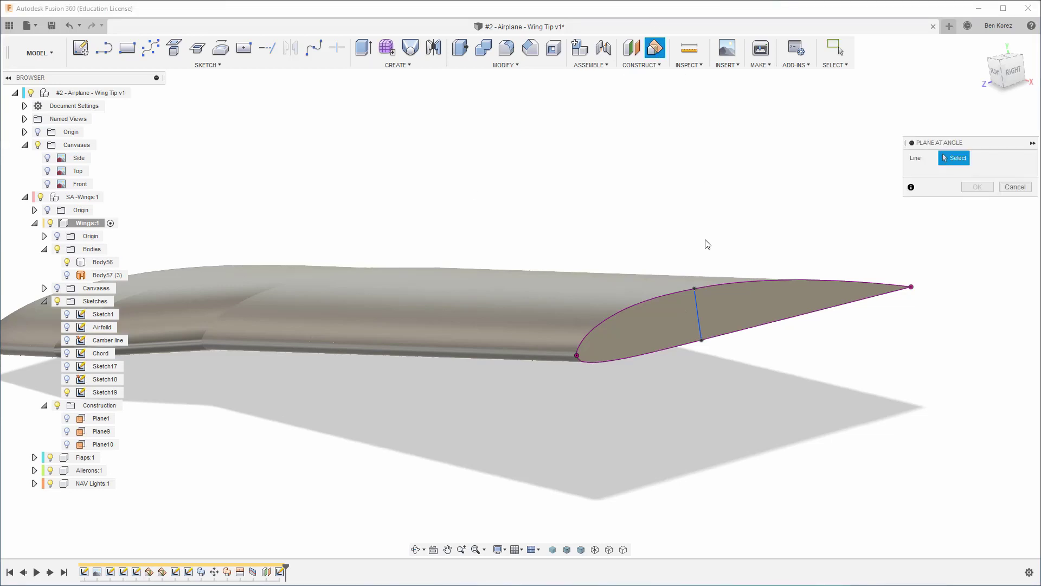
{"action": "left_click", "coordinate": [698, 314]}
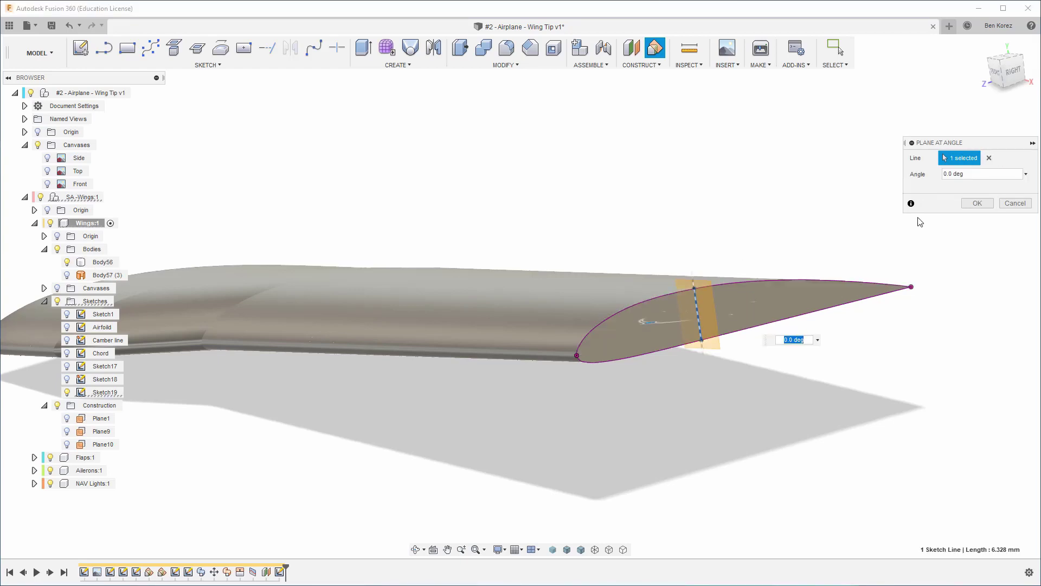
{"action": "left_click", "coordinate": [977, 204]}
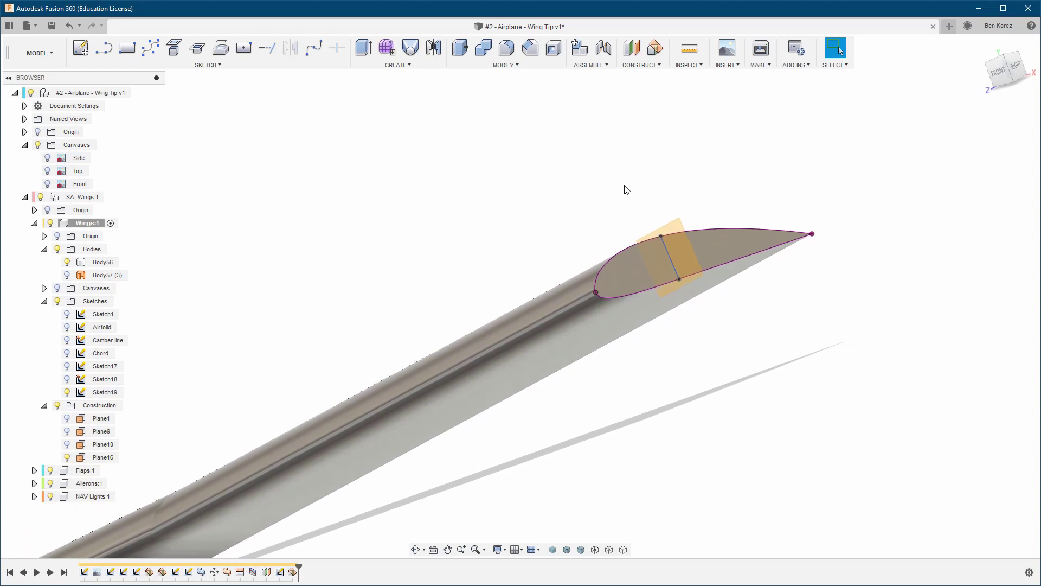
{"action": "left_click", "coordinate": [656, 248]}
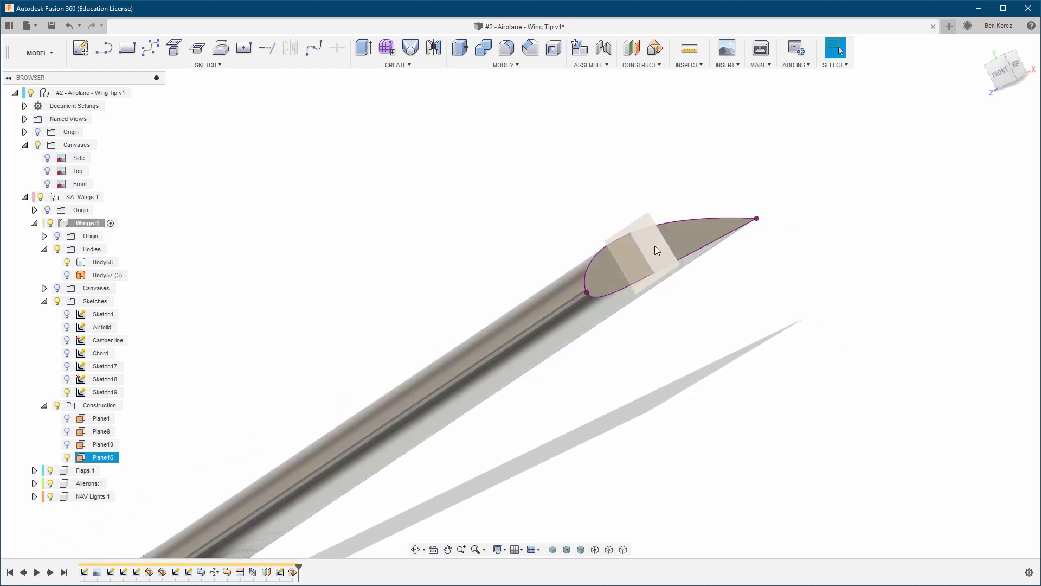
{"action": "left_click", "coordinate": [414, 175]}
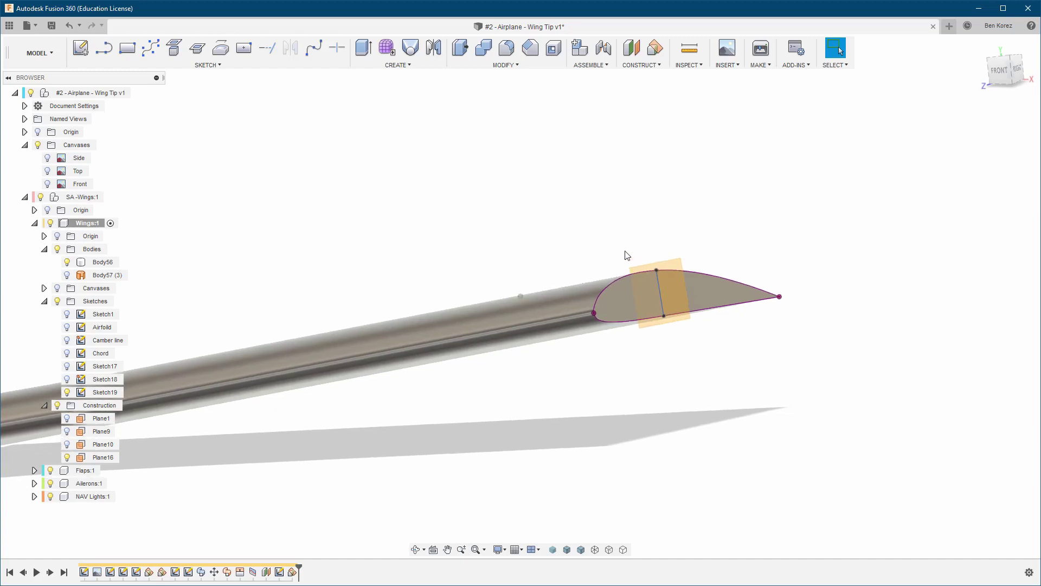
Show the Front canvas and view it from the front, comparing its wing-tip outline with the wing's end
{"action": "left_click", "coordinate": [54, 379]}
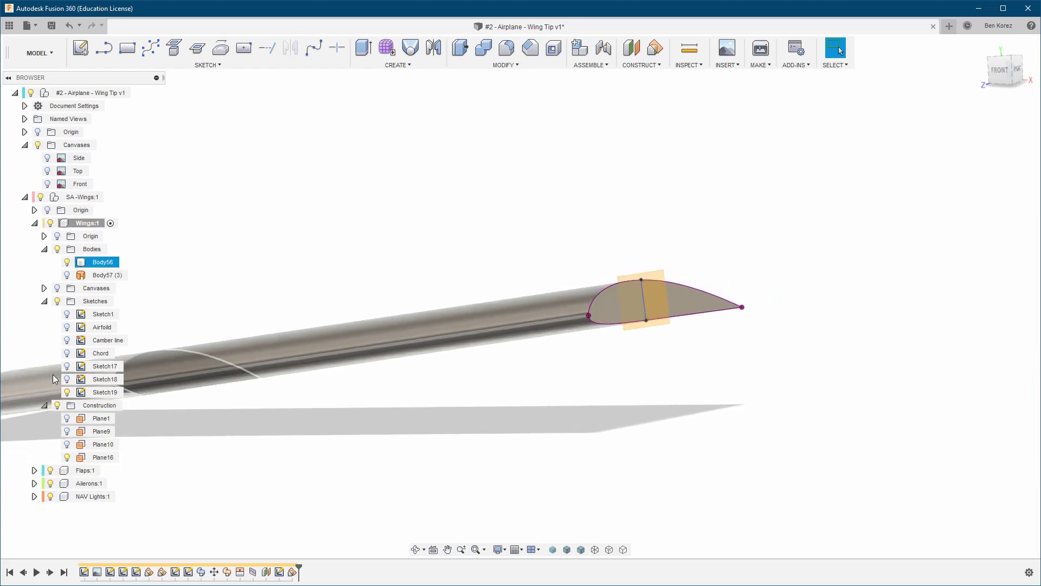
{"action": "left_click", "coordinate": [46, 185]}
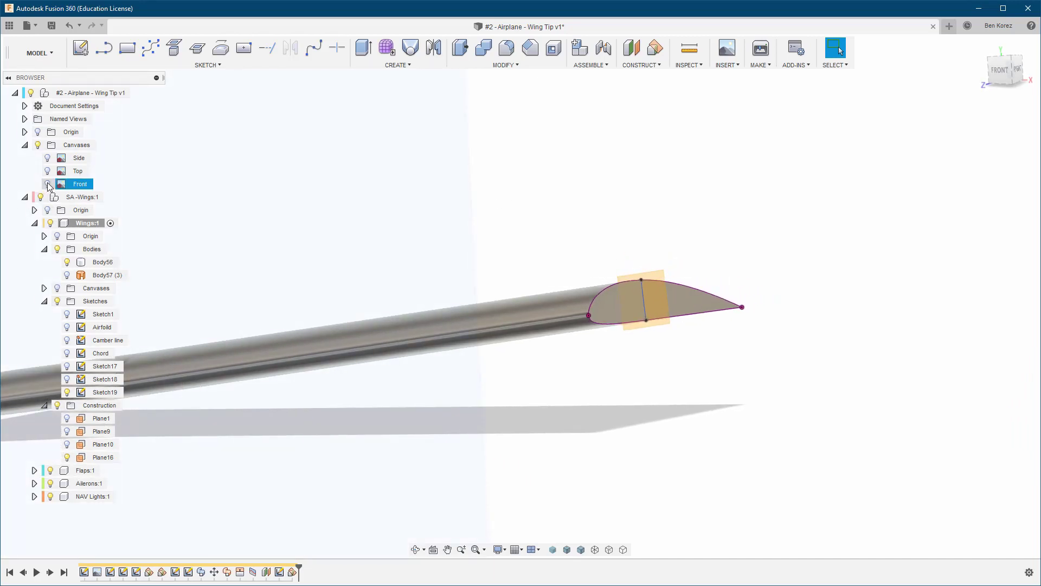
{"action": "left_click", "coordinate": [48, 186]}
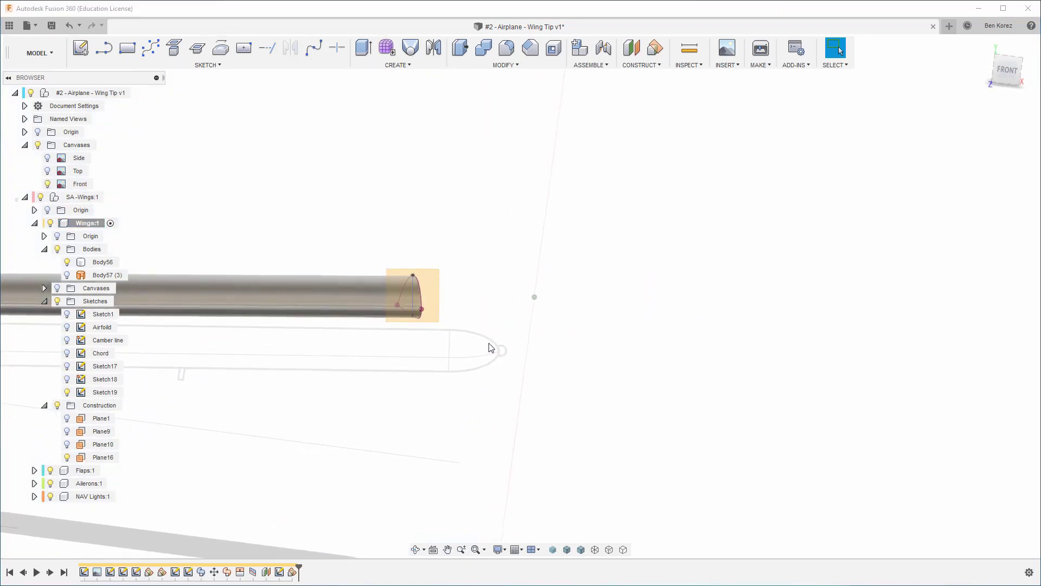
{"action": "middle_click_drag", "start_coordinate": [489, 343], "coordinate": [470, 333], "text": "shift"}
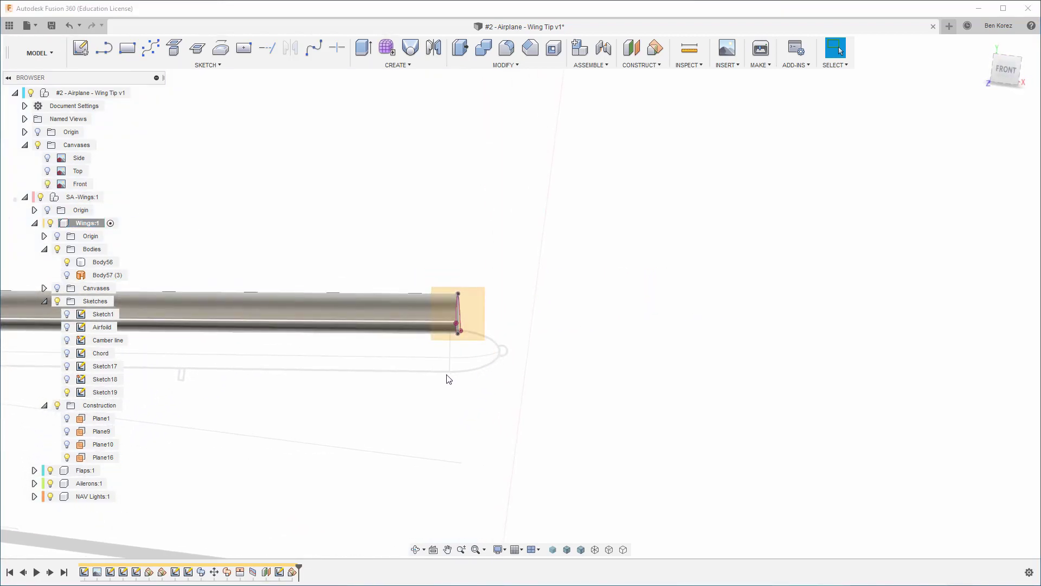
{"action": "middle_click_drag", "start_coordinate": [583, 338], "coordinate": [593, 333], "text": "shift"}
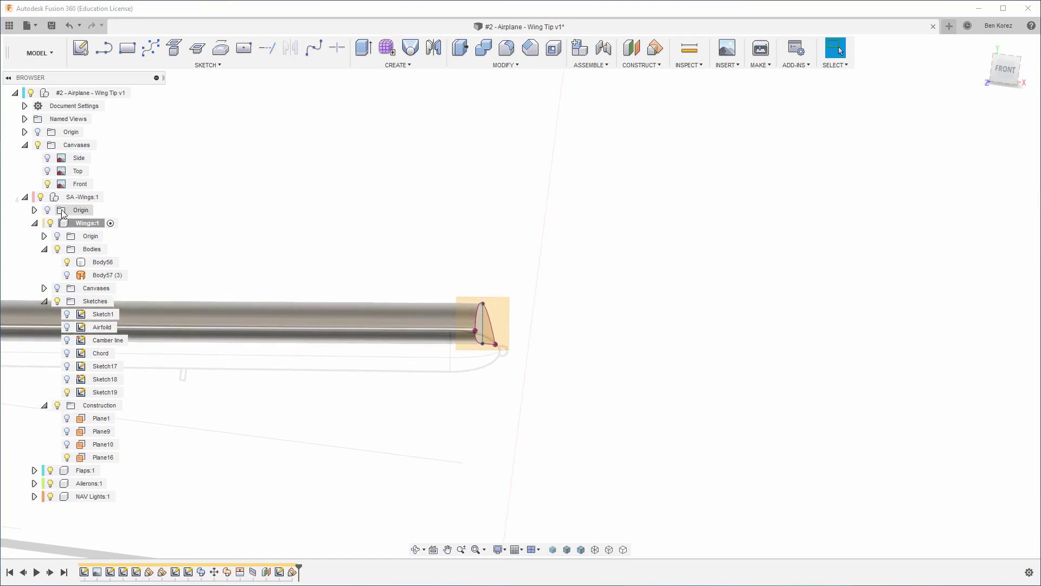
{"action": "scroll", "coordinate": [145, 198], "scroll_direction": "up", "scroll_amount": 2}
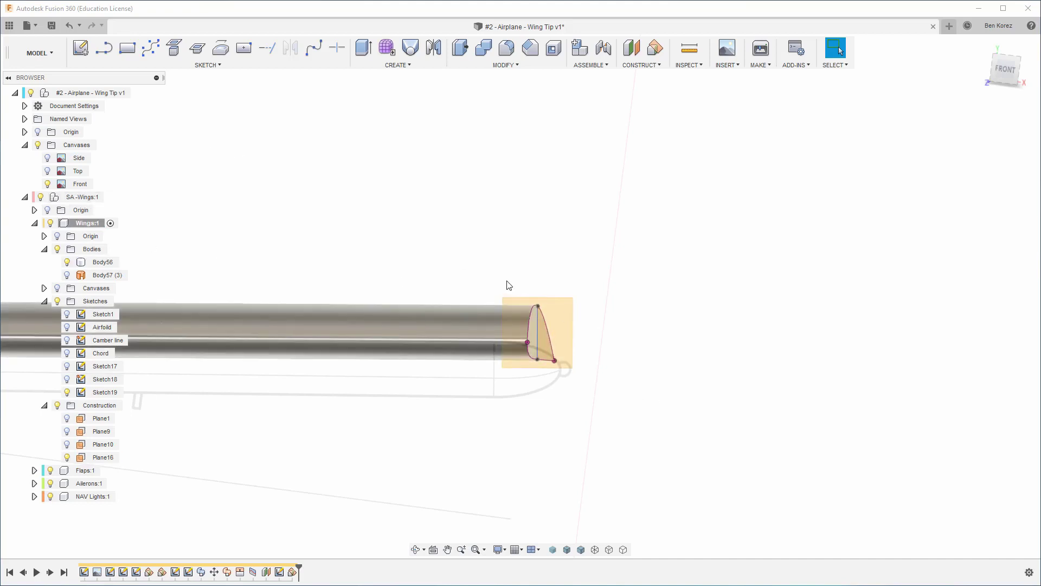
Start a sketch on the new construction plane at the wing tip and turn on Slice to section the wing
{"action": "left_click", "coordinate": [80, 48]}
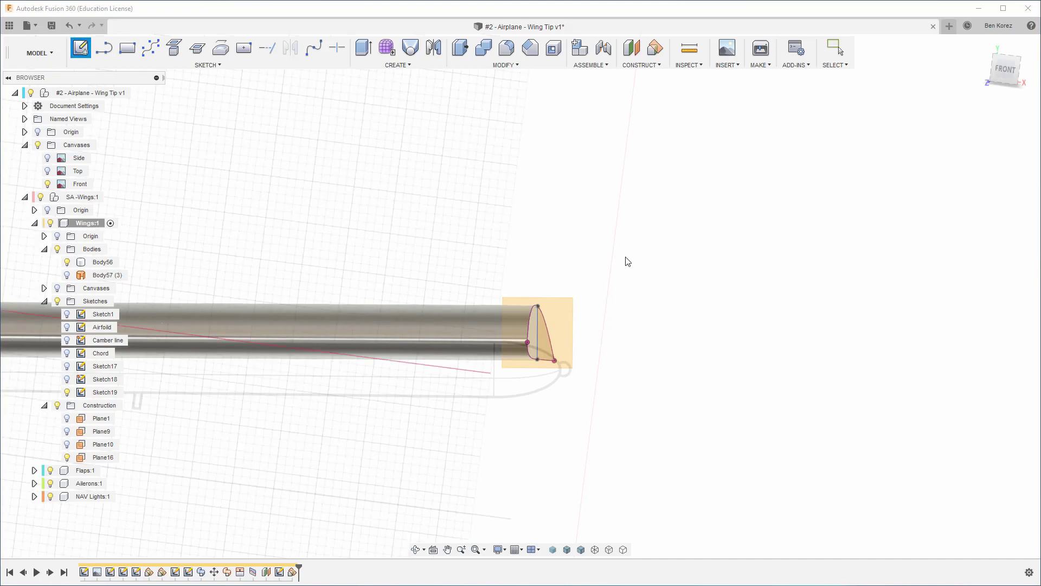
{"action": "left_click", "coordinate": [564, 317]}
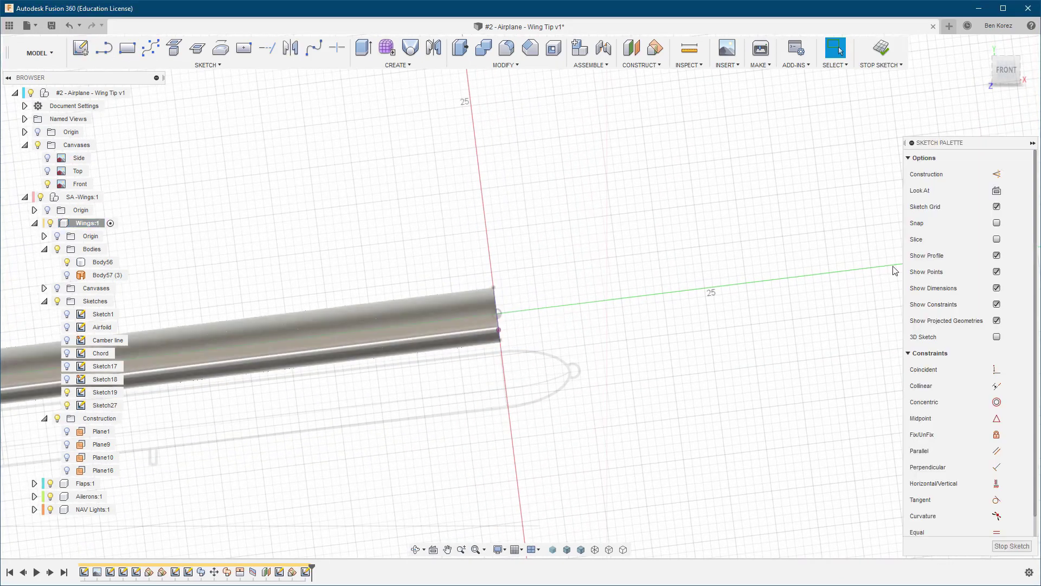
{"action": "left_click", "coordinate": [997, 240]}
{"action": "scroll", "coordinate": [526, 302], "scroll_direction": "up", "scroll_amount": 2}
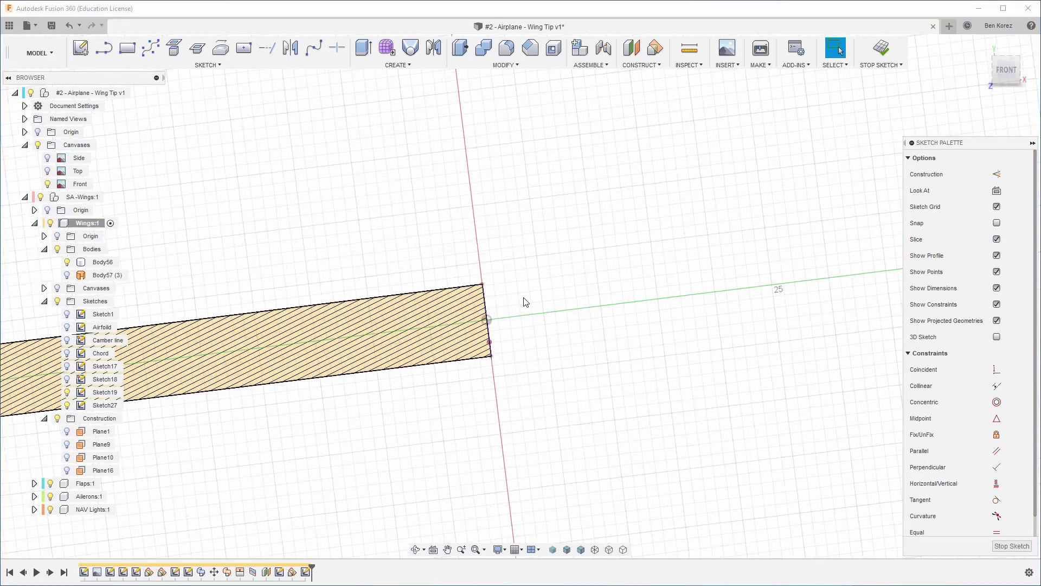
{"action": "scroll", "coordinate": [526, 302], "scroll_direction": "up", "scroll_amount": 3}
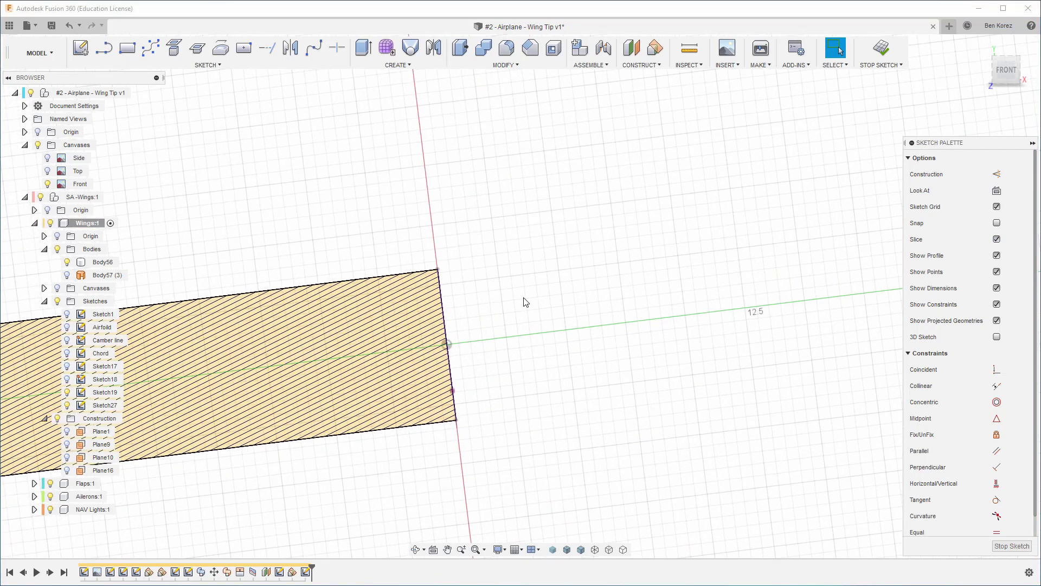
Intersect the crossing line's upper and lower endpoints and the camber edge on the wing's end face into the sketch
{"action": "left_click", "coordinate": [198, 49]}
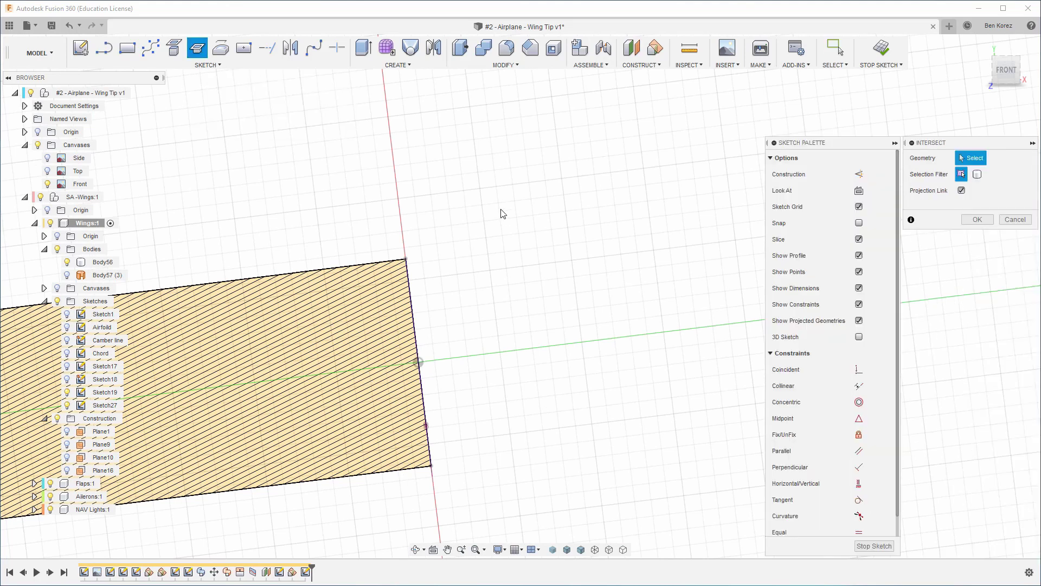
{"action": "left_click", "coordinate": [406, 259]}
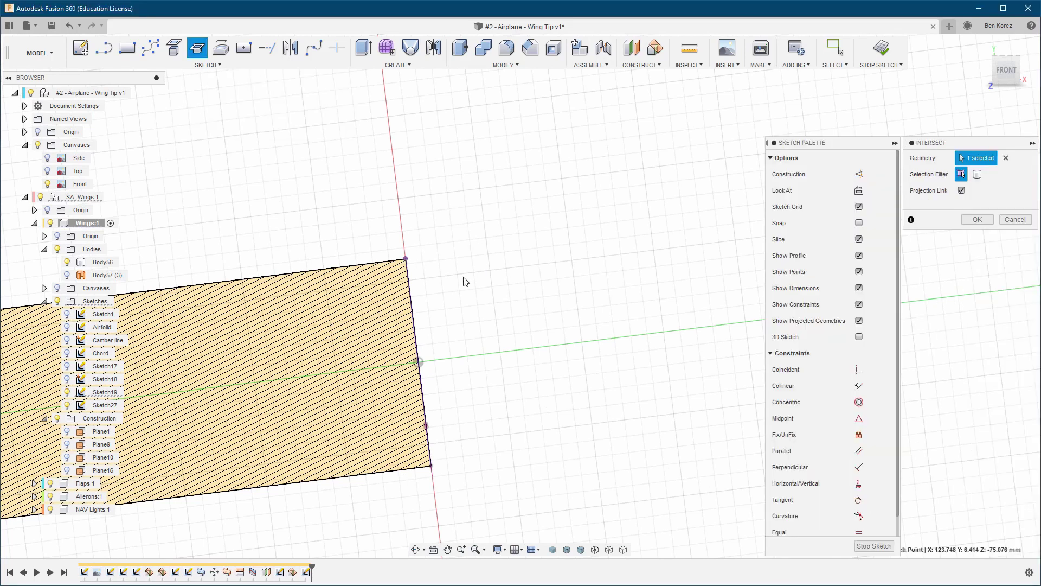
{"action": "left_click", "coordinate": [433, 466]}
{"action": "left_click", "coordinate": [68, 340]}
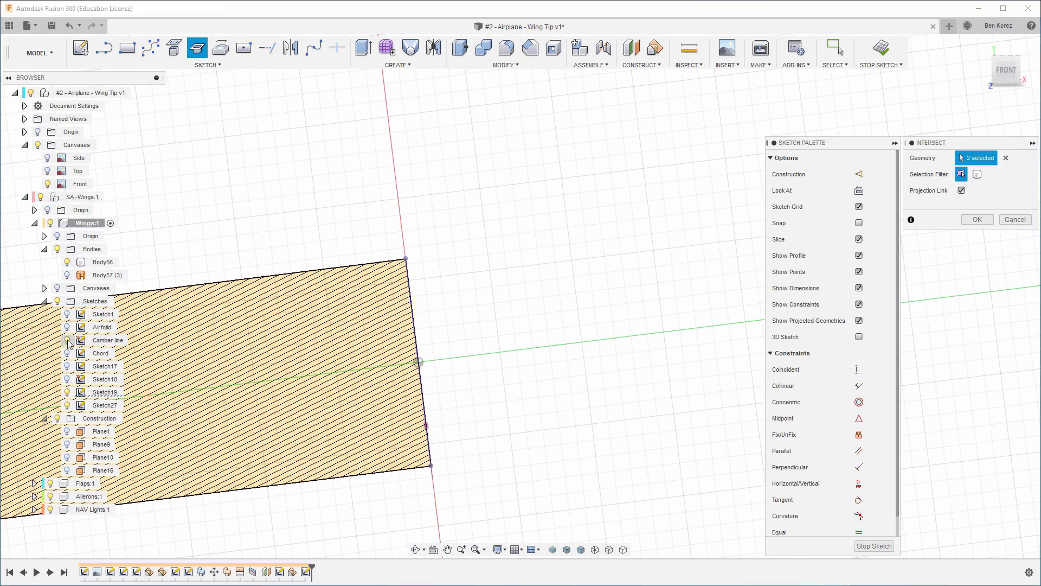
{"action": "middle_click_drag", "start_coordinate": [431, 386], "coordinate": [455, 401], "text": "shift"}
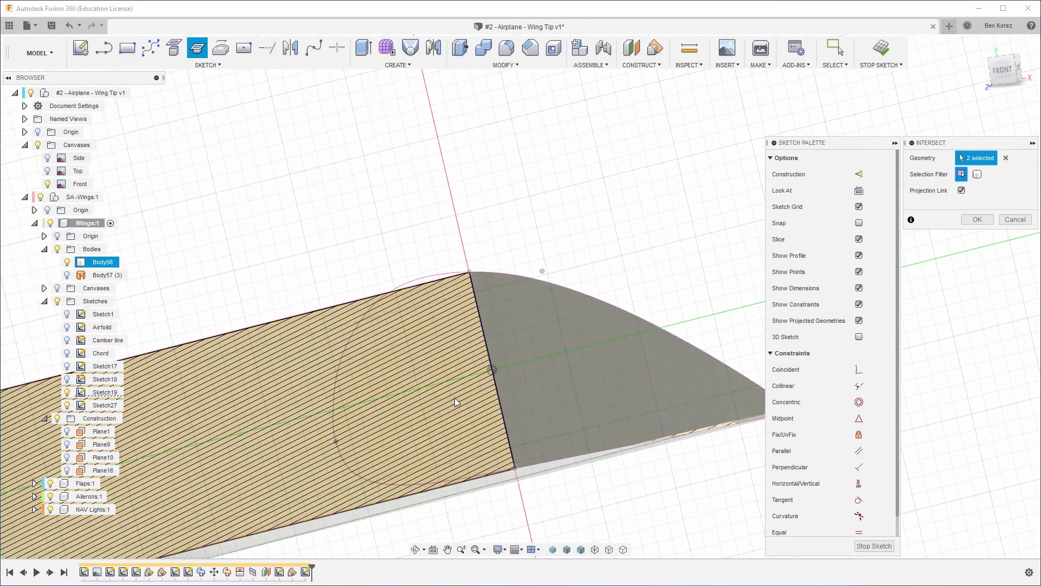
{"action": "middle_click_drag", "start_coordinate": [497, 386], "coordinate": [479, 380], "text": "shift"}
{"action": "left_click", "coordinate": [482, 379]}
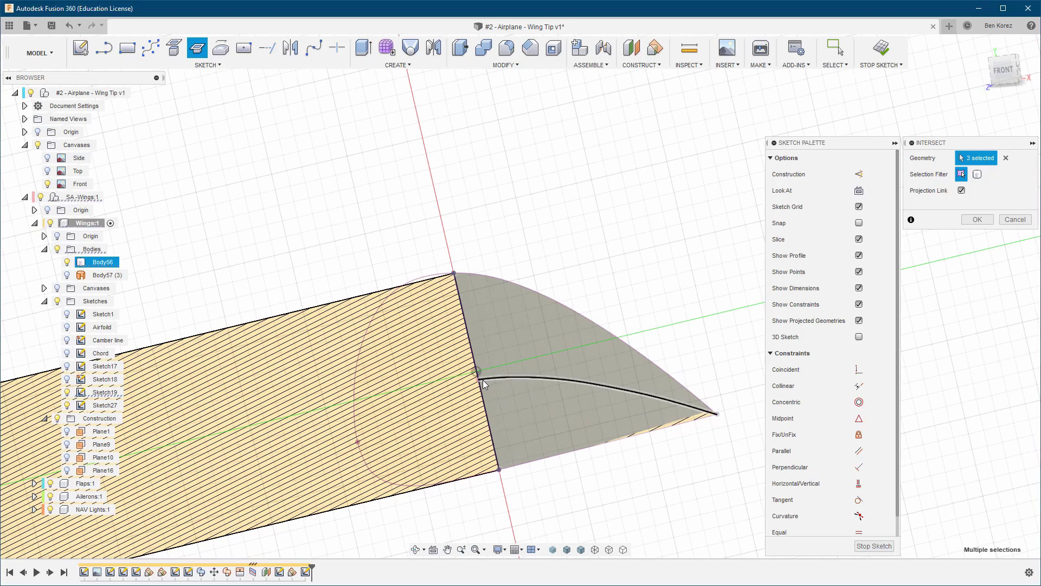
{"action": "left_click", "coordinate": [977, 219]}
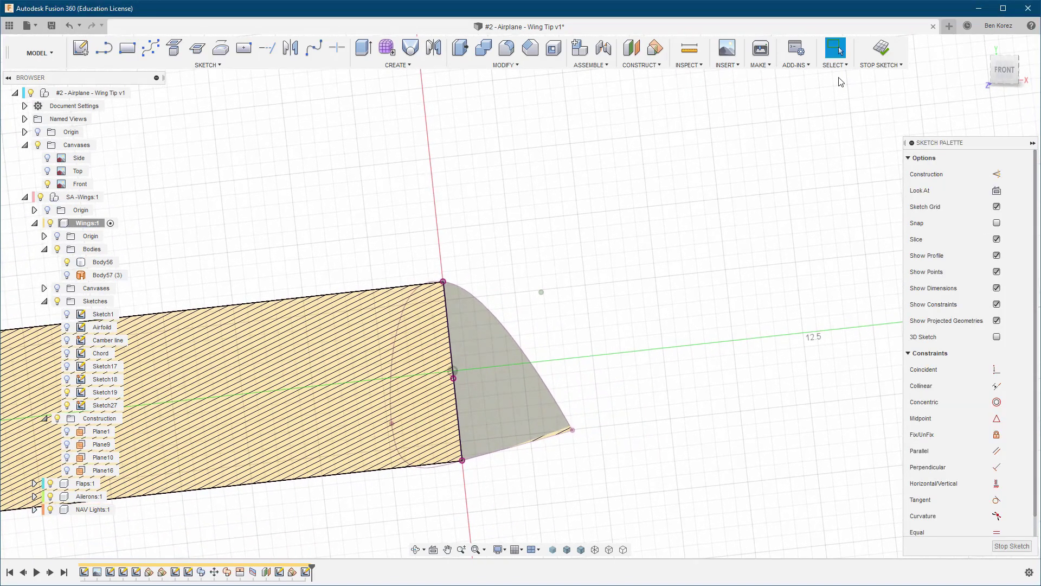
Draw a control point spline from the upper to the lower intersected point on the wing's end, using three control points bulging outward
{"action": "middle_click_drag", "start_coordinate": [545, 293], "coordinate": [726, 148], "text": "shift"}
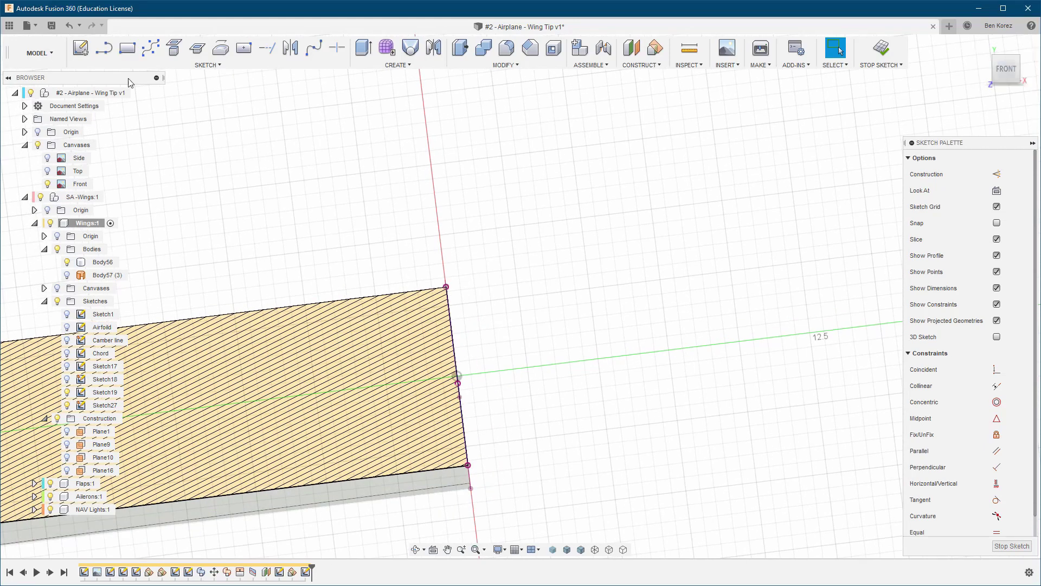
{"action": "left_click", "coordinate": [150, 50]}
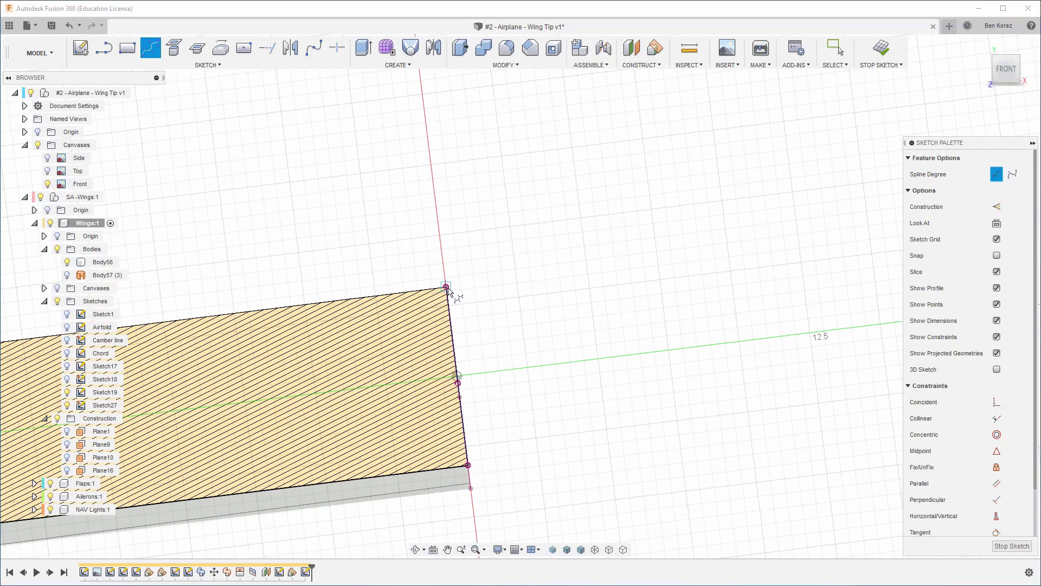
{"action": "left_click", "coordinate": [446, 286]}
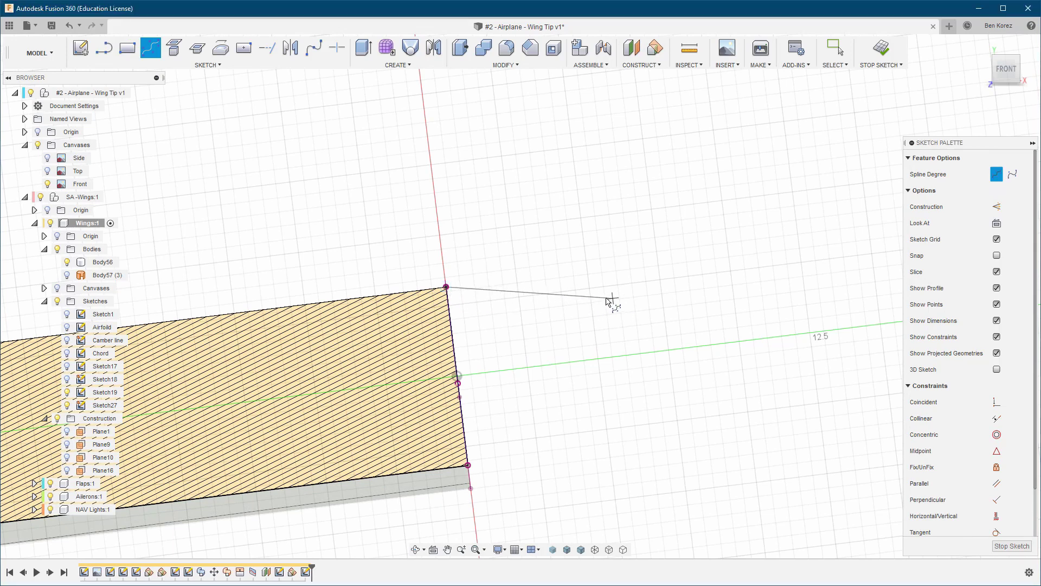
{"action": "left_click", "coordinate": [600, 297]}
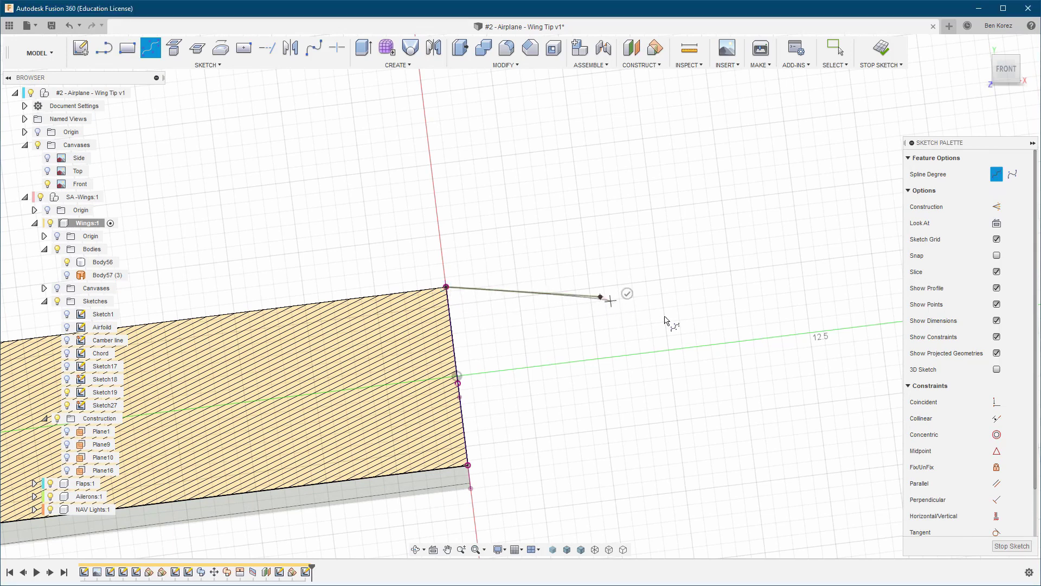
{"action": "left_click", "coordinate": [724, 342]}
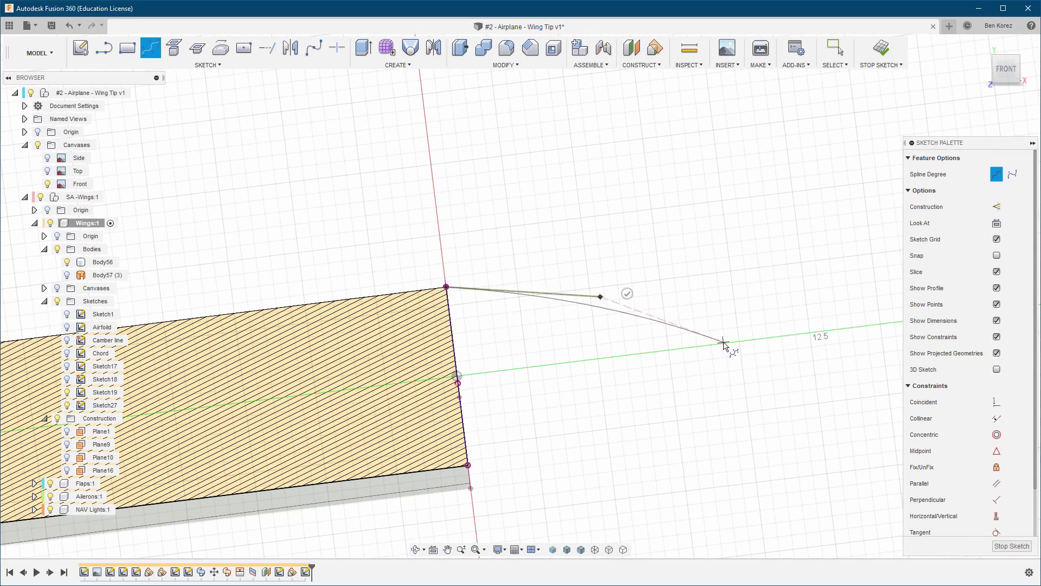
{"action": "left_click", "coordinate": [616, 417]}
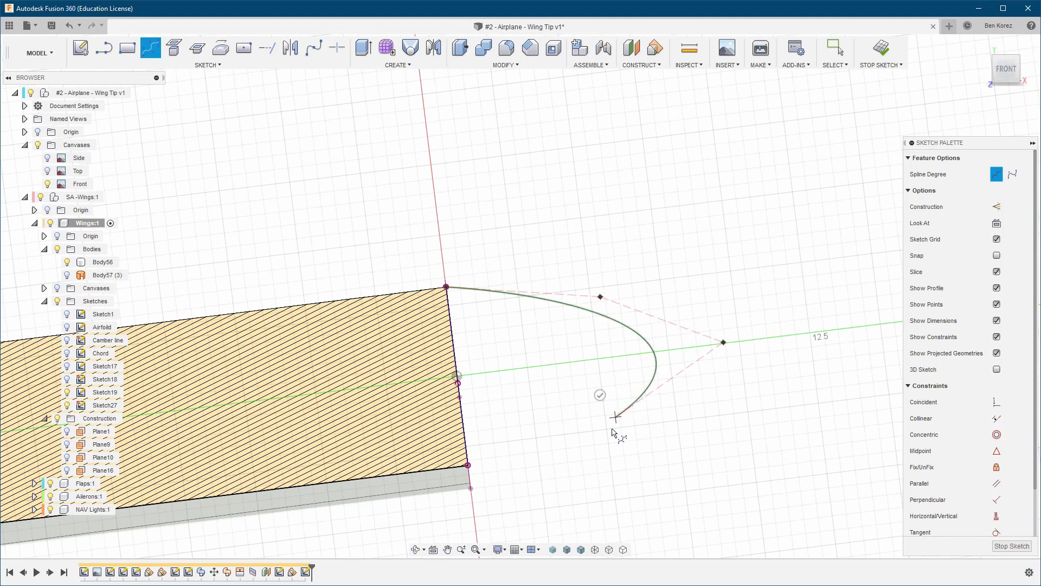
{"action": "left_click", "coordinate": [468, 465]}
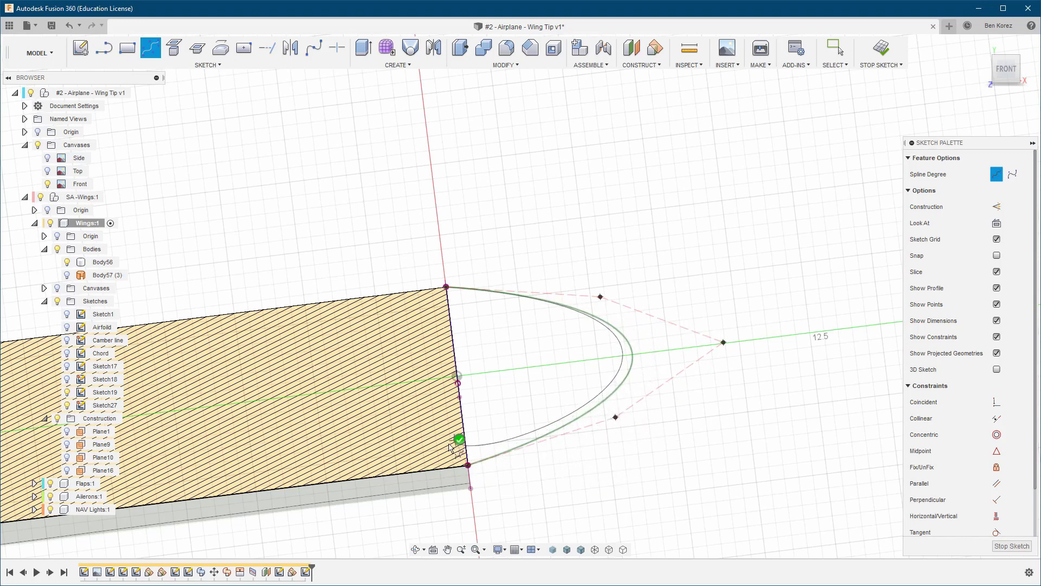
{"action": "key", "text": "Return"}
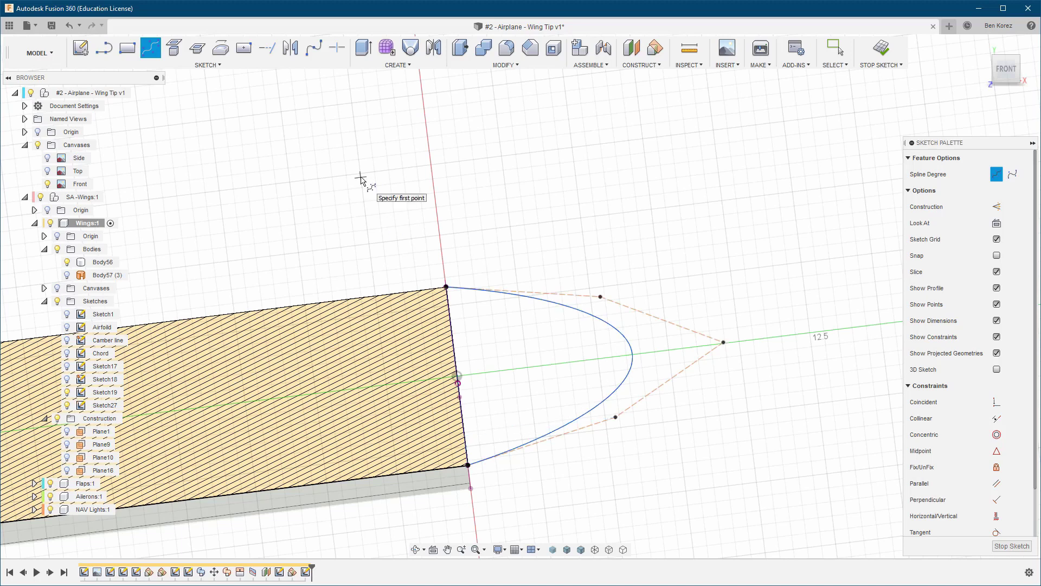
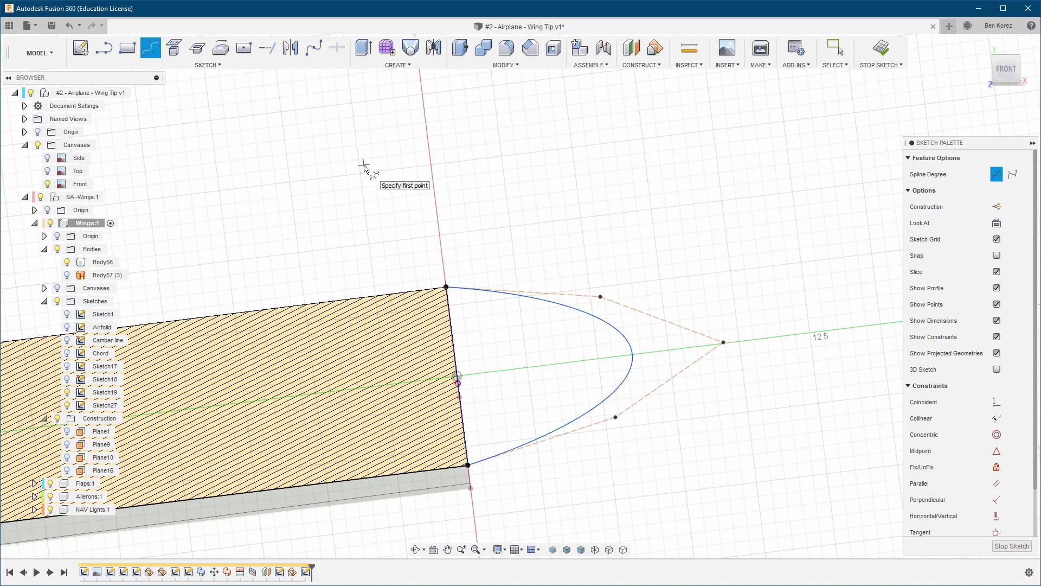
Turn off Slice and reposition the spline's three intermediate control points to form a fuller, rounder tip curve
{"action": "left_click", "coordinate": [997, 272]}
{"action": "key", "text": "Escape"}
{"action": "scroll", "coordinate": [603, 229], "scroll_direction": "down", "scroll_amount": 4}
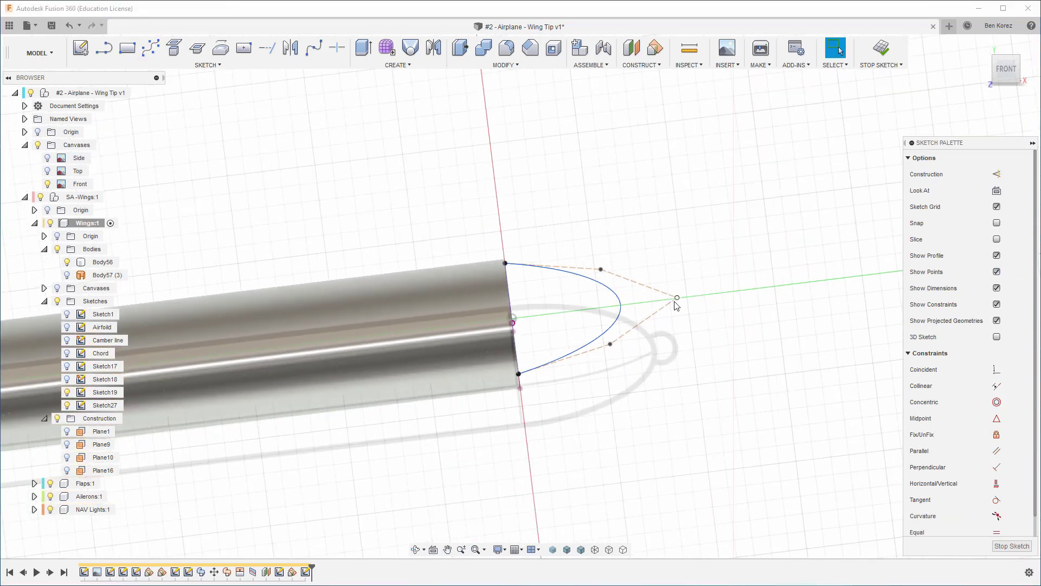
{"action": "left_click_drag", "start_coordinate": [678, 298], "coordinate": [699, 296]}
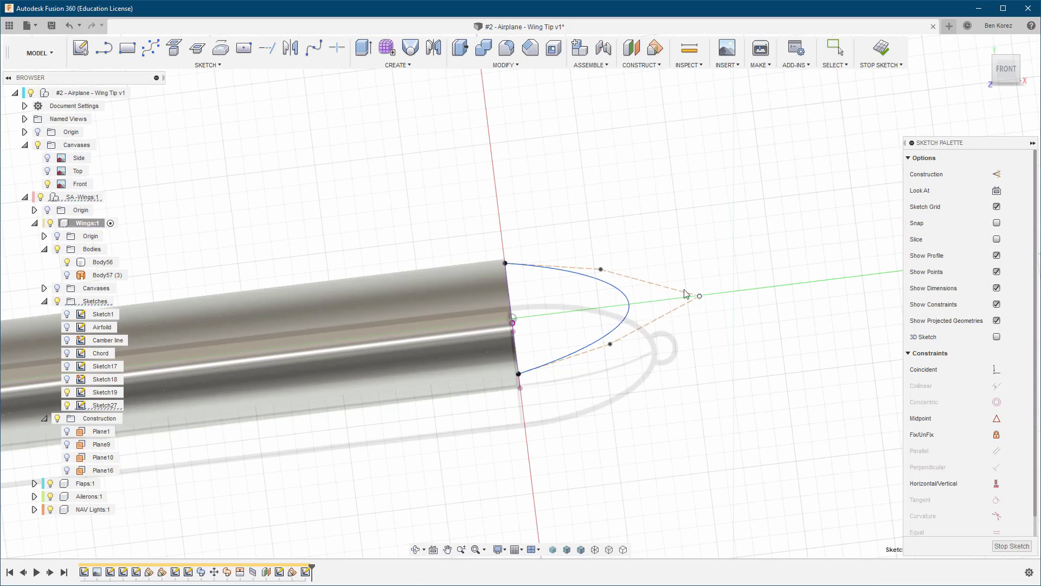
{"action": "left_click_drag", "start_coordinate": [601, 269], "coordinate": [642, 252]}
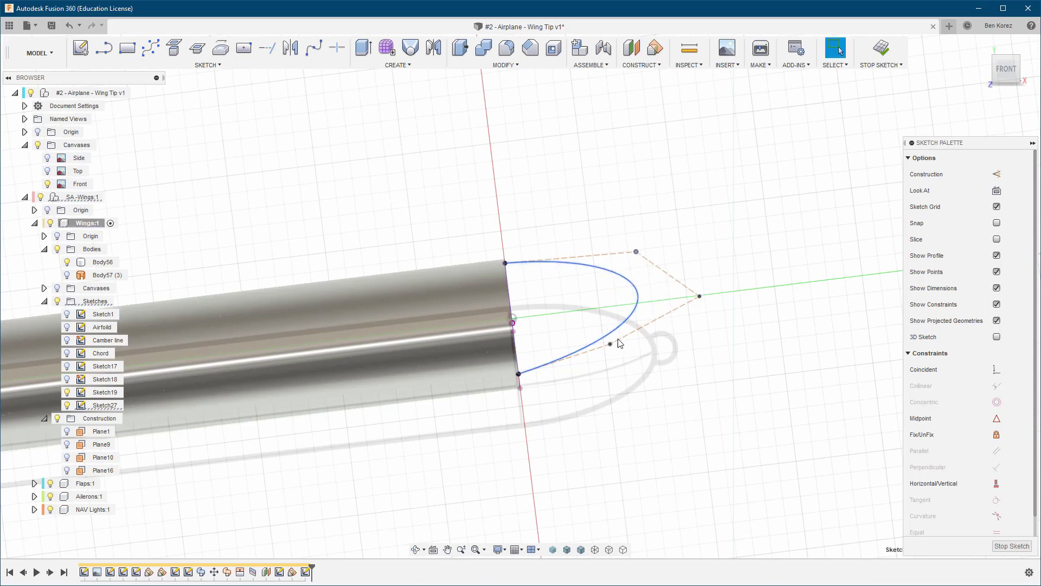
{"action": "left_click_drag", "start_coordinate": [610, 344], "coordinate": [666, 359]}
{"action": "left_click_drag", "start_coordinate": [700, 298], "coordinate": [682, 295]}
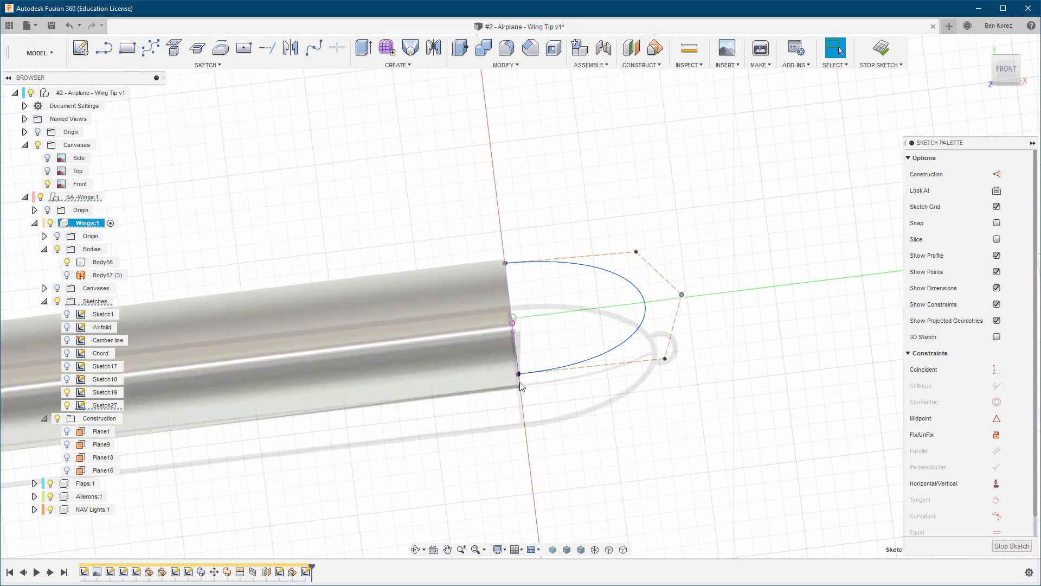
Move the spline's upper intermediate control point further outward from the wing and finish the sketch
{"action": "scroll", "coordinate": [519, 366], "scroll_direction": "up", "scroll_amount": 5}
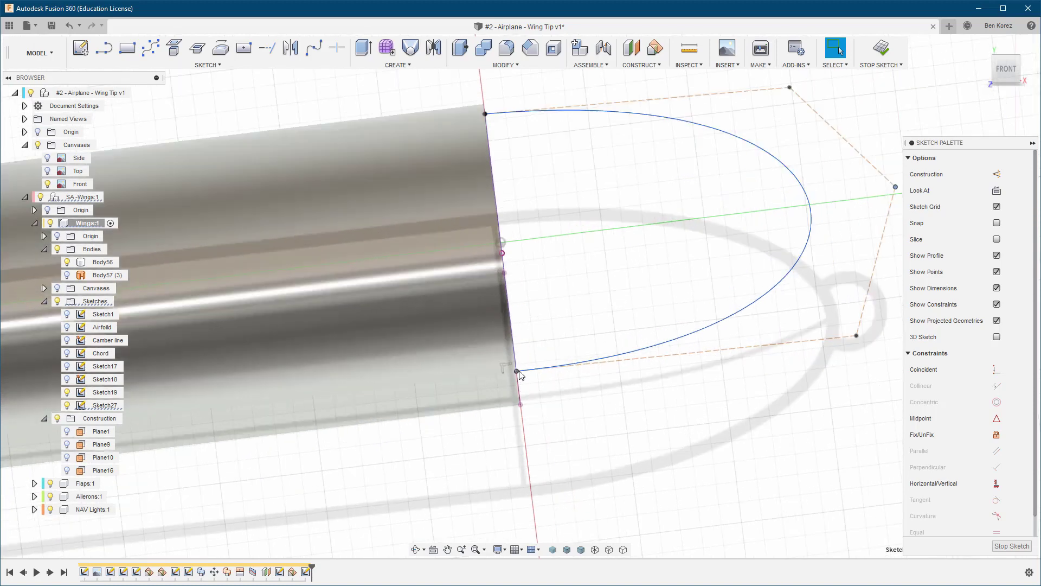
{"action": "scroll", "coordinate": [519, 356], "scroll_direction": "down", "scroll_amount": 3}
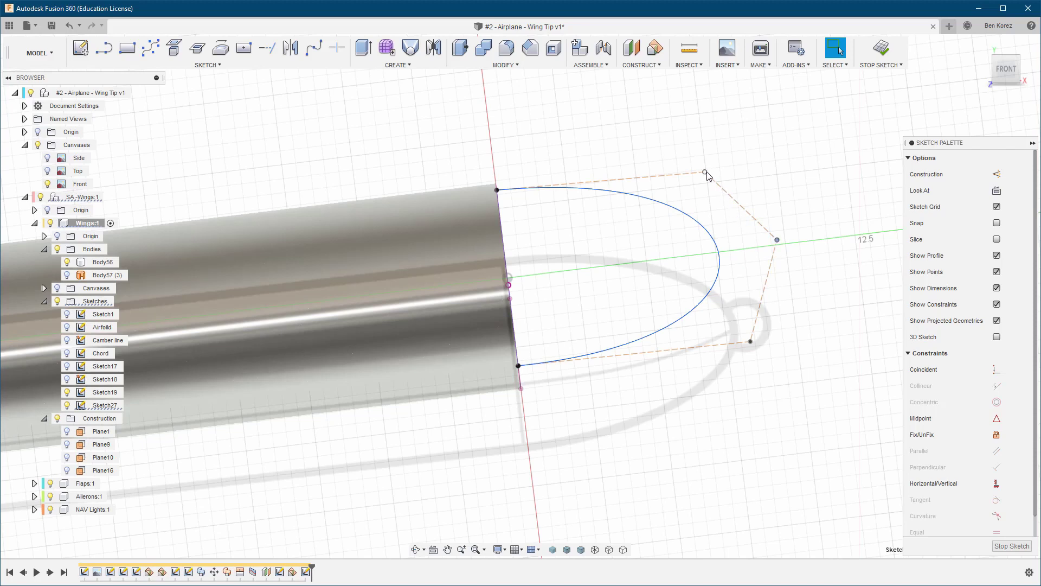
{"action": "left_click_drag", "start_coordinate": [706, 175], "coordinate": [739, 177]}
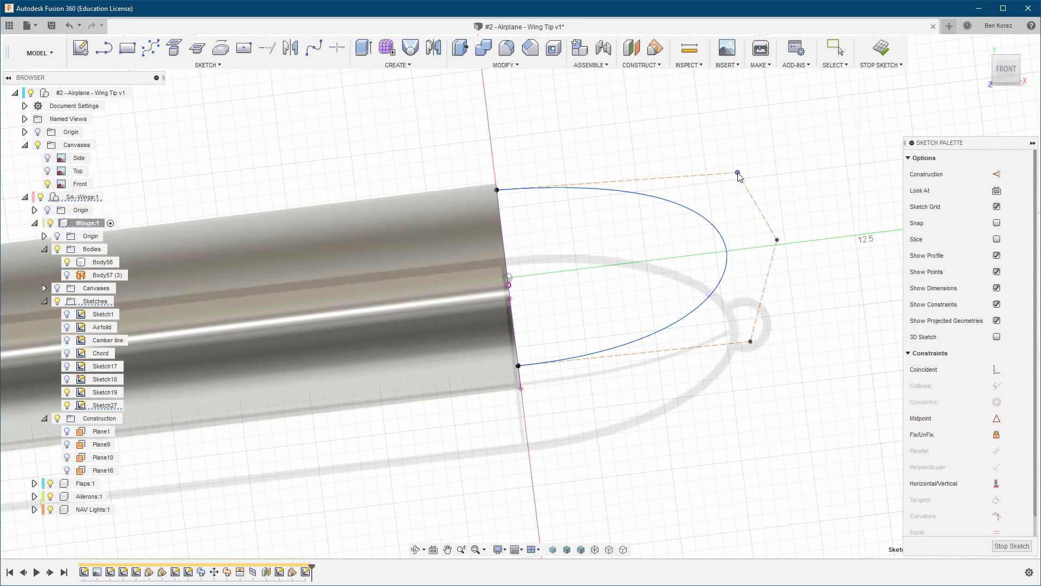
{"action": "left_click", "coordinate": [886, 51]}
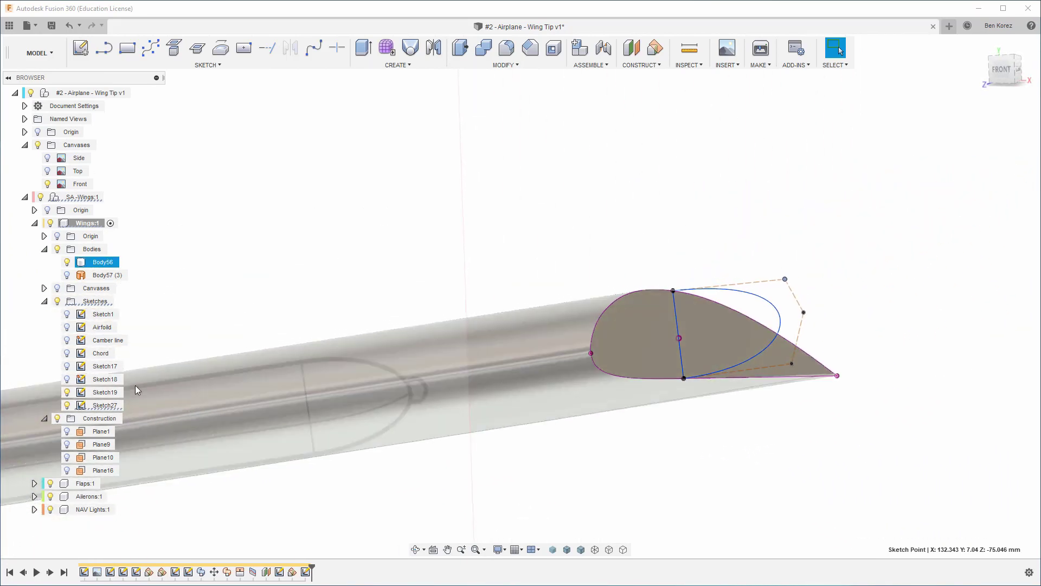
Hide the Front canvas and show Plane16, the construction plane through the spline profile
{"action": "left_click", "coordinate": [47, 185]}
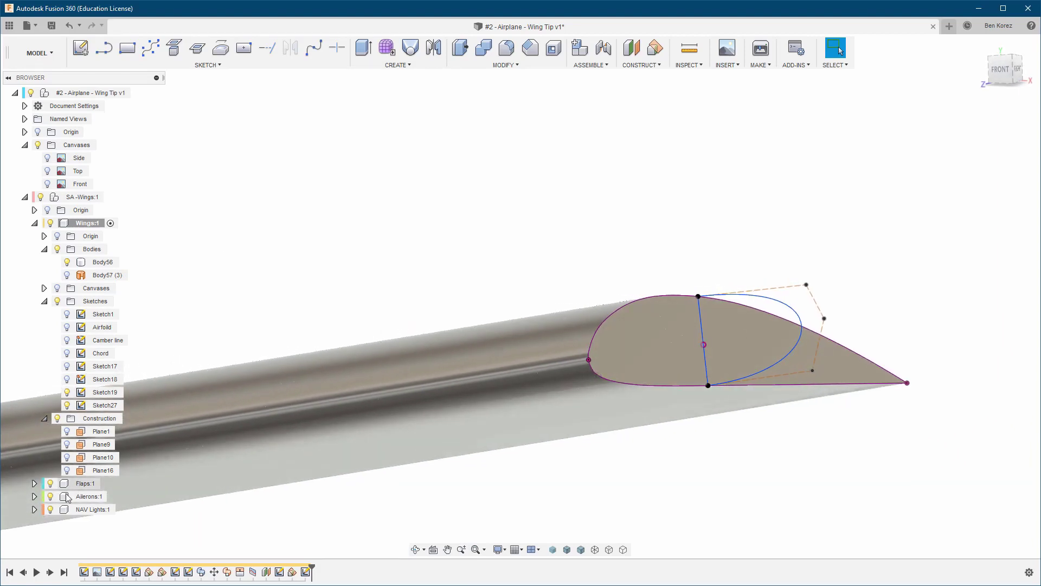
{"action": "left_click", "coordinate": [67, 471]}
{"action": "left_click", "coordinate": [68, 471]}
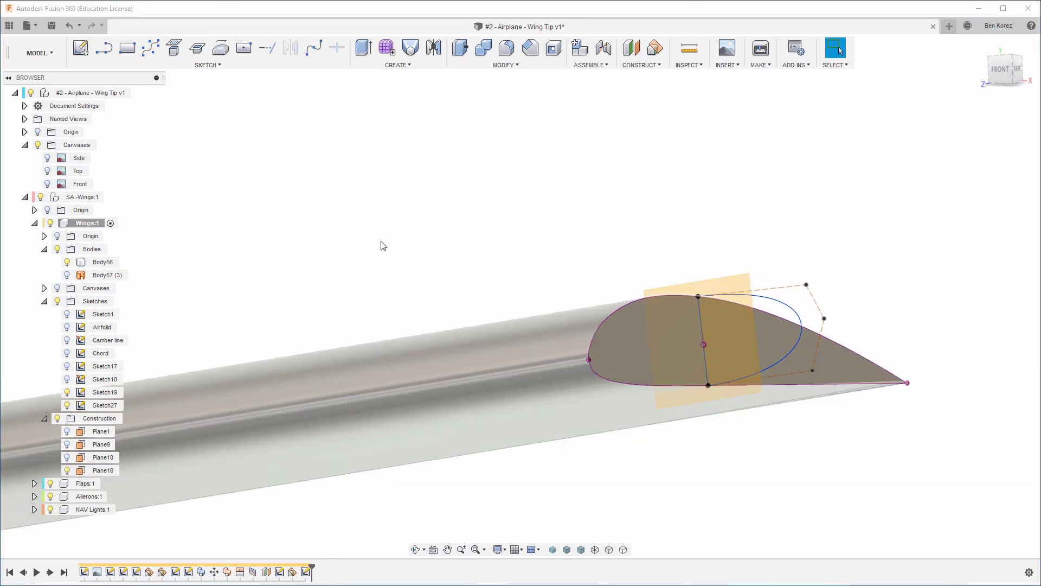
Create a construction plane offset 8.00 mm from the spline profile's plane toward the wing's leading edge
{"action": "left_click", "coordinate": [635, 49]}
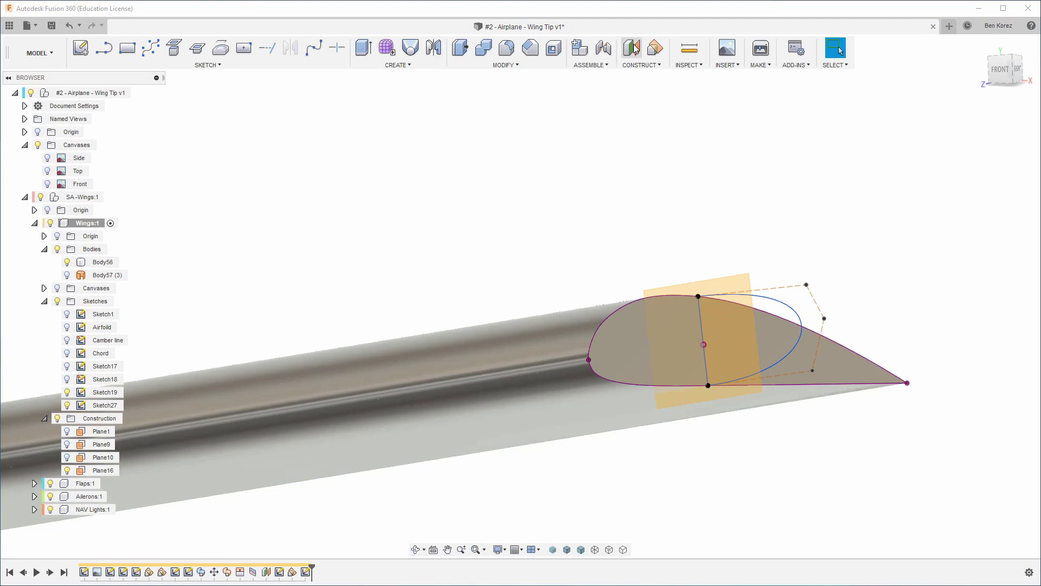
{"action": "left_click", "coordinate": [726, 326]}
{"action": "middle_click_drag", "start_coordinate": [728, 324], "coordinate": [639, 305], "text": "shift"}
{"action": "left_click_drag", "start_coordinate": [636, 307], "coordinate": [545, 309]}
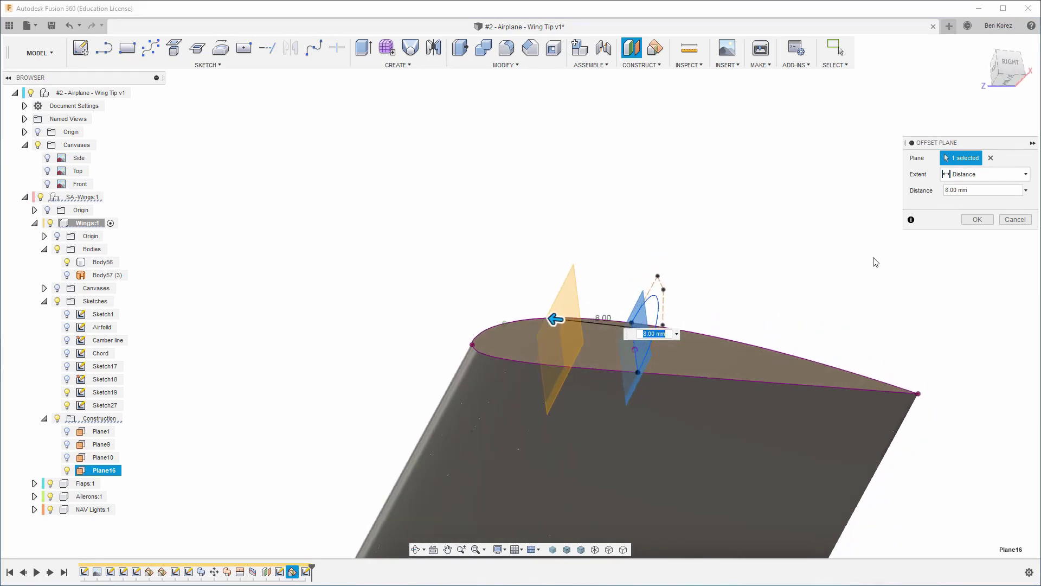
{"action": "left_click", "coordinate": [977, 221]}
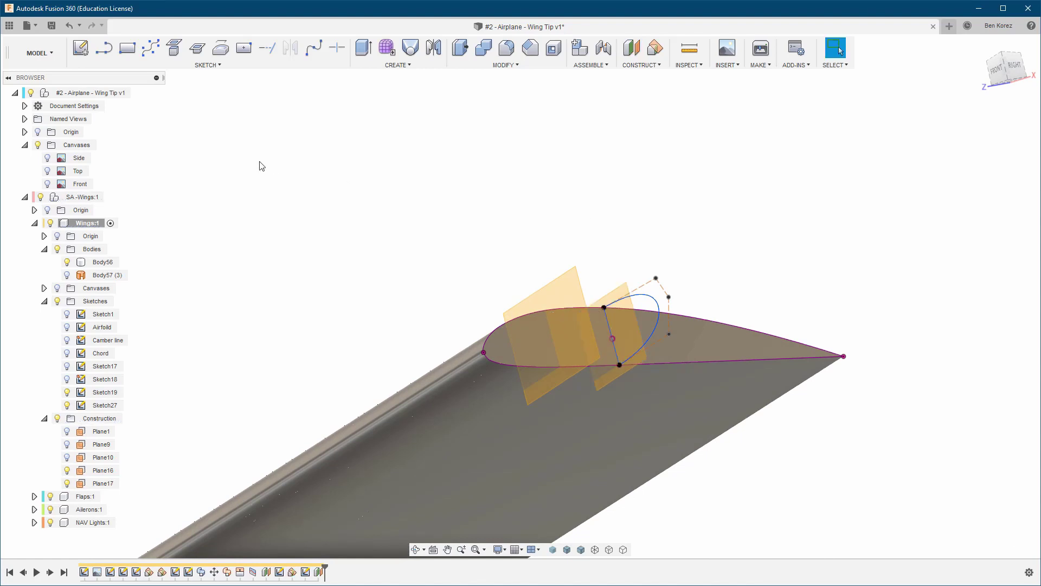
Start a sketch on the new offset plane near the leading edge and turn on Slice
{"action": "left_click", "coordinate": [82, 49]}
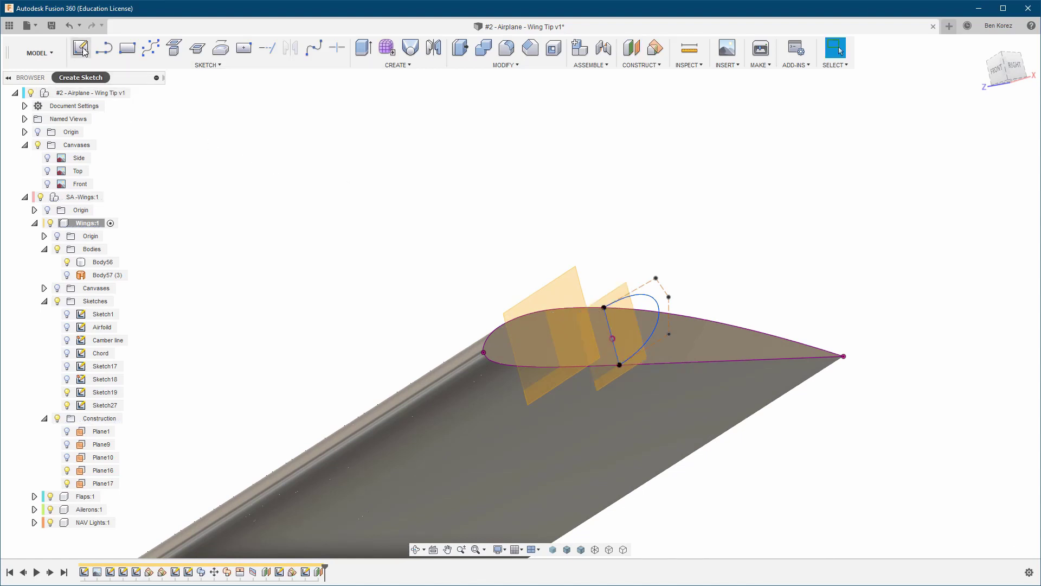
{"action": "key", "text": "Escape"}
{"action": "left_click", "coordinate": [575, 283]}
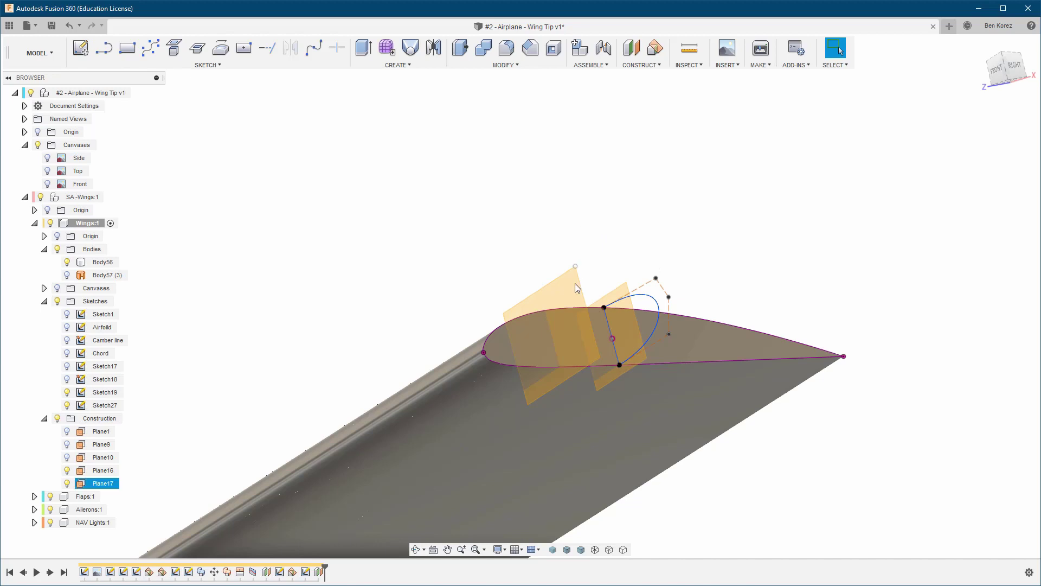
{"action": "key", "text": "Escape"}
{"action": "left_click", "coordinate": [80, 48]}
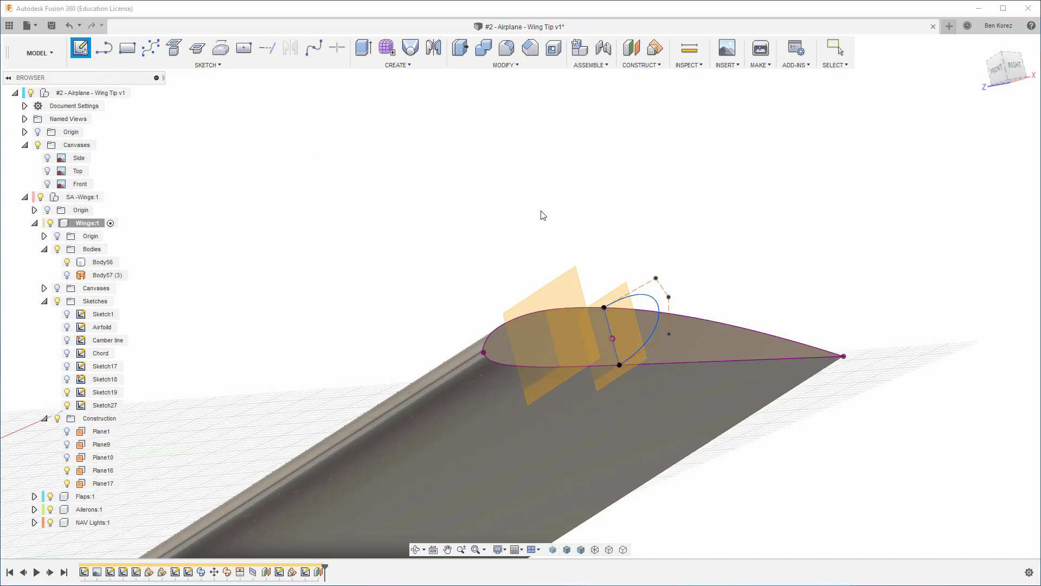
{"action": "left_click", "coordinate": [570, 285]}
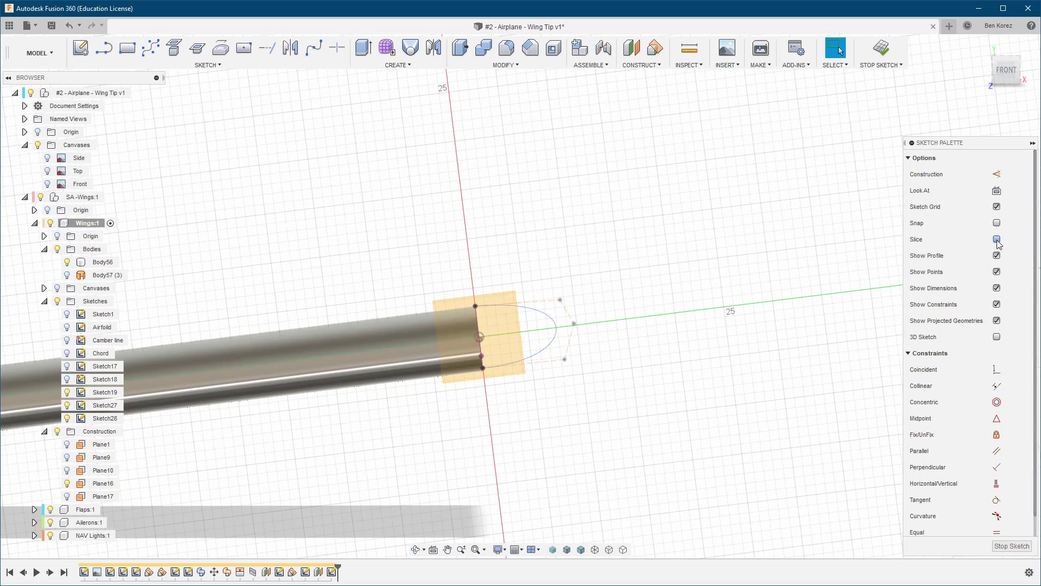
{"action": "left_click", "coordinate": [997, 239]}
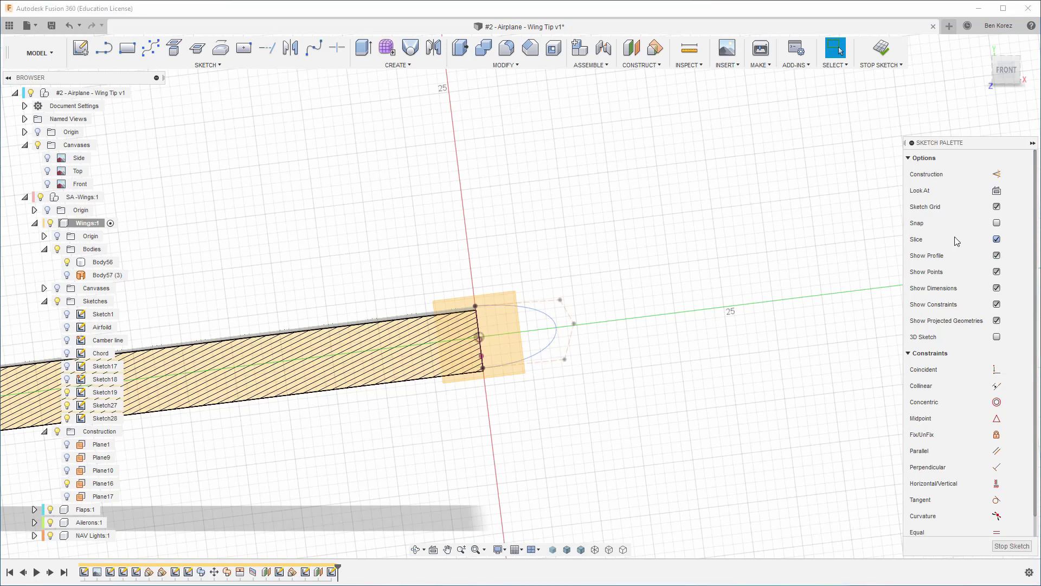
Intersect the tip airfoil's upper and lower curves and the camber curve into the sketch, and view it from the front
{"action": "left_click", "coordinate": [199, 50]}
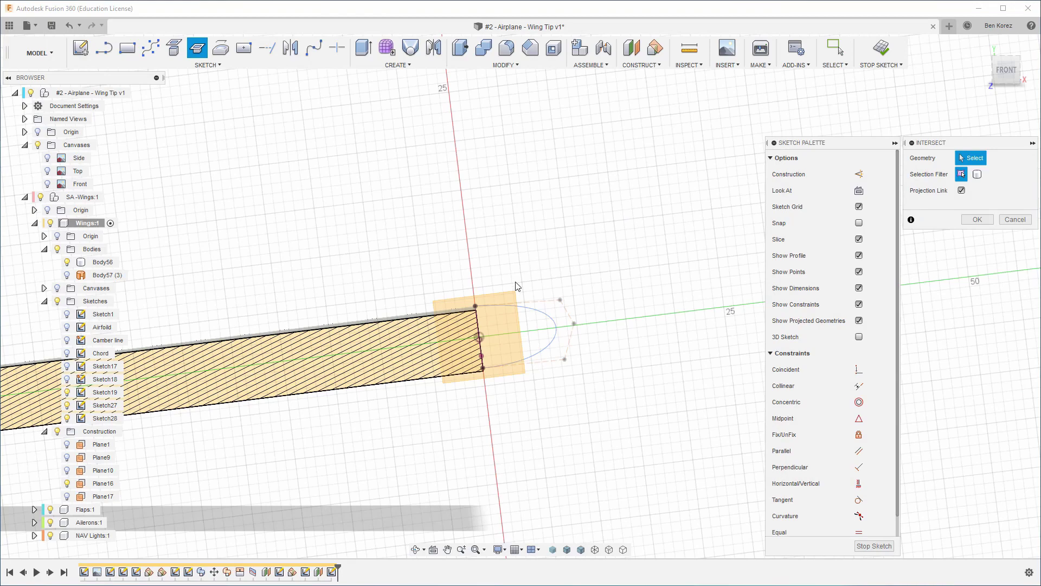
{"action": "scroll", "coordinate": [478, 314], "scroll_direction": "up", "scroll_amount": 10}
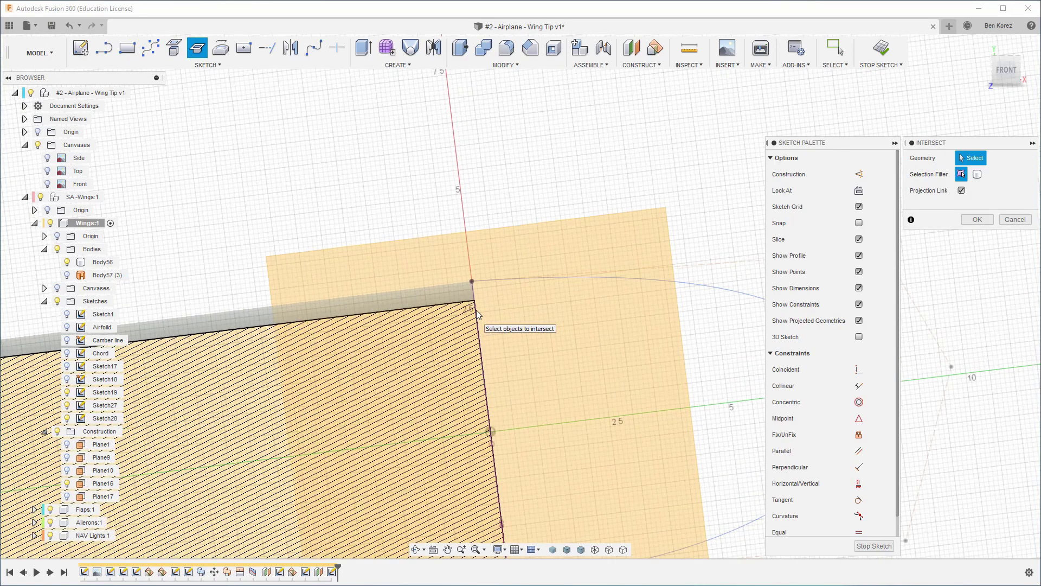
{"action": "middle_click_drag", "start_coordinate": [477, 300], "coordinate": [455, 294], "text": "shift"}
{"action": "left_click", "coordinate": [453, 293]}
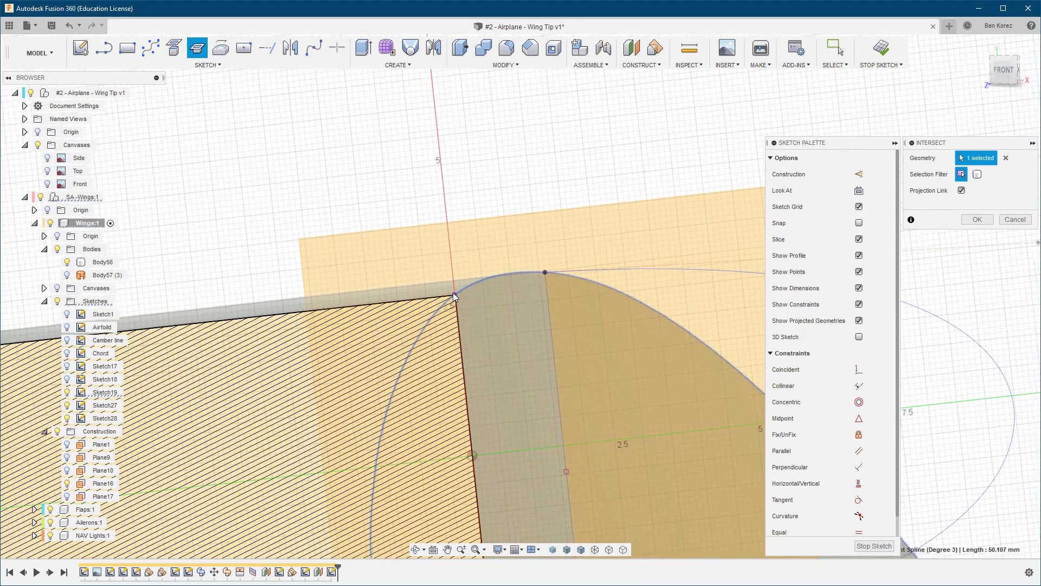
{"action": "scroll", "coordinate": [461, 298], "scroll_direction": "down", "scroll_amount": 3}
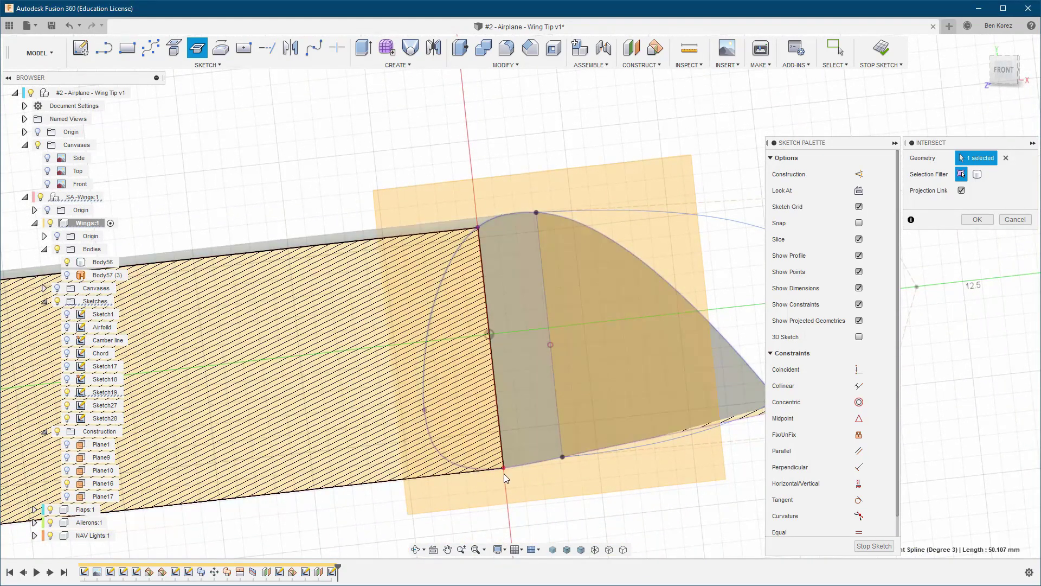
{"action": "left_click", "coordinate": [503, 467]}
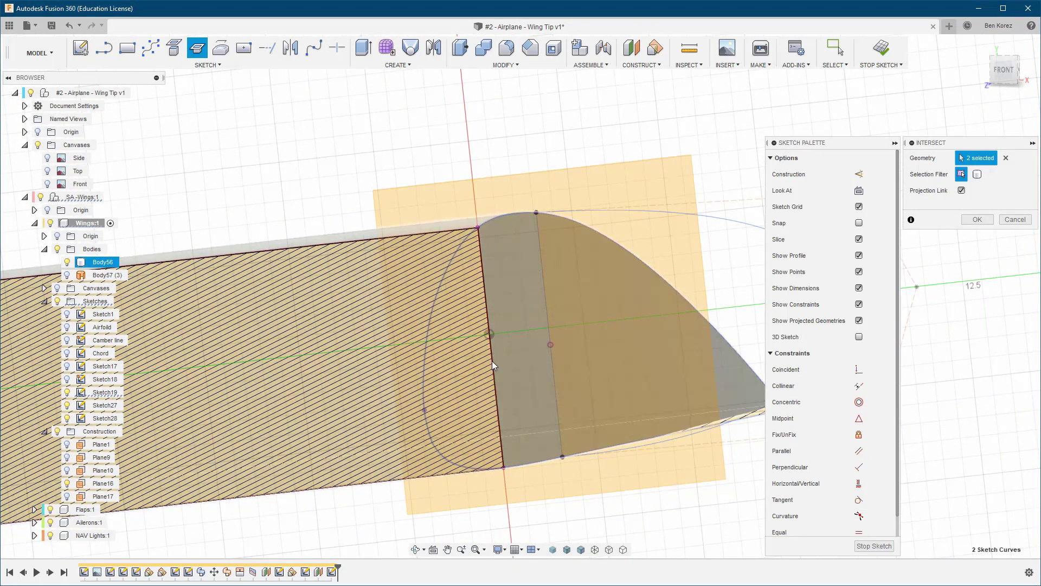
{"action": "left_click", "coordinate": [493, 357]}
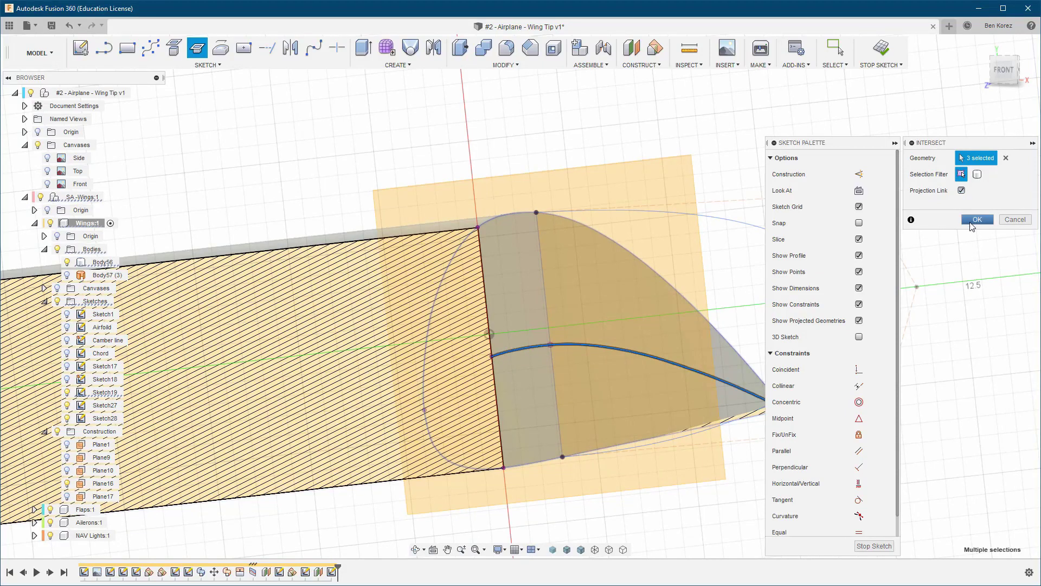
{"action": "left_click", "coordinate": [977, 220]}
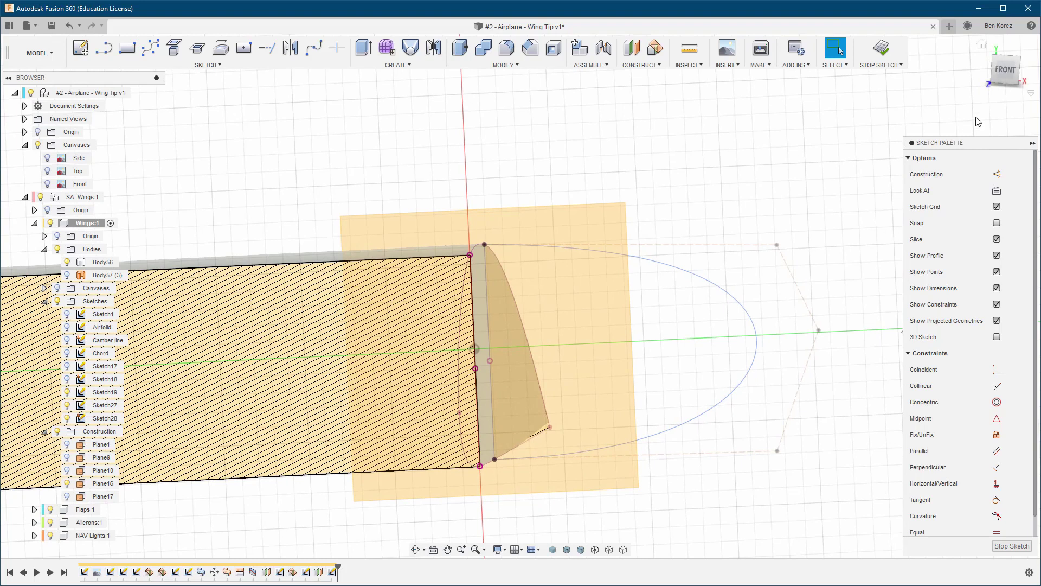
{"action": "left_click", "coordinate": [1005, 73]}
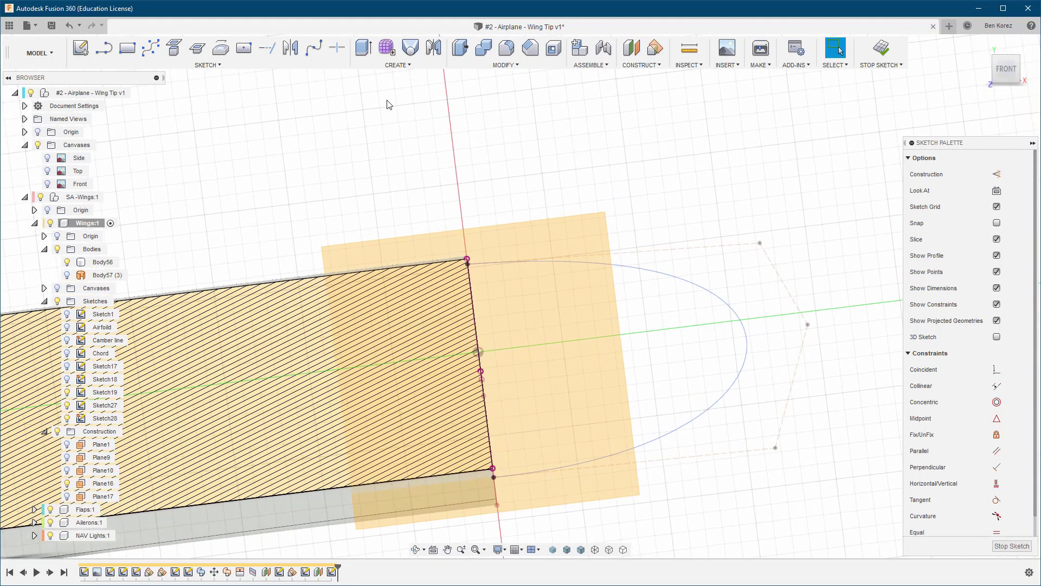
Draw a control point spline from the upper to the lower intersected airfoil point, with three control points following the existing profile's control polygon
{"action": "left_click", "coordinate": [151, 48]}
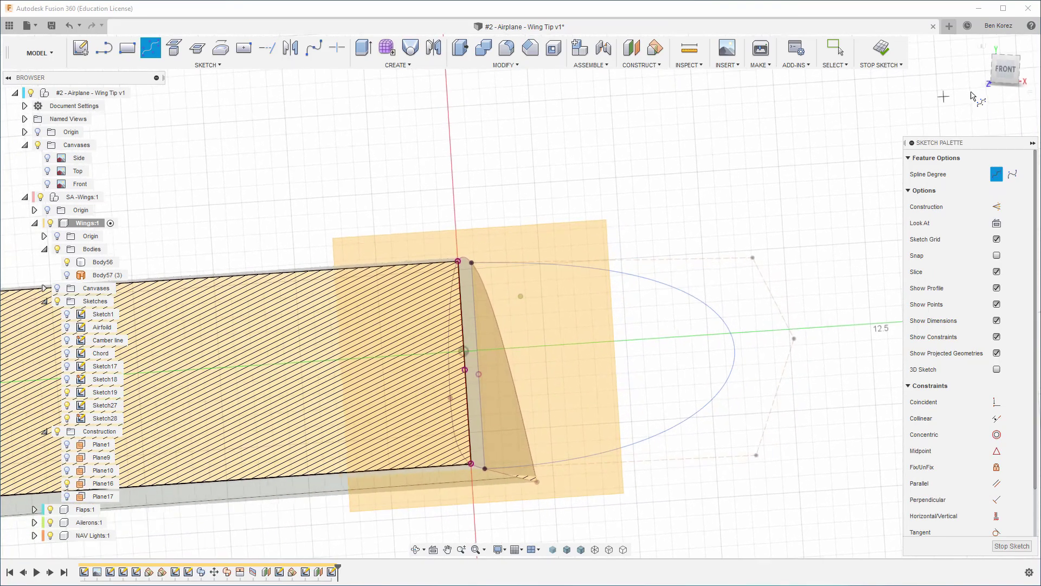
{"action": "left_click", "coordinate": [1000, 76]}
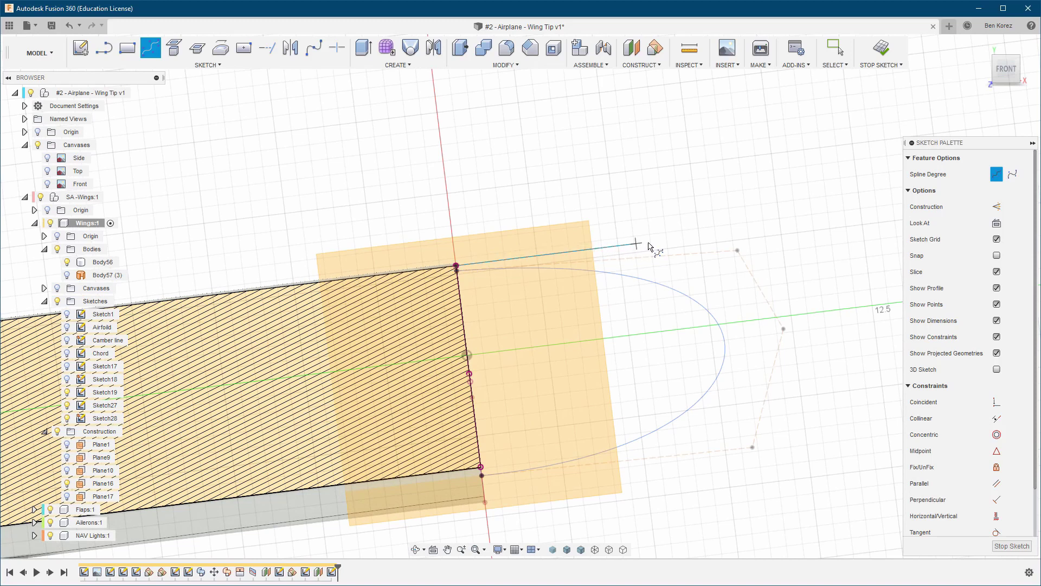
{"action": "left_click", "coordinate": [694, 244]}
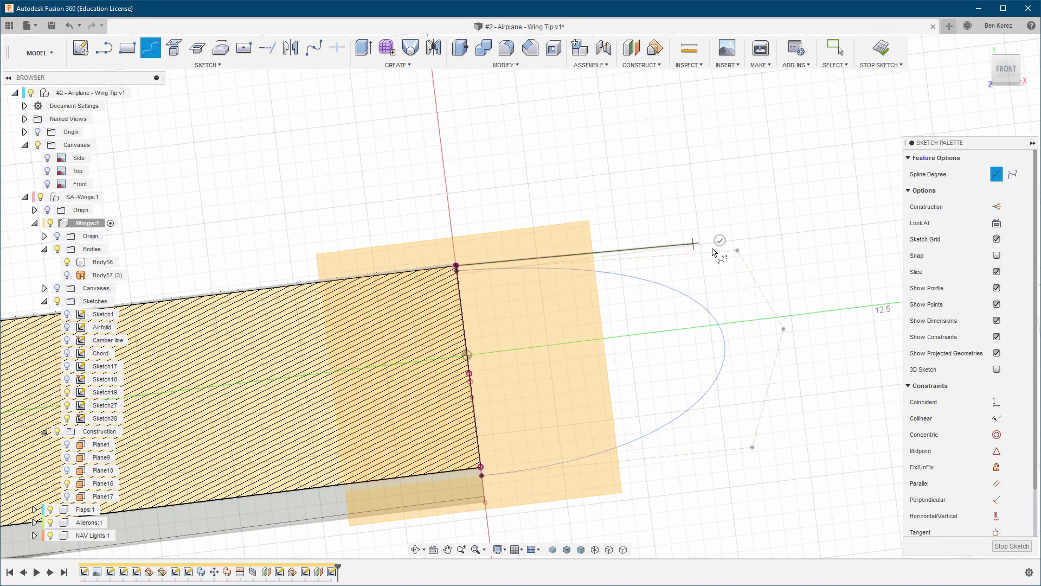
{"action": "left_click", "coordinate": [774, 330]}
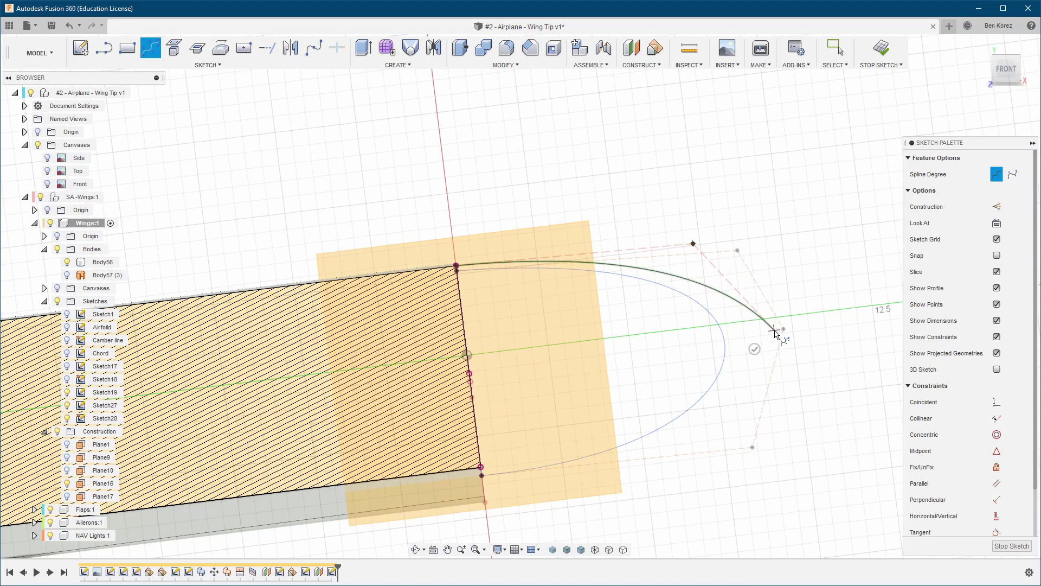
{"action": "left_click", "coordinate": [747, 440]}
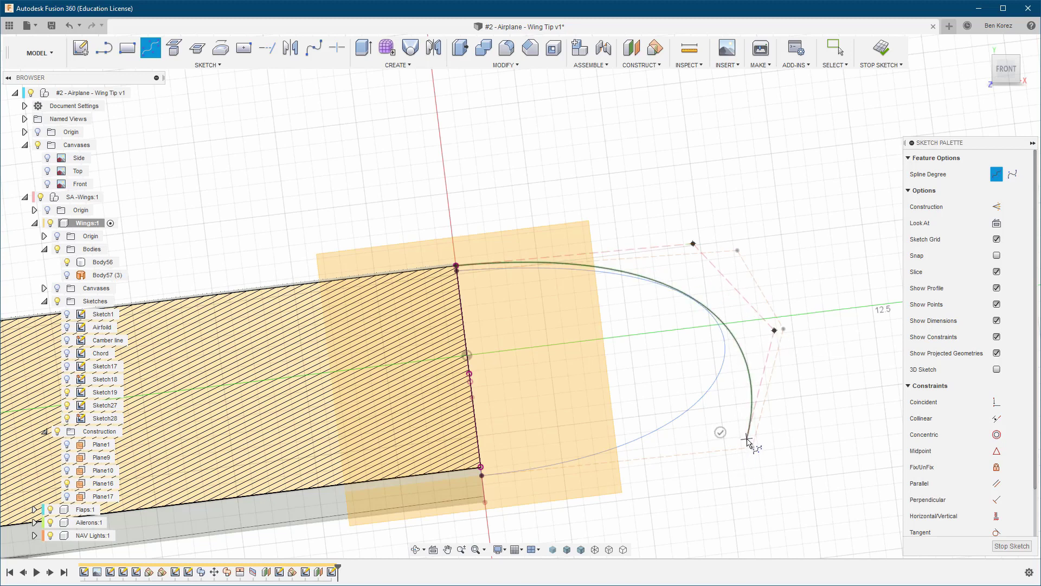
{"action": "left_click", "coordinate": [481, 467]}
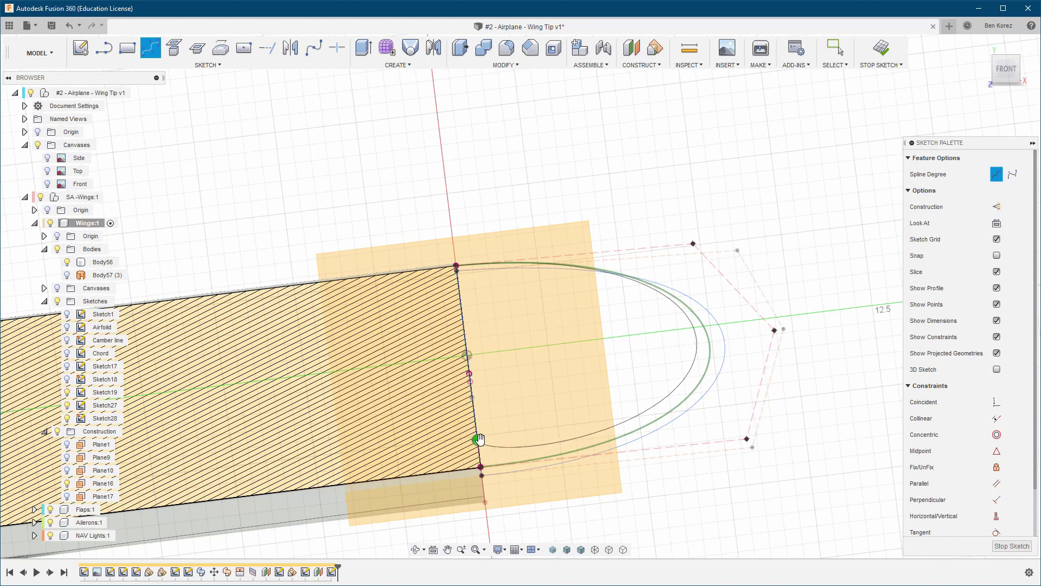
Draw a line about 7.4 mm long from the camber point out to the spline's outermost curve
{"action": "left_click", "coordinate": [107, 51]}
{"action": "middle_click_drag", "start_coordinate": [512, 391], "coordinate": [491, 390], "text": "shift"}
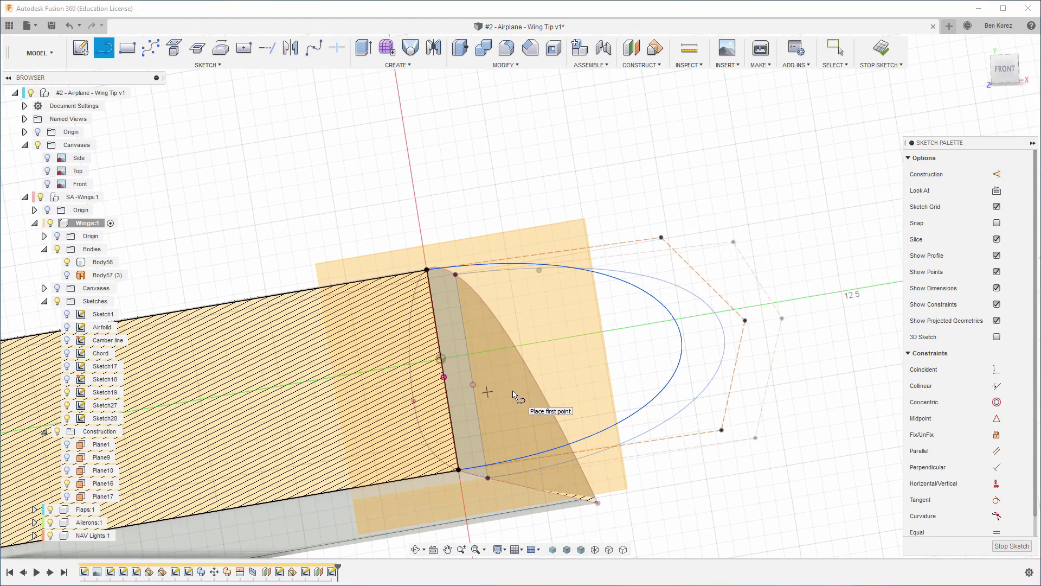
{"action": "left_click", "coordinate": [445, 378]}
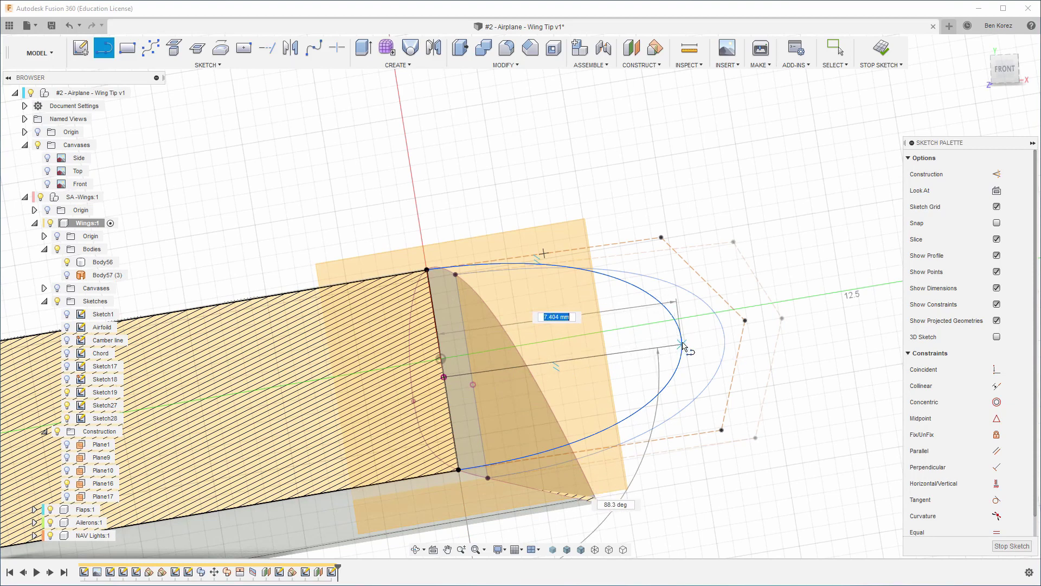
{"action": "double_click", "coordinate": [683, 345]}
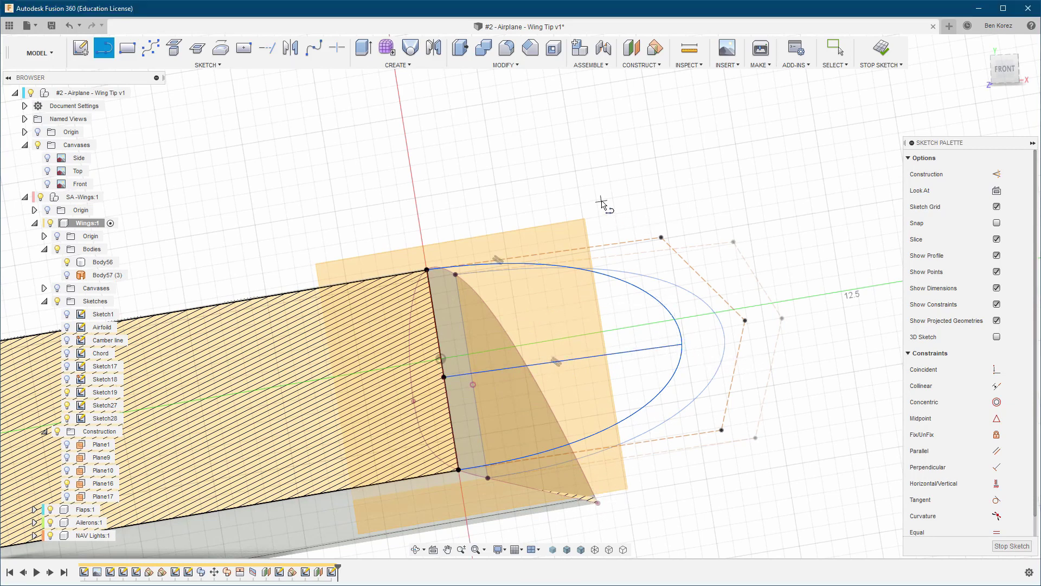
Close the spline profile with a line between its two end points on the airfoil and finish the sketch
{"action": "middle_click_drag", "start_coordinate": [601, 199], "coordinate": [572, 202], "text": "shift"}
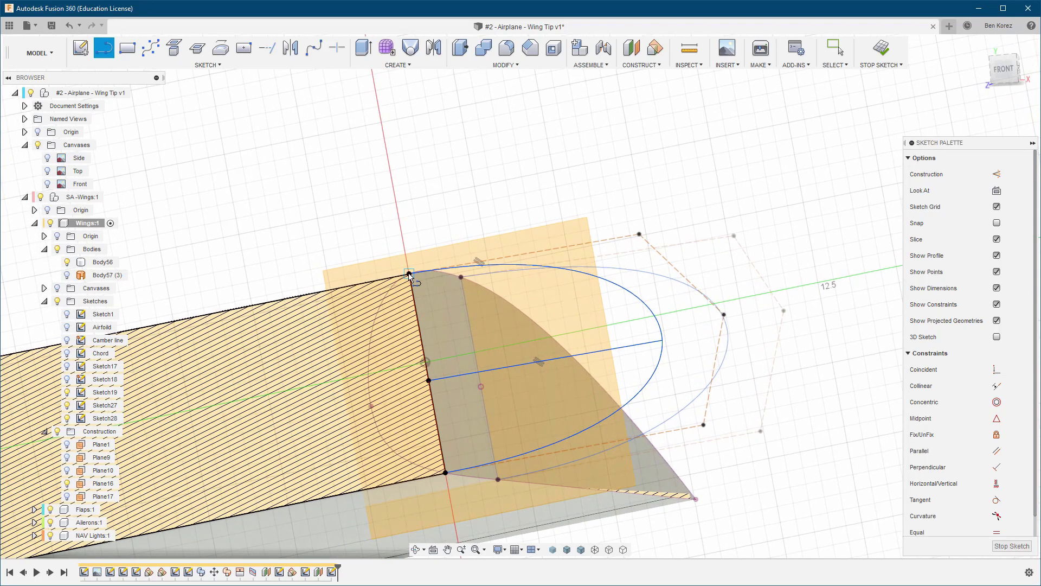
{"action": "left_click", "coordinate": [409, 275]}
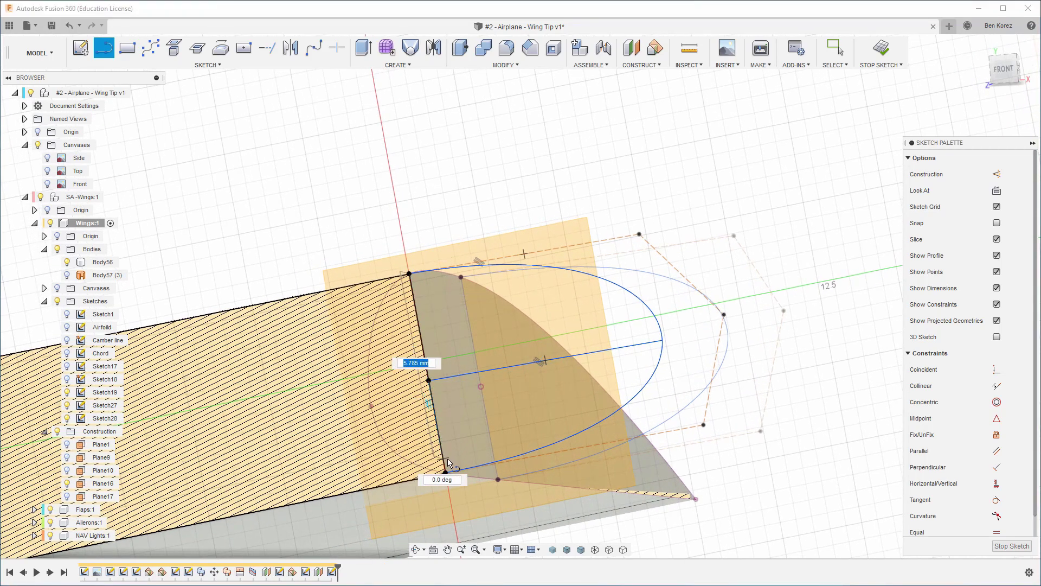
{"action": "left_click", "coordinate": [446, 474]}
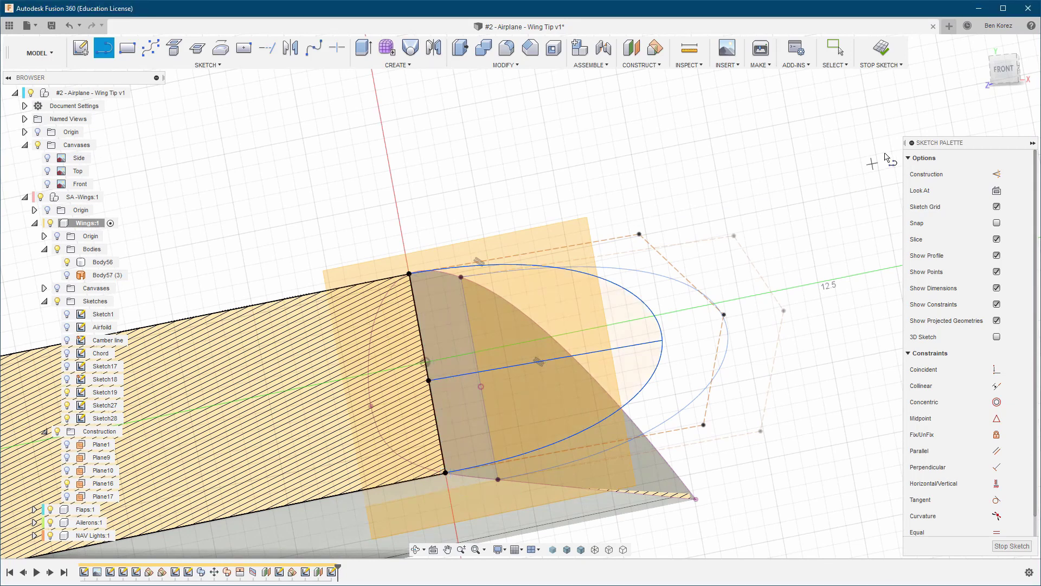
{"action": "left_click", "coordinate": [882, 49]}
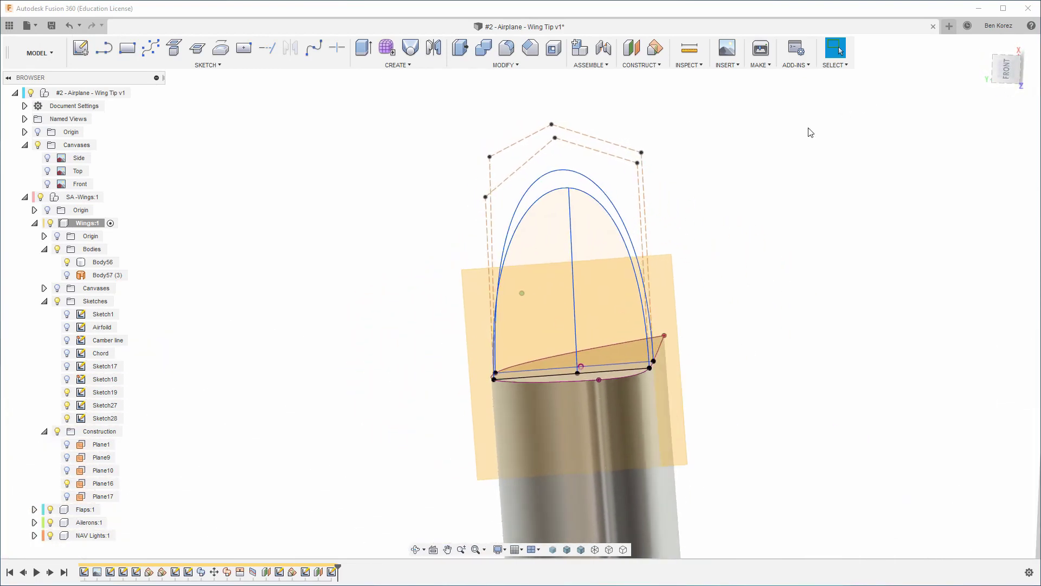
Adjust the spline control points so the two profiles line up when viewed along the wing tip, and hide Plane16
{"action": "mouse_move", "coordinate": [494, 194]}
{"action": "left_mouse_down"}
{"action": "mouse_move", "coordinate": [497, 163]}
{"action": "mouse_move", "coordinate": [503, 178]}
{"action": "mouse_move", "coordinate": [566, 126]}
{"action": "mouse_move", "coordinate": [576, 130]}
{"action": "left_mouse_up"}
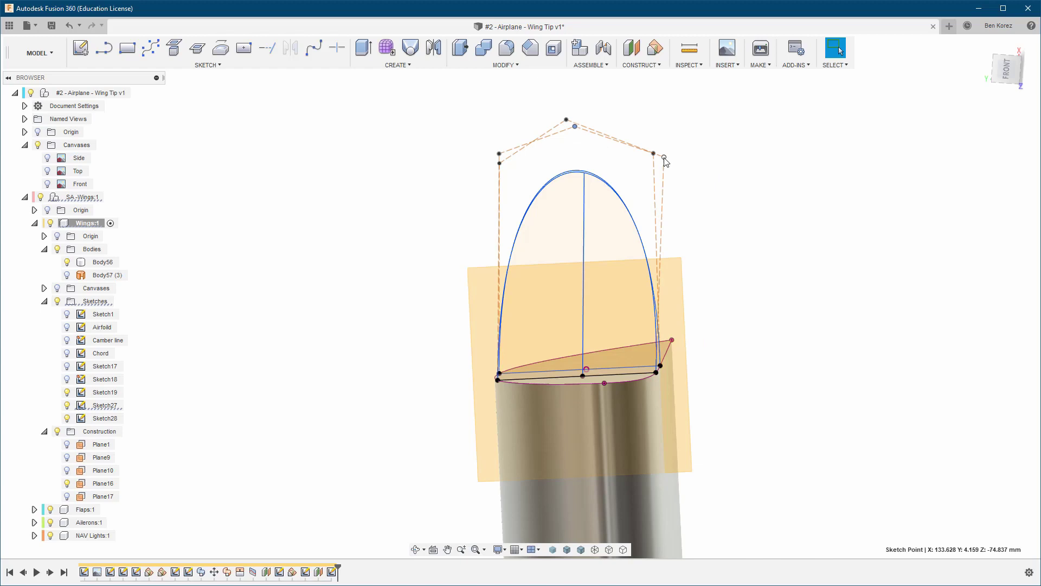
{"action": "left_click_drag", "start_coordinate": [665, 158], "coordinate": [660, 159]}
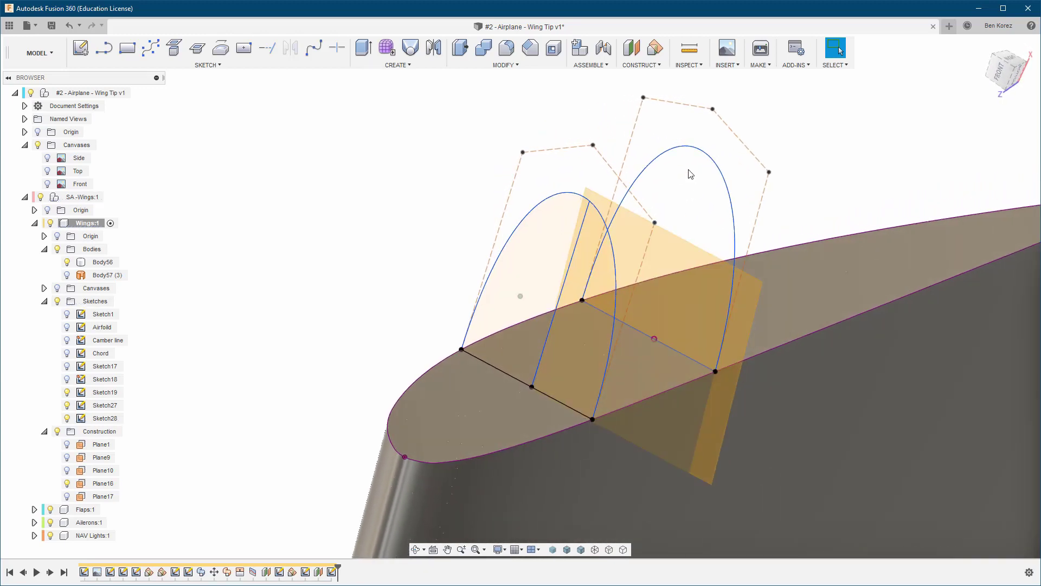
{"action": "left_click", "coordinate": [92, 483]}
{"action": "left_click", "coordinate": [67, 483]}
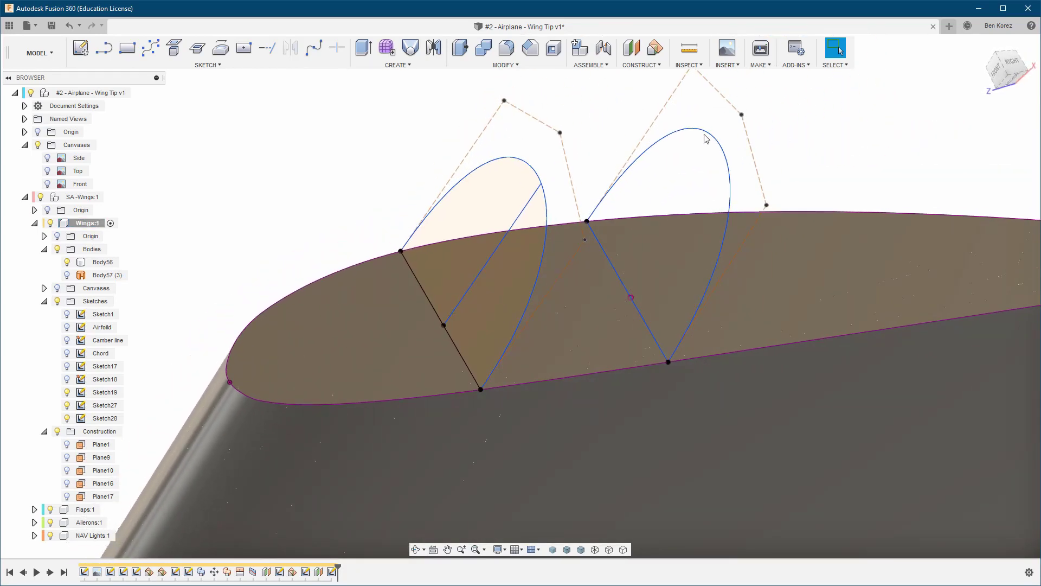
Edit Sketch27, close its spline profile with a line between the two end points, and finish the sketch
{"action": "double_click", "coordinate": [705, 131]}
{"action": "left_click", "coordinate": [600, 119]}
{"action": "double_click", "coordinate": [677, 137]}
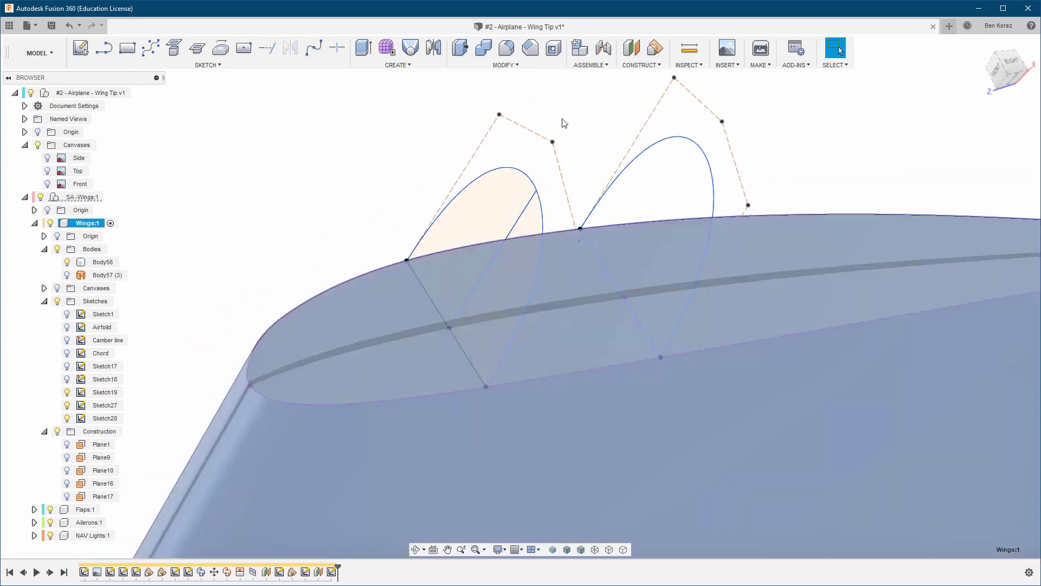
{"action": "left_click", "coordinate": [423, 127]}
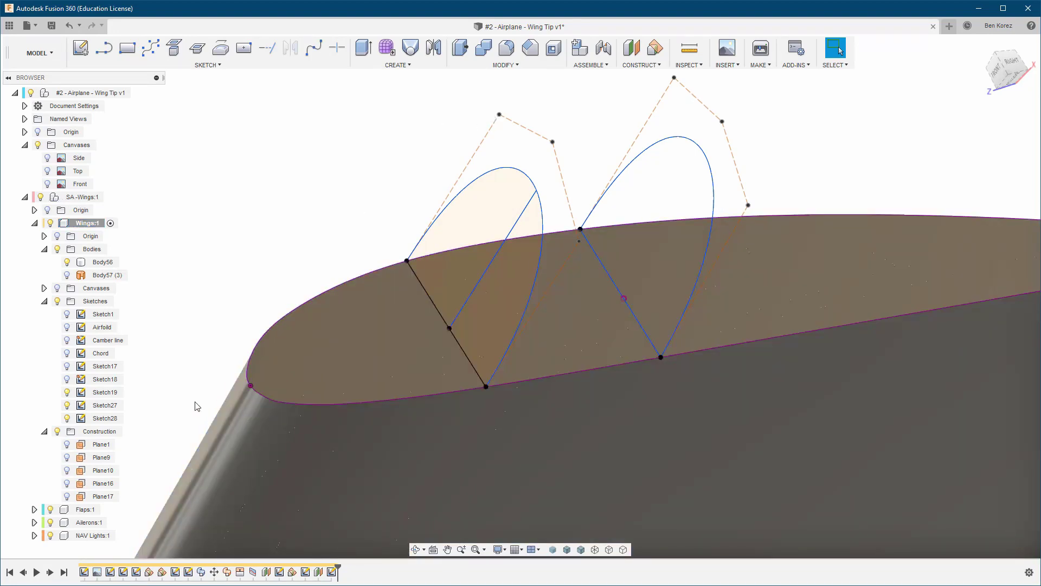
{"action": "double_click", "coordinate": [104, 406]}
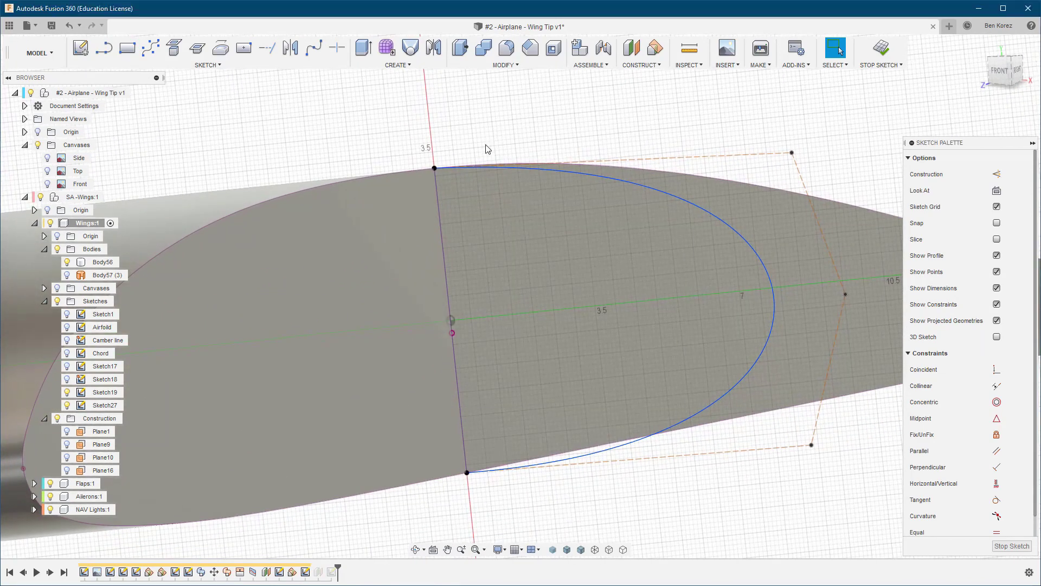
{"action": "left_click", "coordinate": [106, 49]}
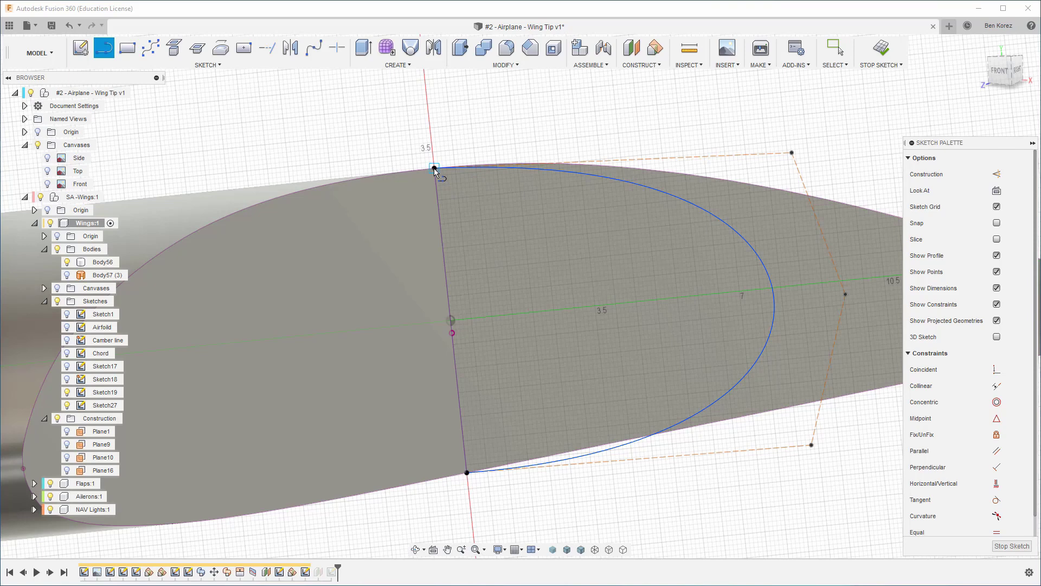
{"action": "left_click", "coordinate": [434, 168]}
{"action": "left_click", "coordinate": [467, 472]}
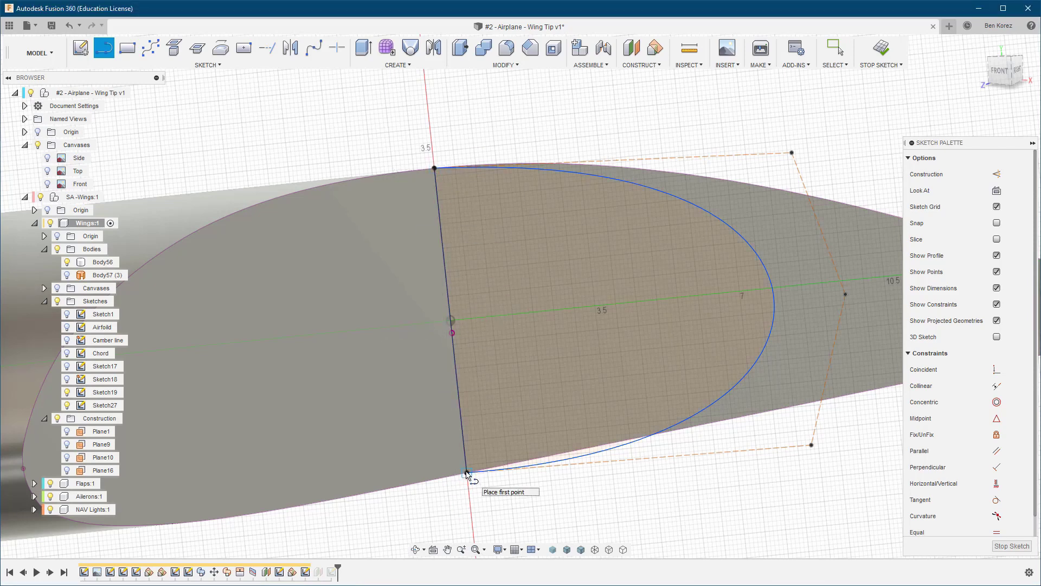
{"action": "left_click", "coordinate": [882, 49]}
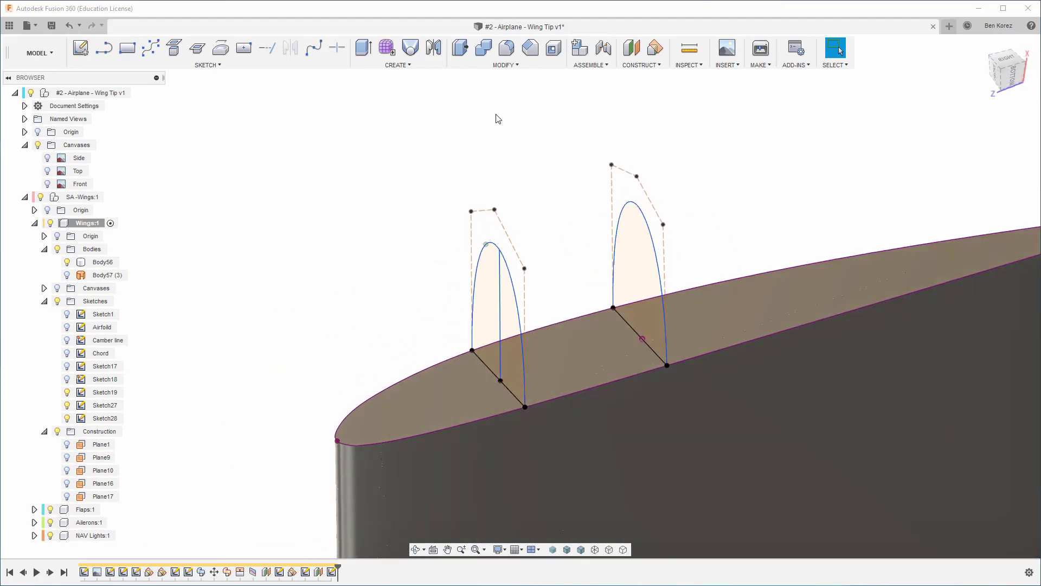
Start a loft from the closed Sketch27 profile to both halves of the Sketch28 profile
{"action": "left_click", "coordinate": [412, 53]}
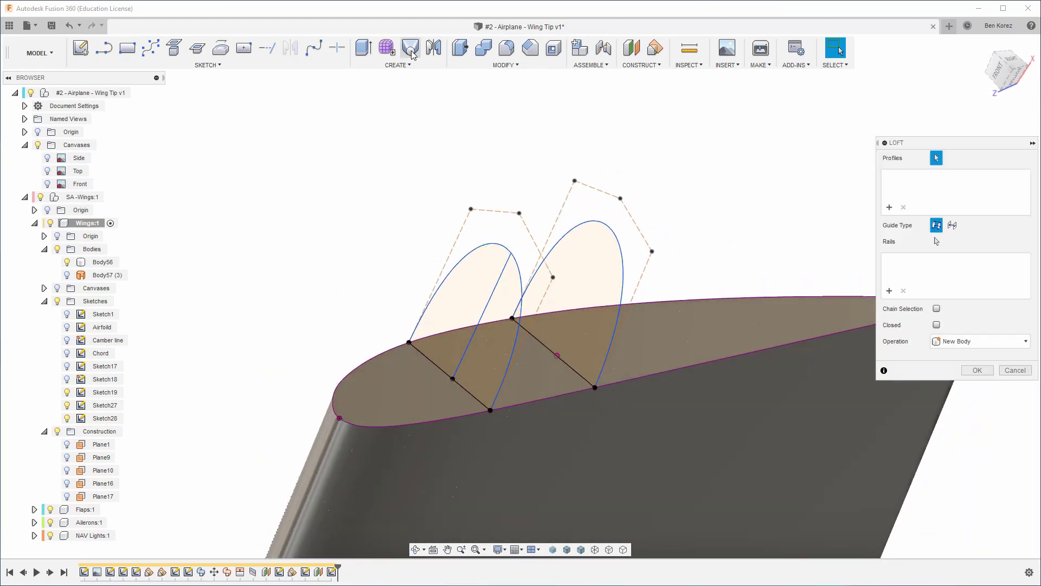
{"action": "left_click", "coordinate": [603, 265]}
{"action": "left_click", "coordinate": [490, 278]}
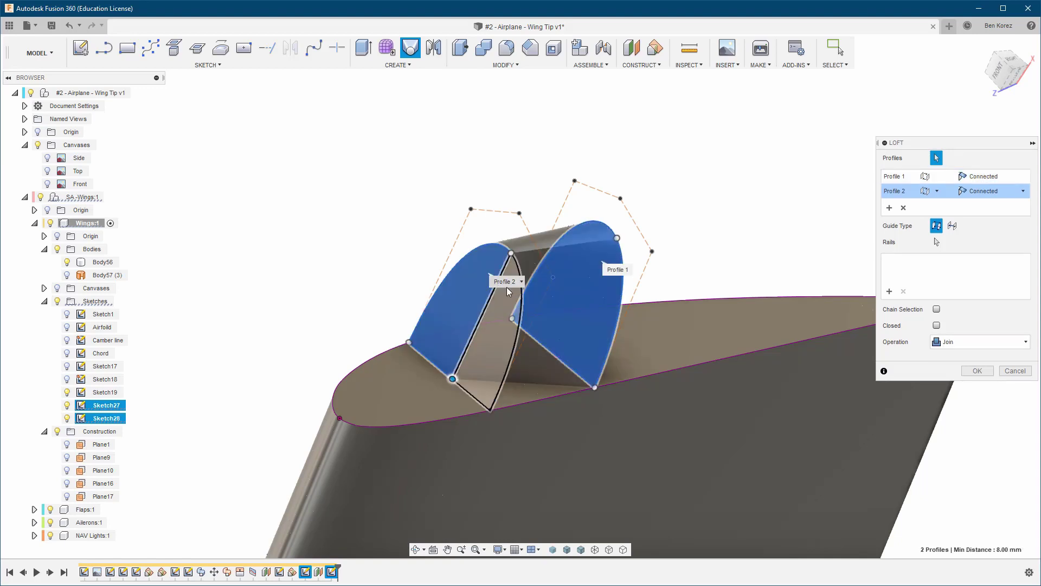
{"action": "left_click", "coordinate": [505, 281]}
{"action": "left_click", "coordinate": [499, 351]}
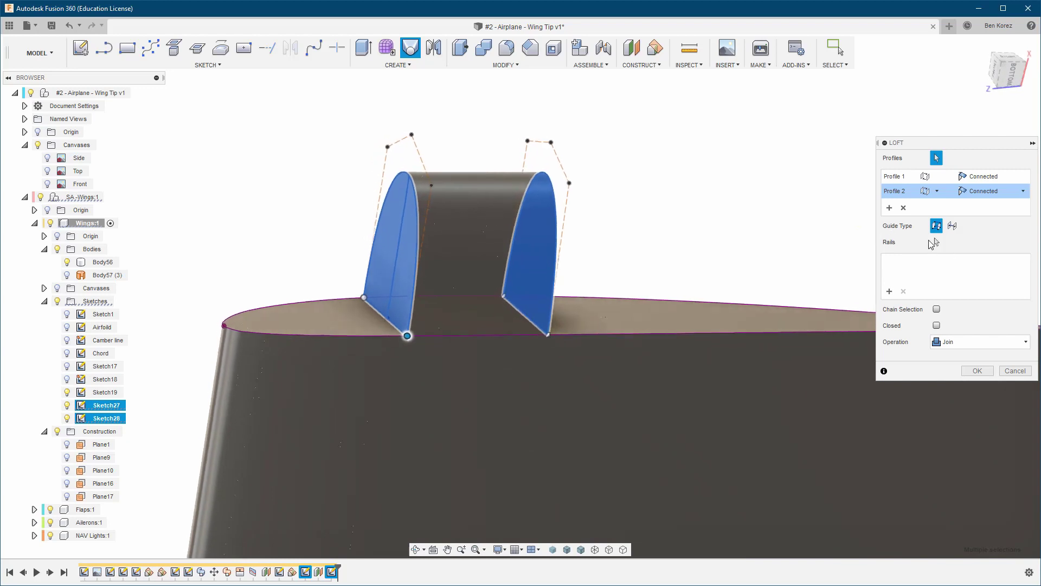
Try to guide the loft with the airfoil's lower and upper curves as rails, and remove the rail selection
{"action": "left_click", "coordinate": [935, 243]}
{"action": "left_click", "coordinate": [516, 329]}
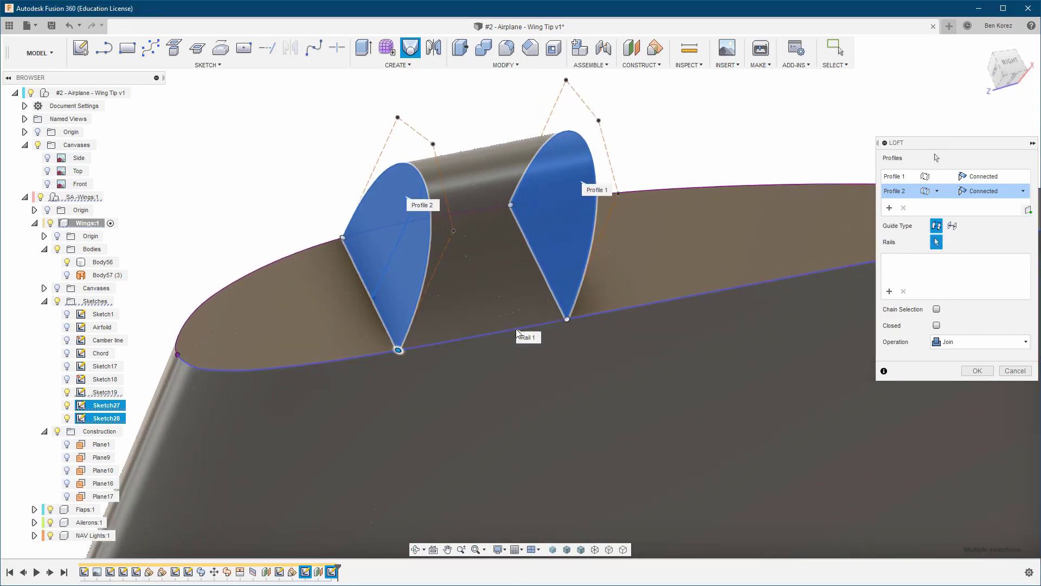
{"action": "middle_click_drag", "start_coordinate": [515, 329], "coordinate": [343, 261], "text": "shift"}
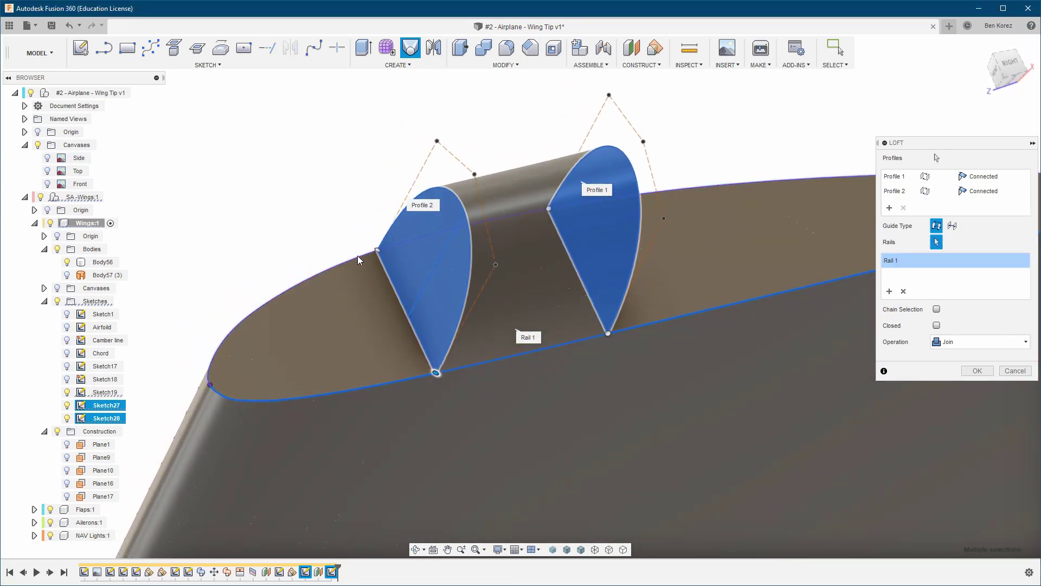
{"action": "left_click", "coordinate": [357, 255]}
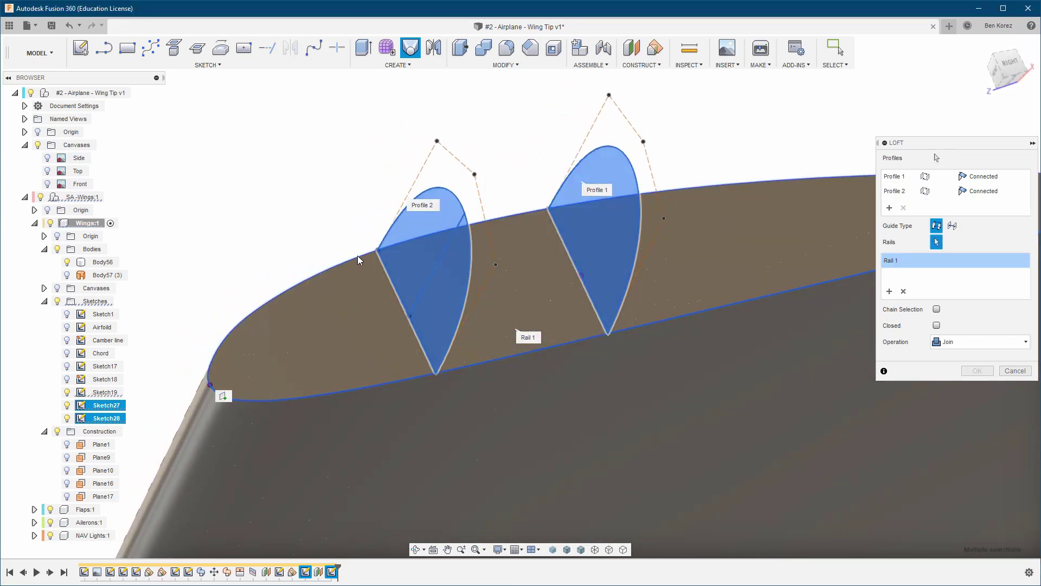
{"action": "left_click", "coordinate": [905, 292]}
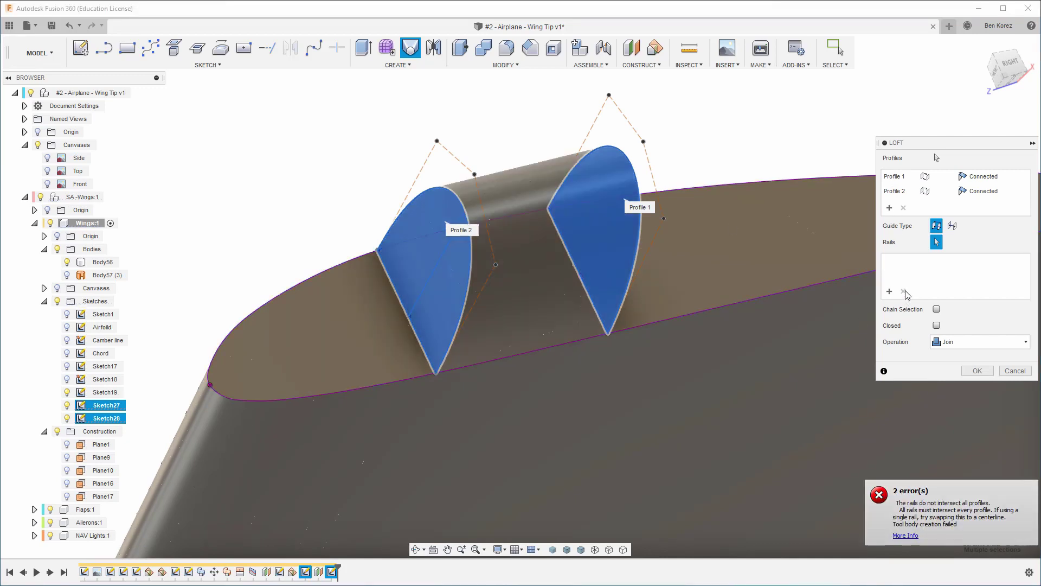
Add the lower airfoil curve as the first rail and the upper curve as a separate second rail, and create the loft with Join
{"action": "left_click", "coordinate": [557, 347]}
{"action": "left_click", "coordinate": [892, 295]}
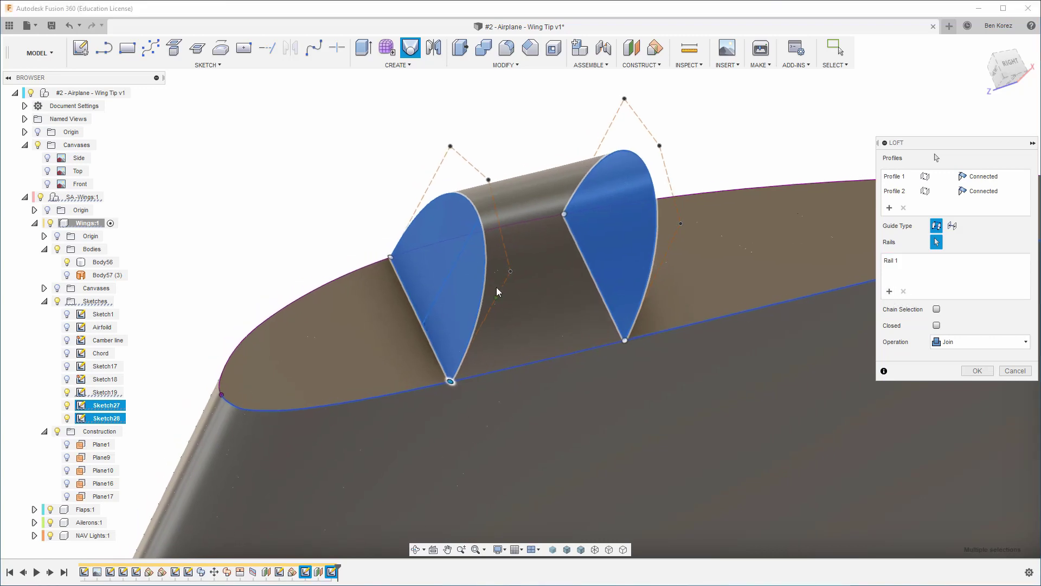
{"action": "left_click", "coordinate": [395, 266]}
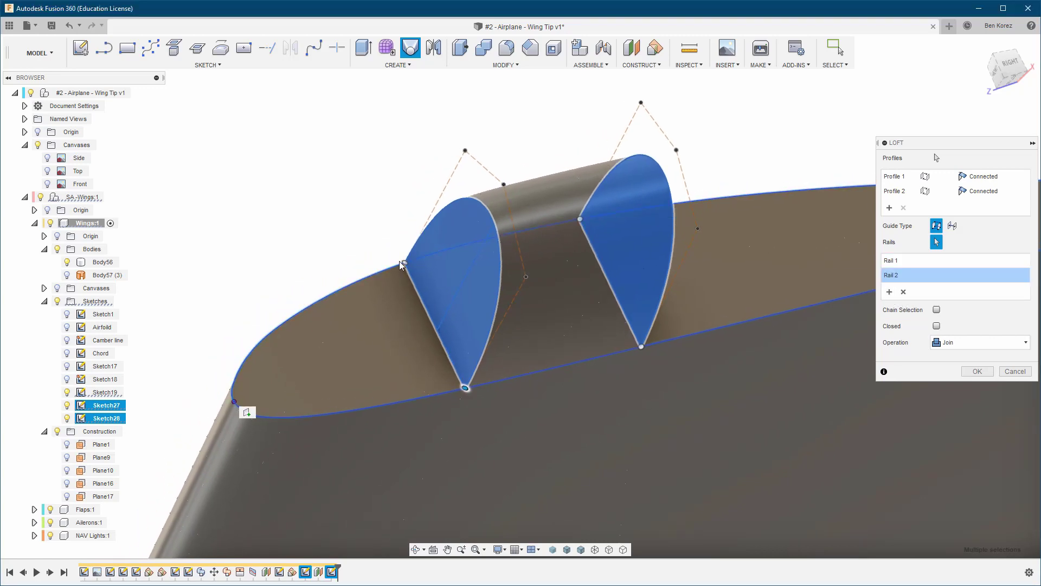
{"action": "middle_click_drag", "start_coordinate": [320, 293], "coordinate": [400, 262], "text": "shift"}
{"action": "scroll", "coordinate": [400, 263], "scroll_direction": "down", "scroll_amount": 1}
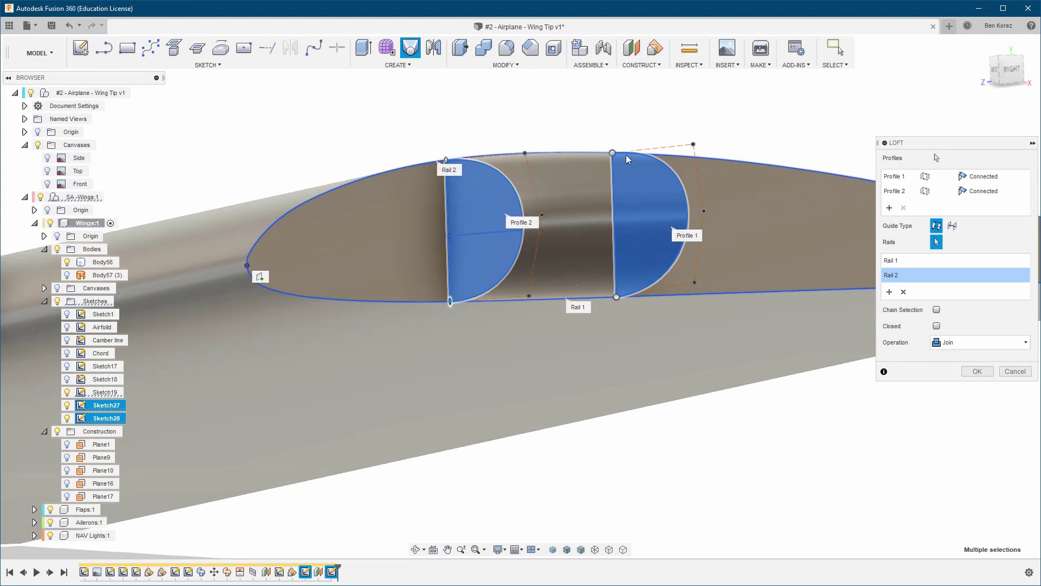
{"action": "left_click", "coordinate": [978, 372]}
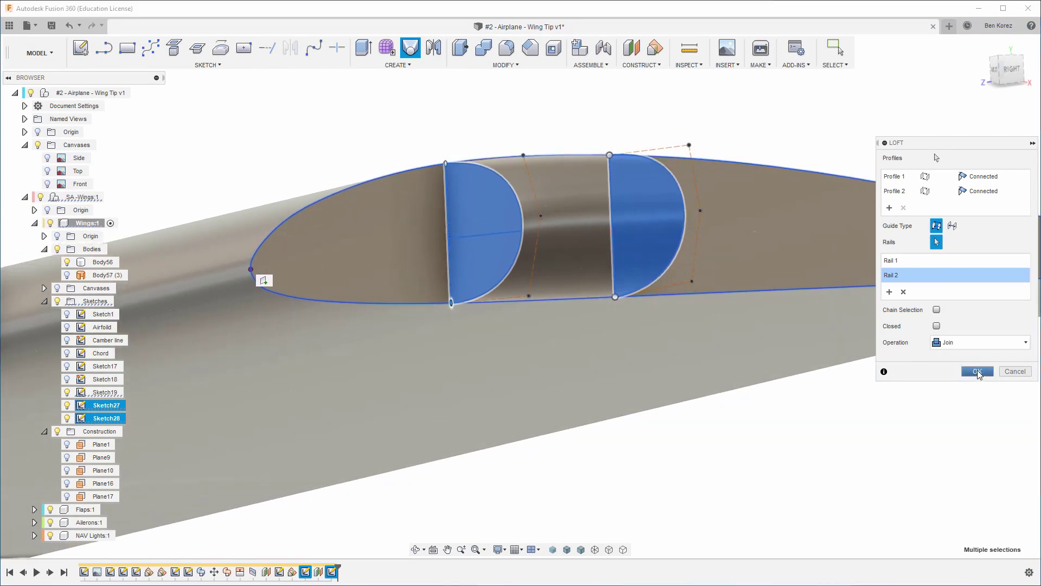
Show Sketch28 on the front face of the lofted wing tip section
{"action": "middle_click_drag", "start_coordinate": [298, 132], "coordinate": [285, 188], "text": "shift"}
{"action": "scroll", "coordinate": [298, 132], "scroll_direction": "up", "scroll_amount": 4}
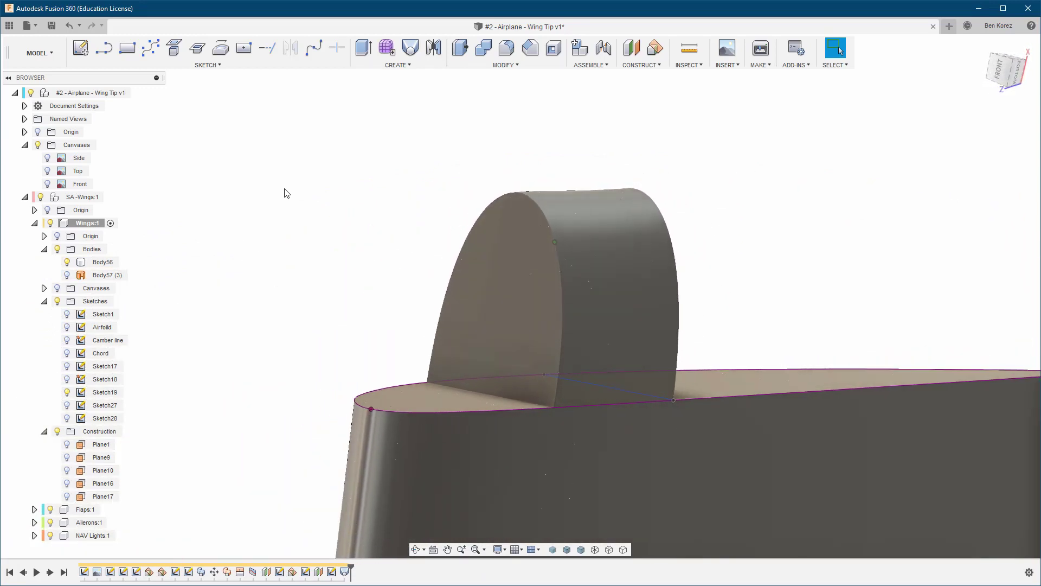
{"action": "left_click", "coordinate": [67, 418]}
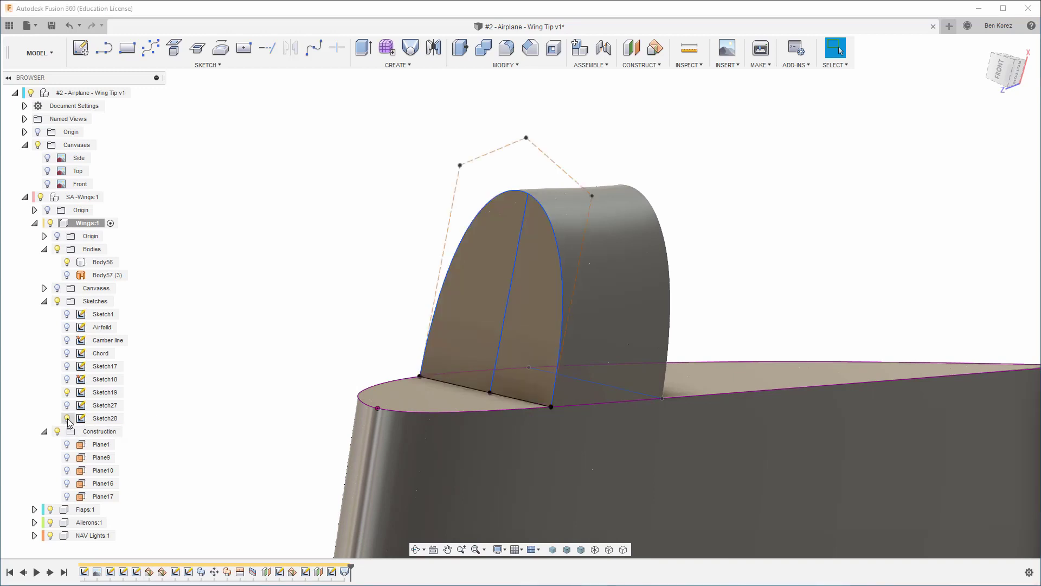
Create a construction plane through the Sketch28 profile's apex, its base line's midpoint and the airfoil's leading edge point
{"action": "mouse_move", "coordinate": [247, 293]}
{"action": "middle_mouse_down", "text": "shift"}
{"action": "mouse_move", "coordinate": [347, 215]}
{"action": "mouse_move", "coordinate": [689, 142]}
{"action": "middle_mouse_up", "text": "shift"}
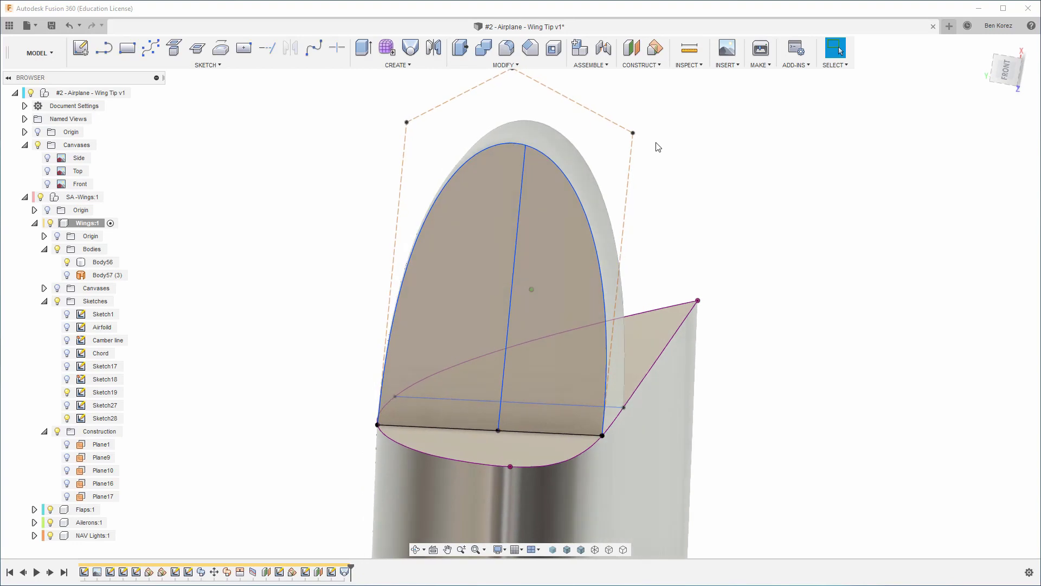
{"action": "left_click_drag", "start_coordinate": [633, 133], "coordinate": [628, 133]}
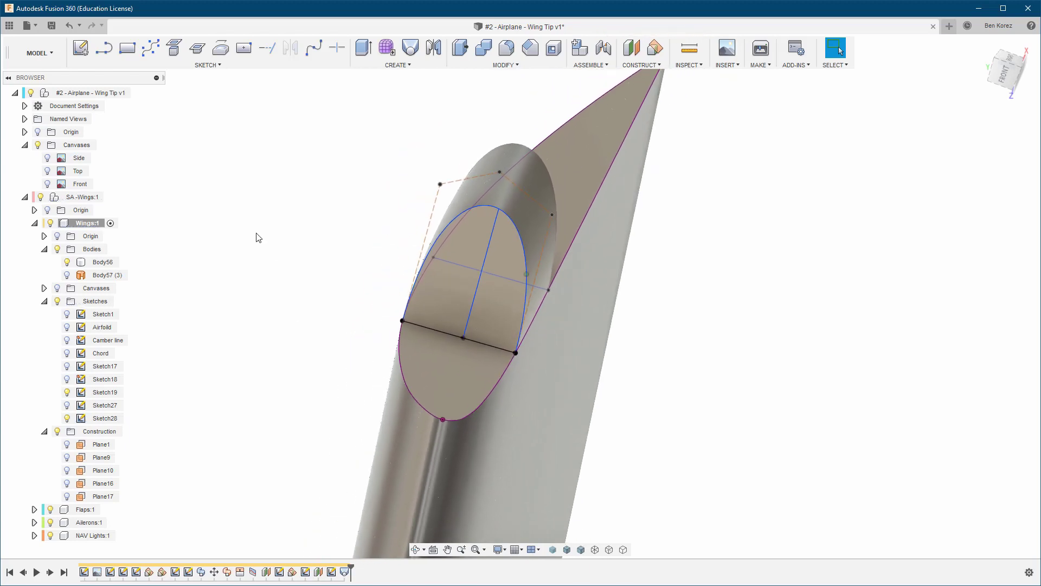
{"action": "left_click", "coordinate": [641, 64]}
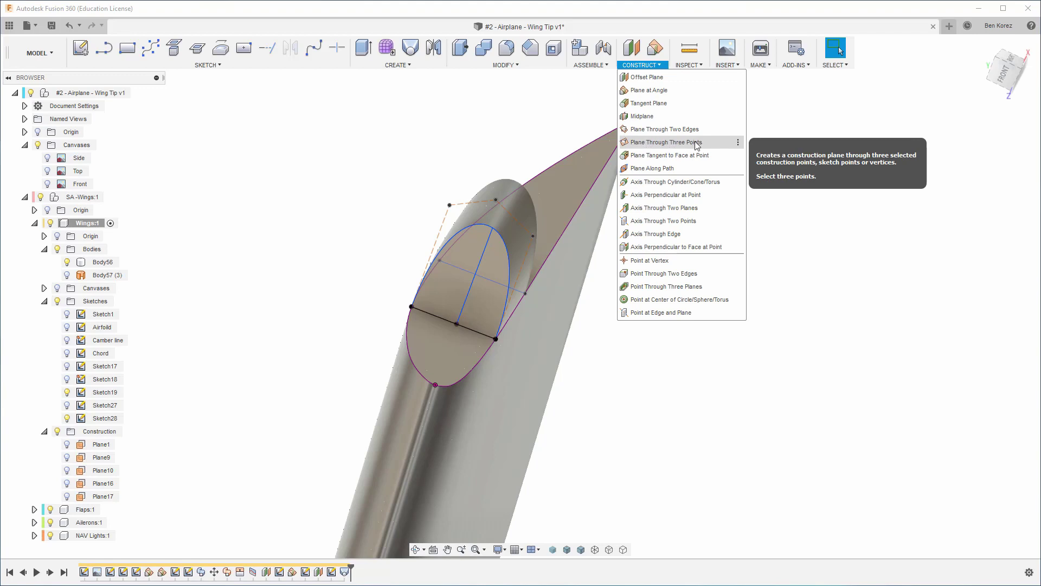
{"action": "left_click", "coordinate": [667, 142]}
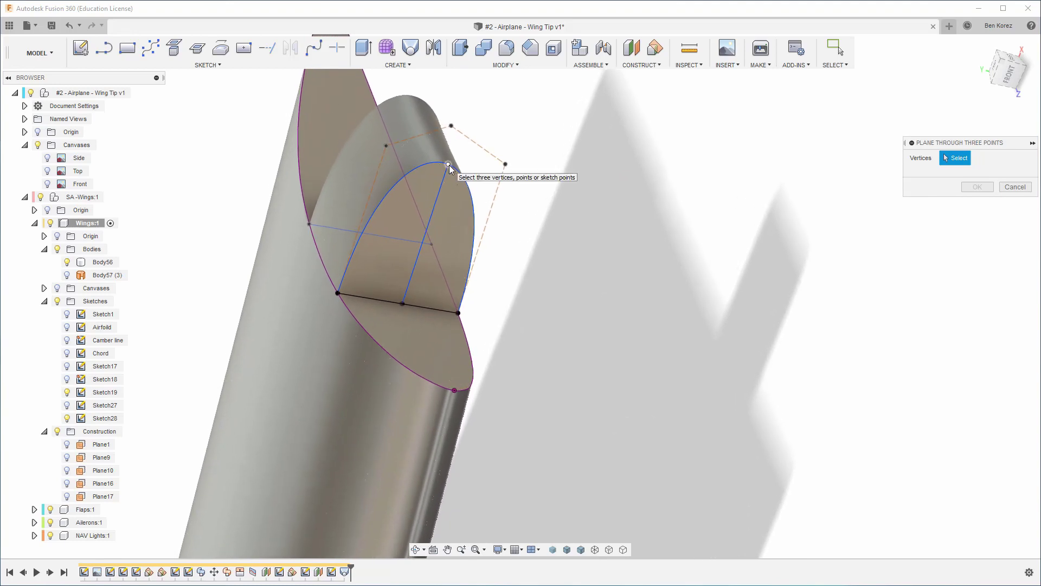
{"action": "left_click", "coordinate": [448, 164]}
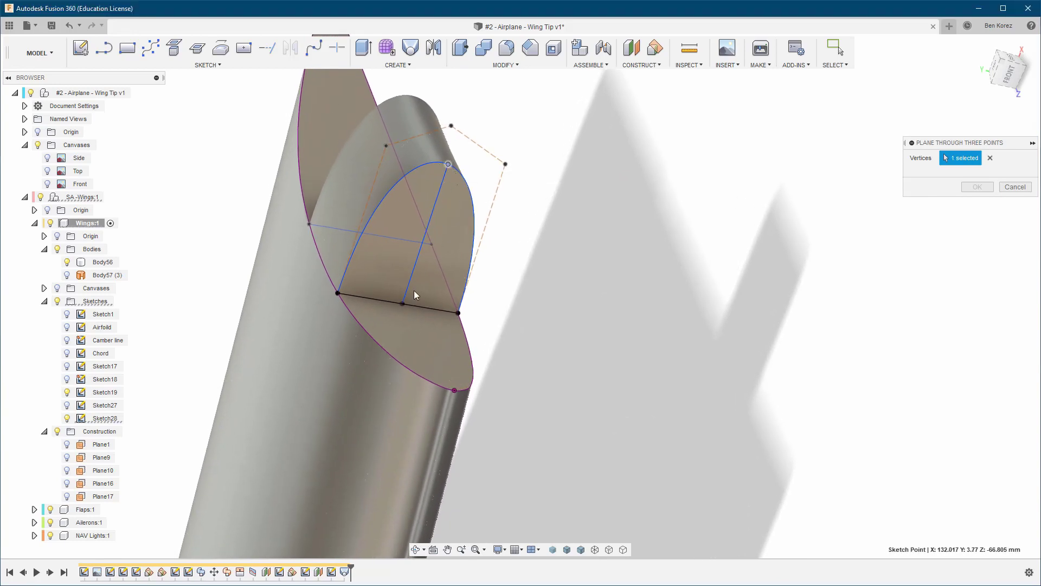
{"action": "left_click", "coordinate": [454, 390]}
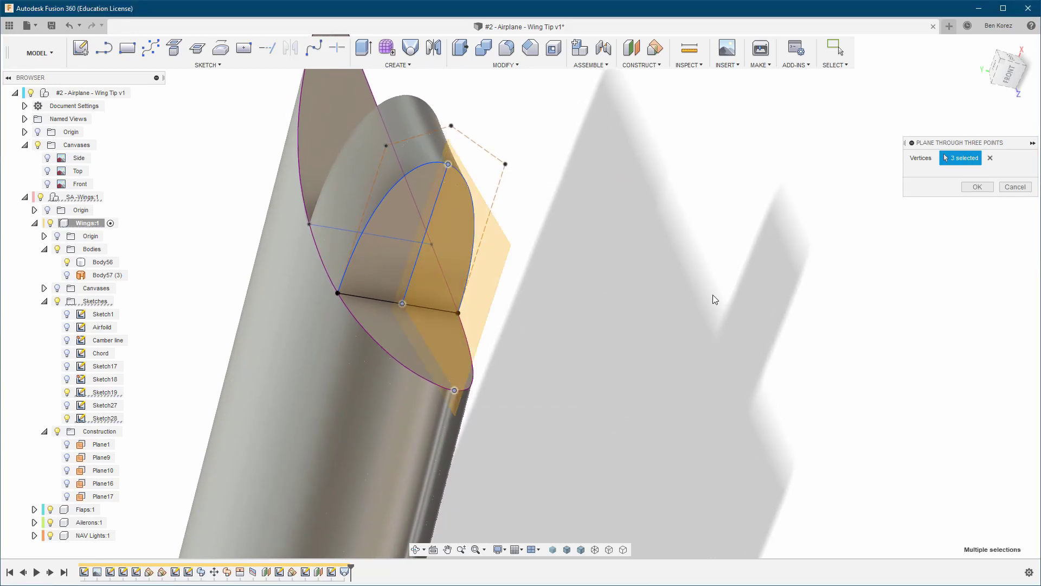
{"action": "left_click", "coordinate": [977, 187]}
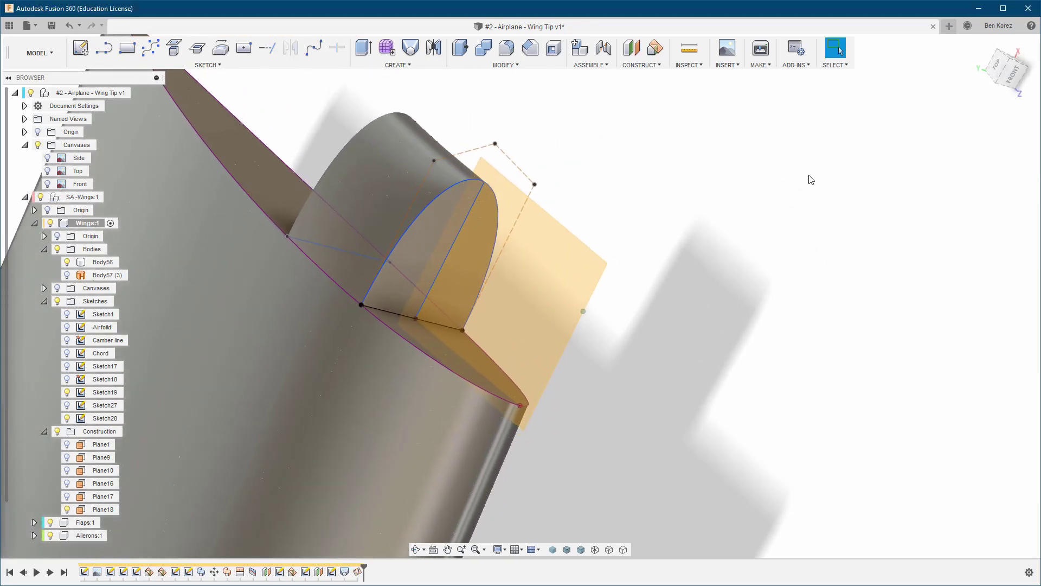
Start a sketch on the new three-point plane and turn on Slice
{"action": "left_click", "coordinate": [81, 48]}
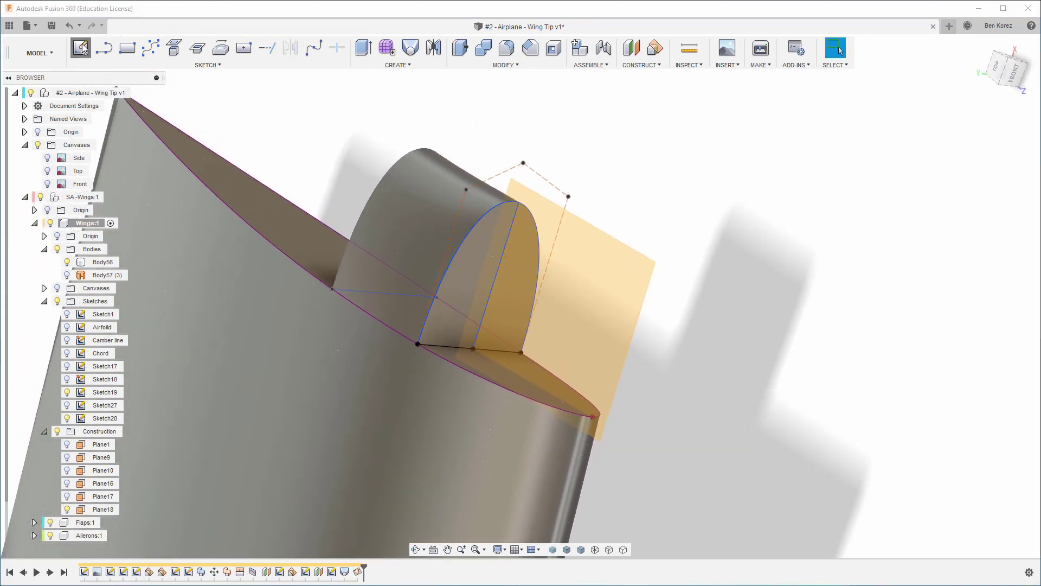
{"action": "left_click", "coordinate": [579, 261]}
{"action": "left_click", "coordinate": [619, 273]}
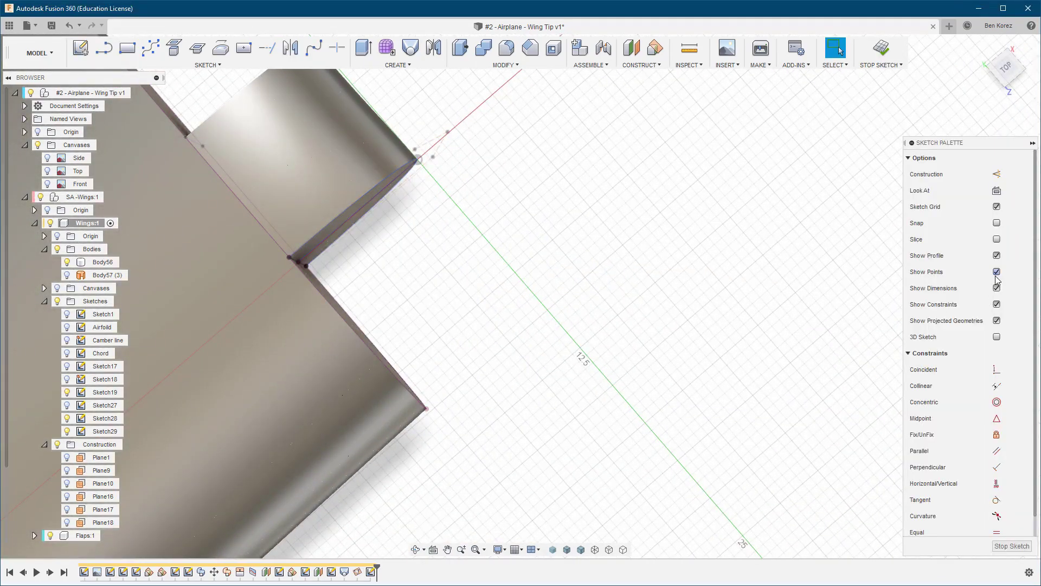
{"action": "left_click", "coordinate": [997, 239]}
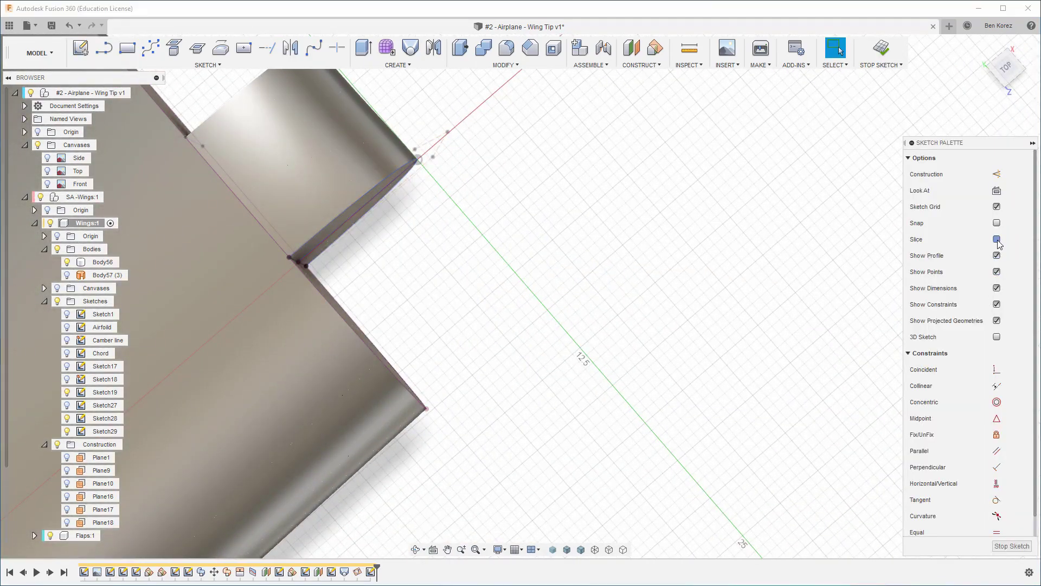
Intersect the profile's apex point and the airfoil's leading edge point into the sketch
{"action": "left_click", "coordinate": [199, 51]}
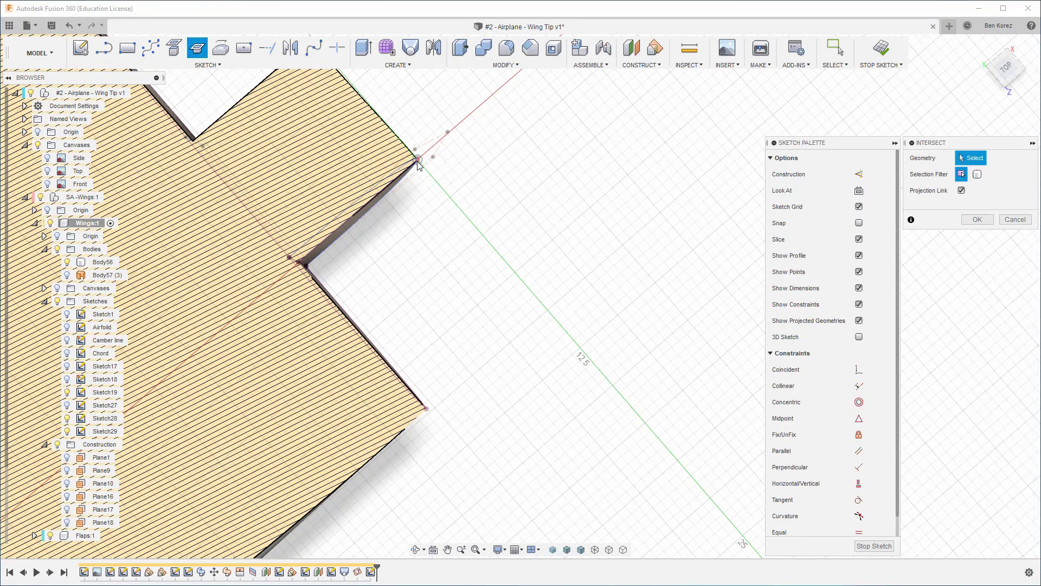
{"action": "left_click", "coordinate": [417, 161]}
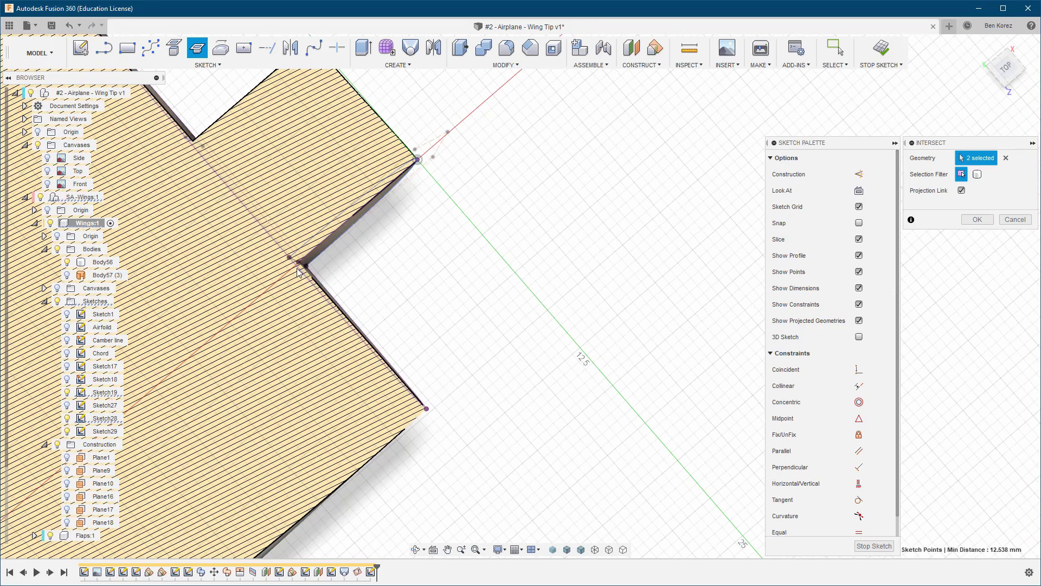
{"action": "left_click", "coordinate": [977, 221]}
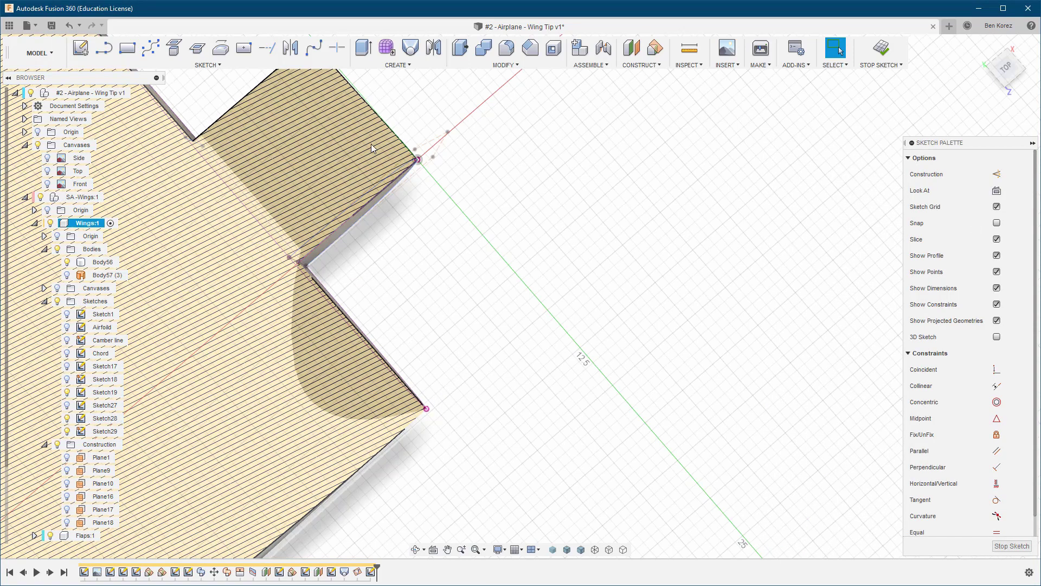
Draw a control point spline from the apex to the airfoil's leading edge point, with its middle control point pulled outward, and finish the sketch
{"action": "left_click", "coordinate": [104, 47]}
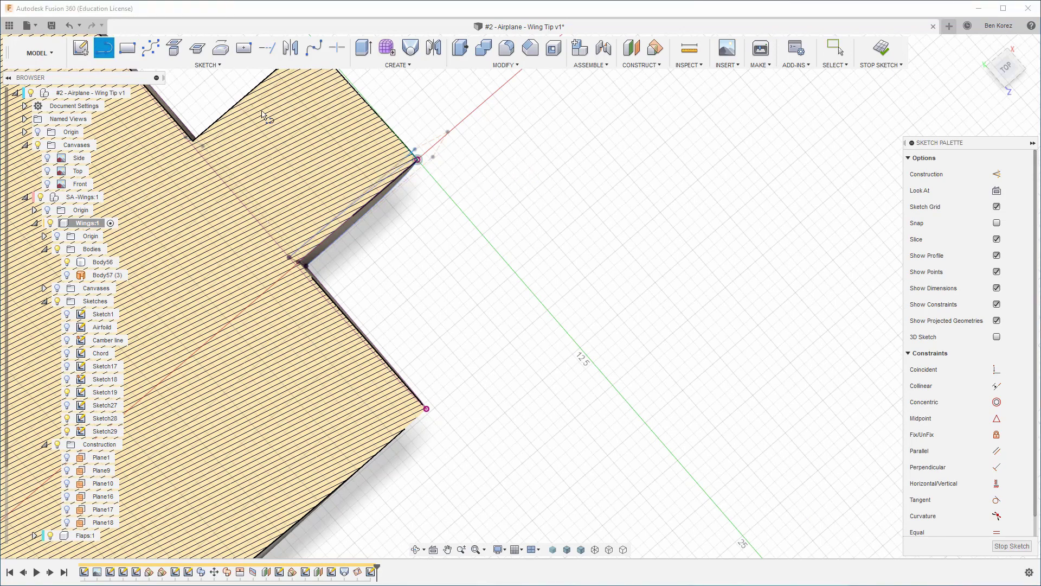
{"action": "left_click", "coordinate": [153, 52]}
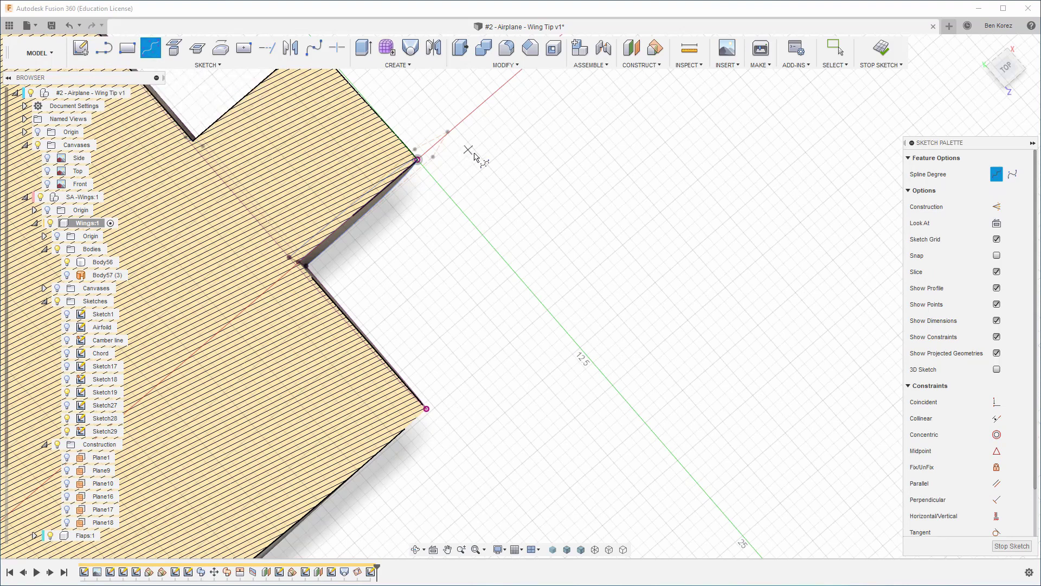
{"action": "left_click", "coordinate": [417, 160]}
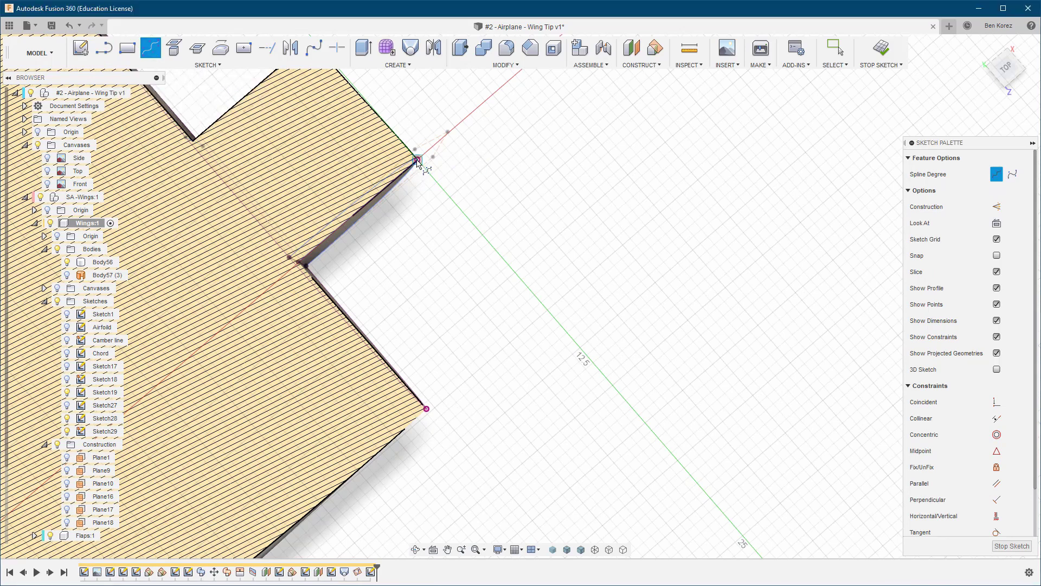
{"action": "left_click", "coordinate": [499, 269]}
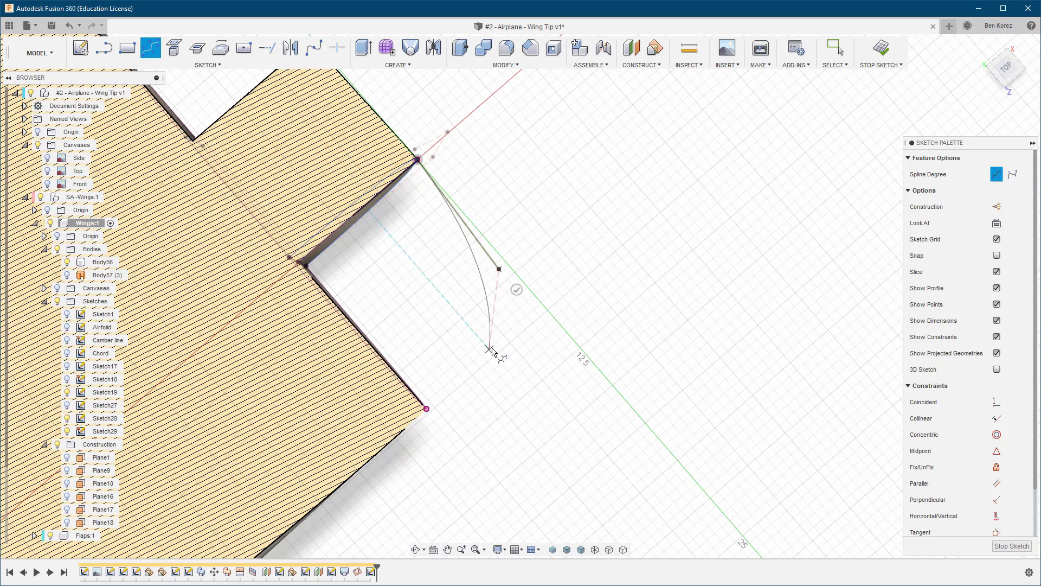
{"action": "left_click", "coordinate": [427, 408]}
{"action": "left_click", "coordinate": [409, 396]}
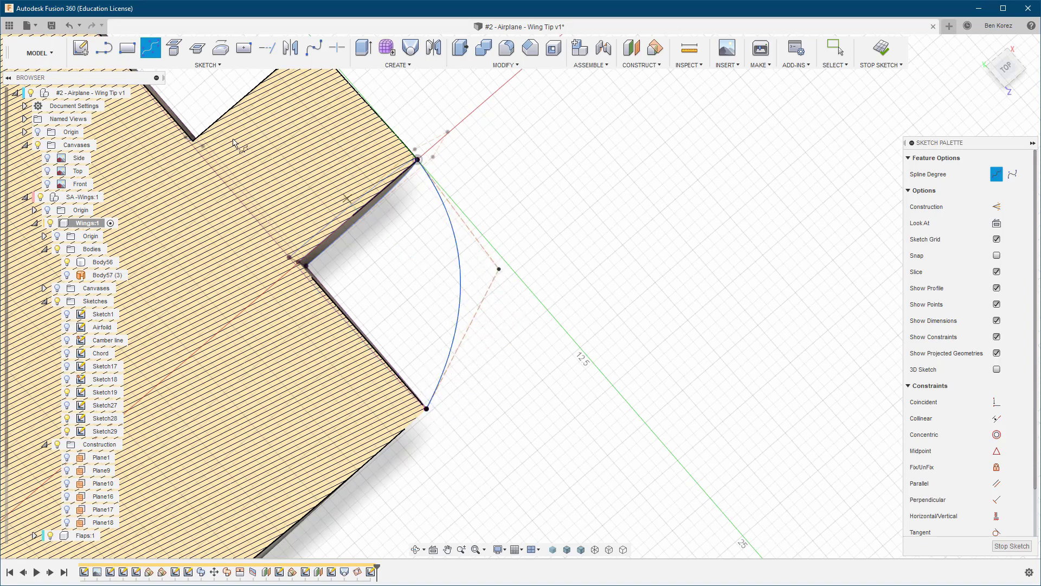
{"action": "key", "text": "Escape"}
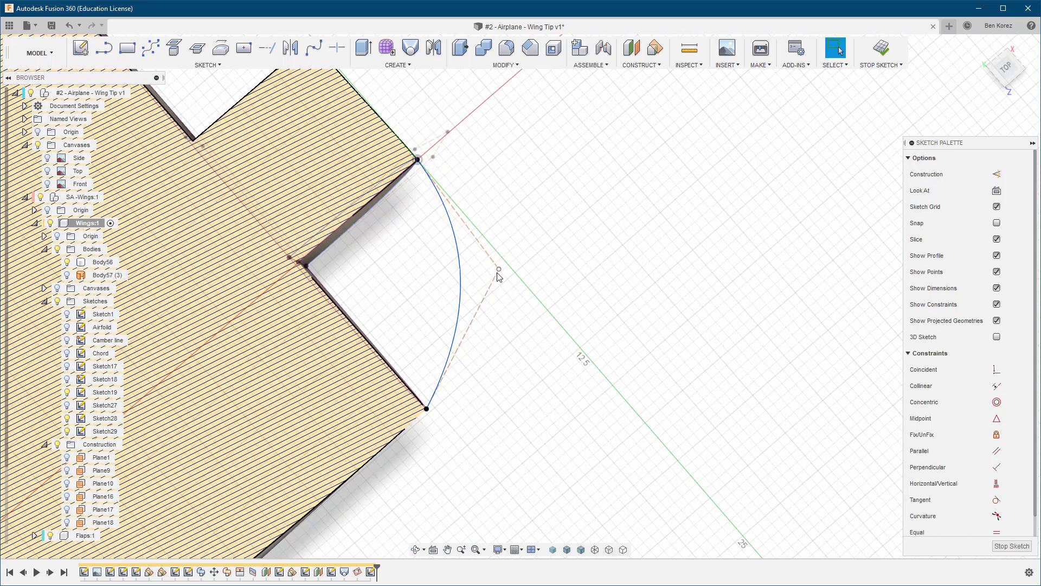
{"action": "left_click_drag", "start_coordinate": [499, 269], "coordinate": [548, 291]}
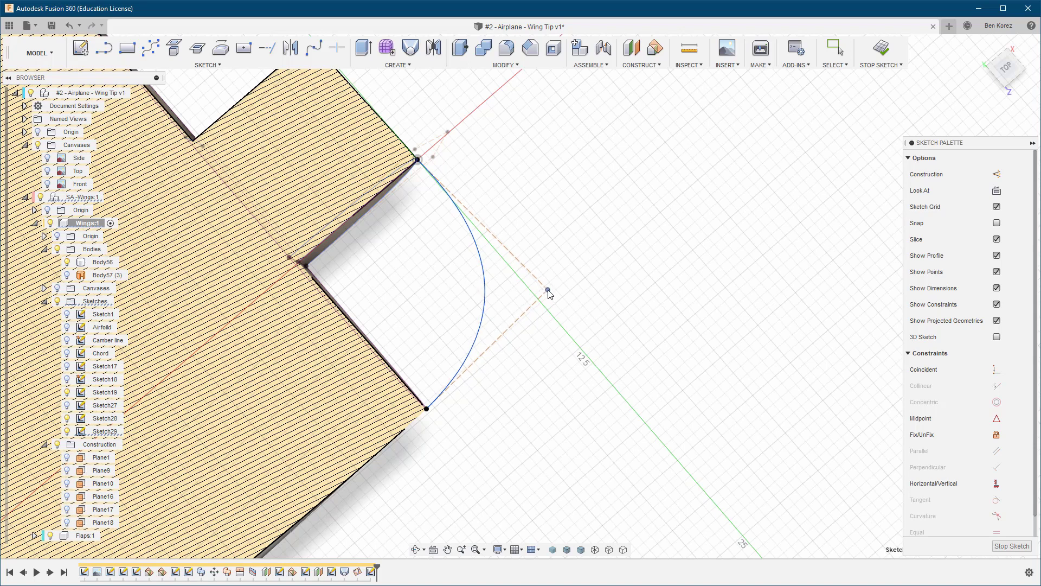
{"action": "left_click", "coordinate": [882, 49]}
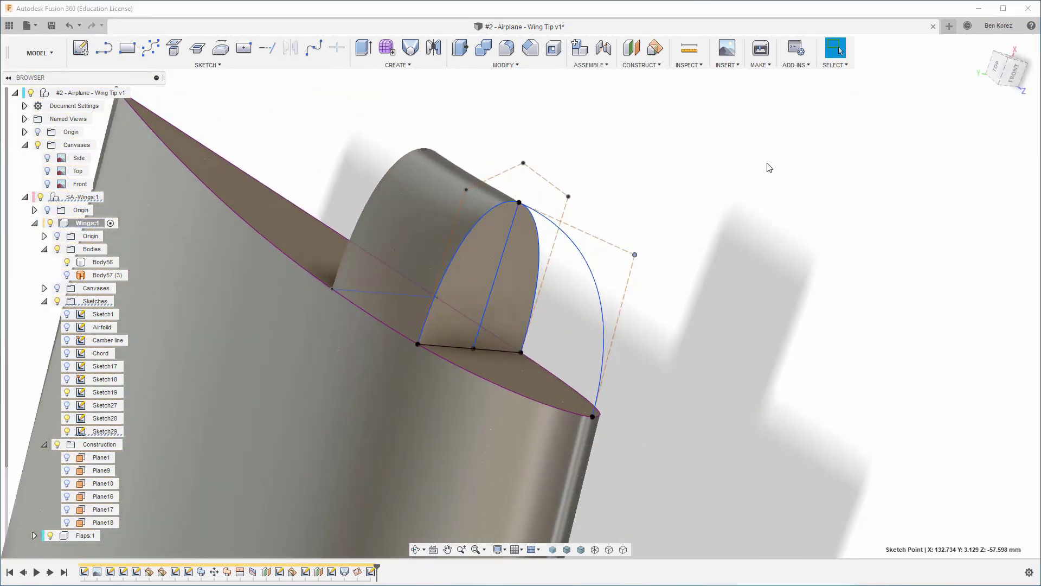
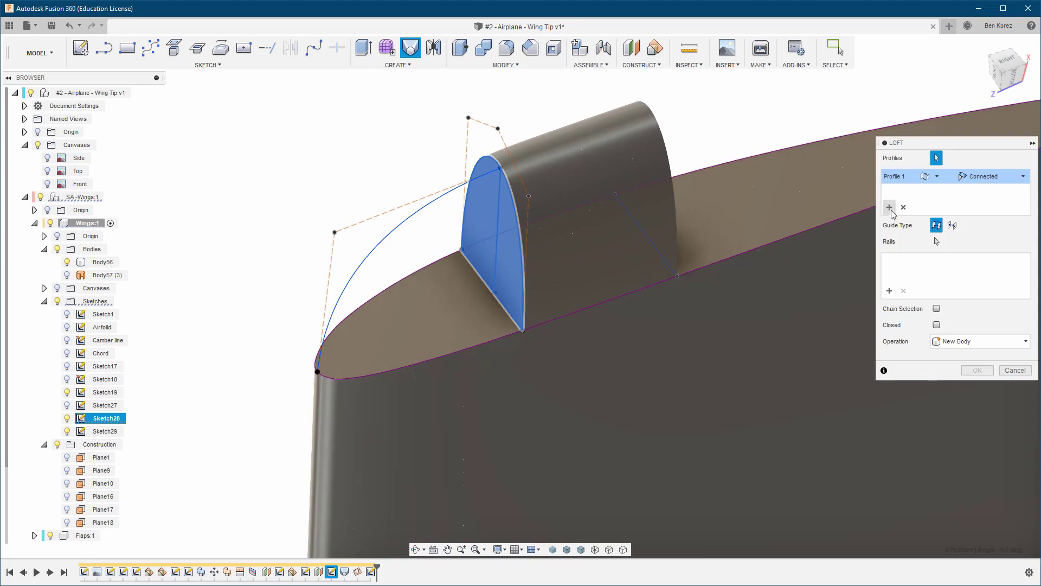
{"action": "left_click", "coordinate": [889, 208]}
{"action": "middle_click_drag", "start_coordinate": [837, 225], "coordinate": [830, 233], "text": "shift"}
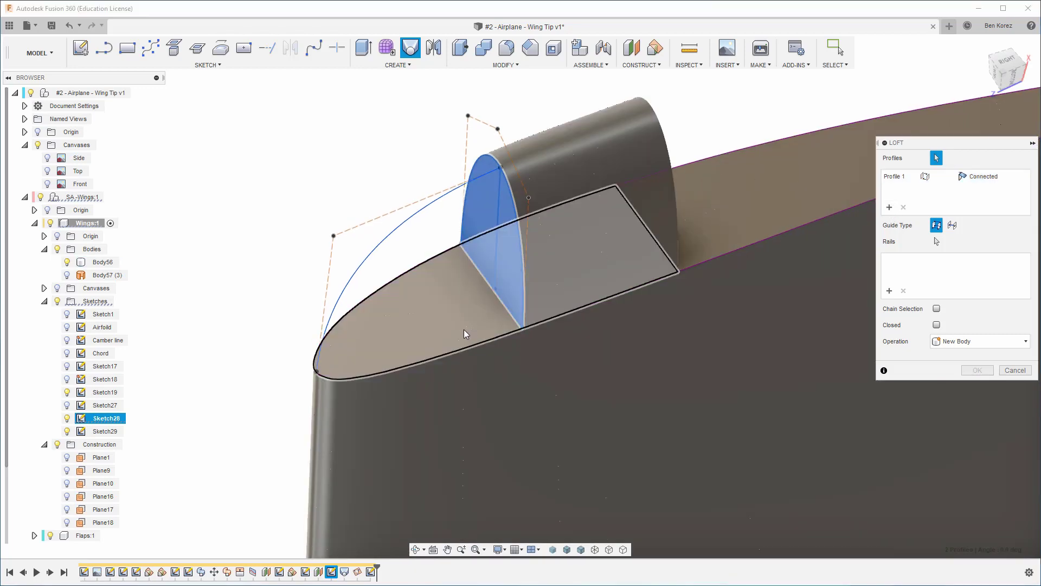
{"action": "left_click", "coordinate": [1015, 371]}
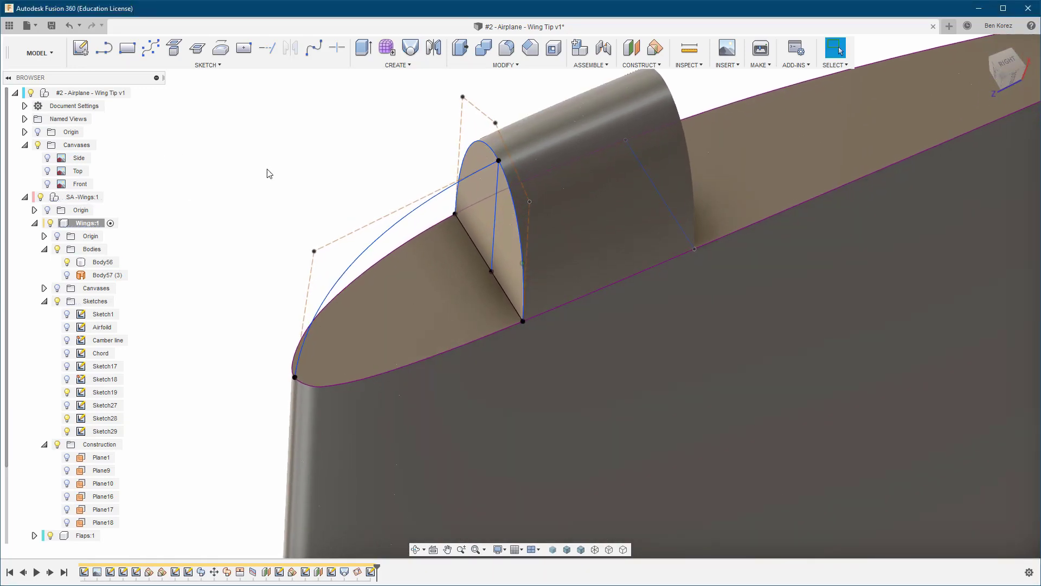
Start a sketch on the flat wing end in front of the loft and project the Sketch28 profile's straight base line into it
{"action": "left_click", "coordinate": [81, 49]}
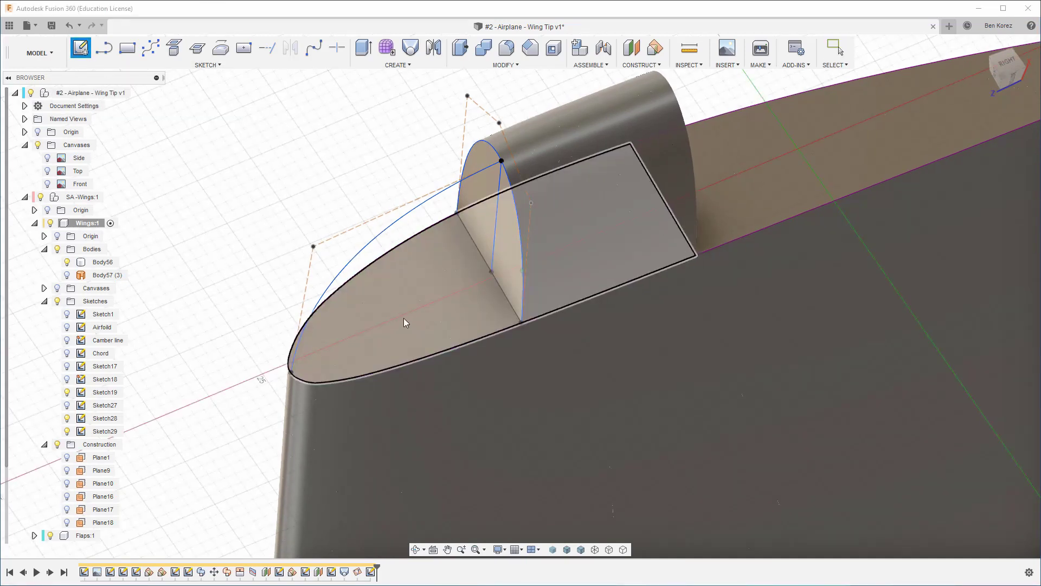
{"action": "left_click", "coordinate": [400, 318]}
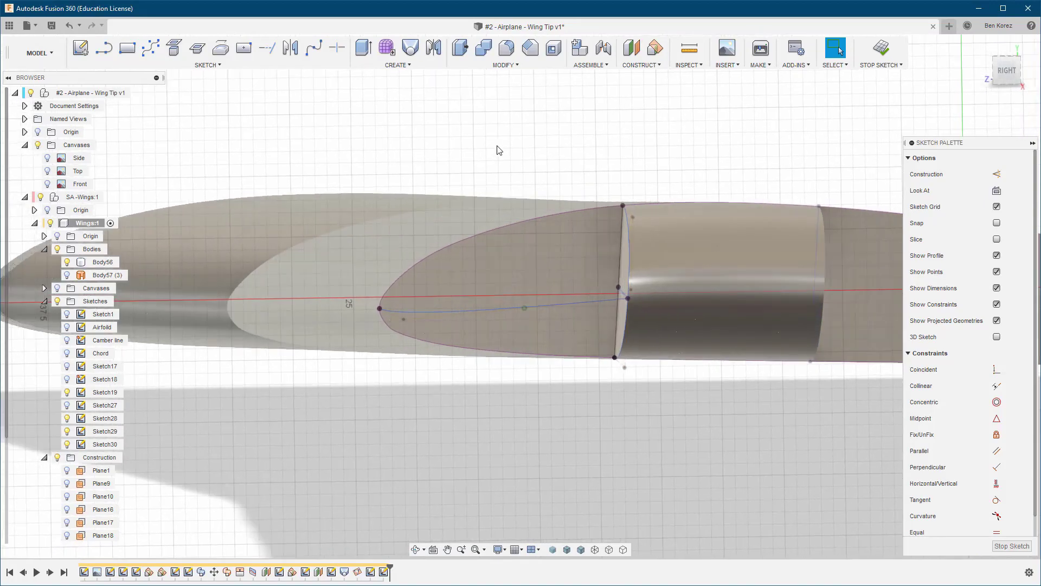
{"action": "key", "text": "p"}
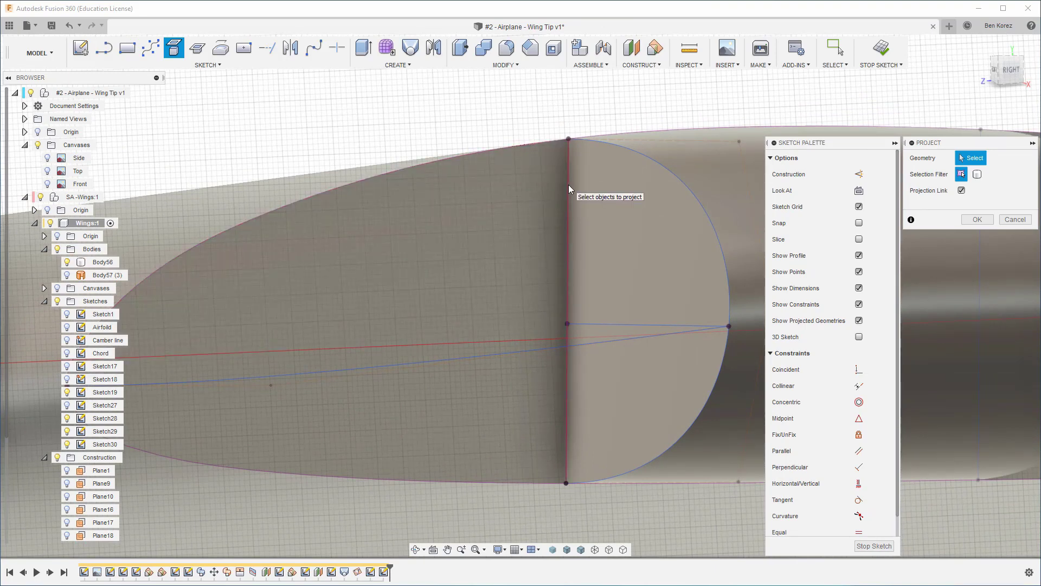
{"action": "left_click", "coordinate": [568, 184]}
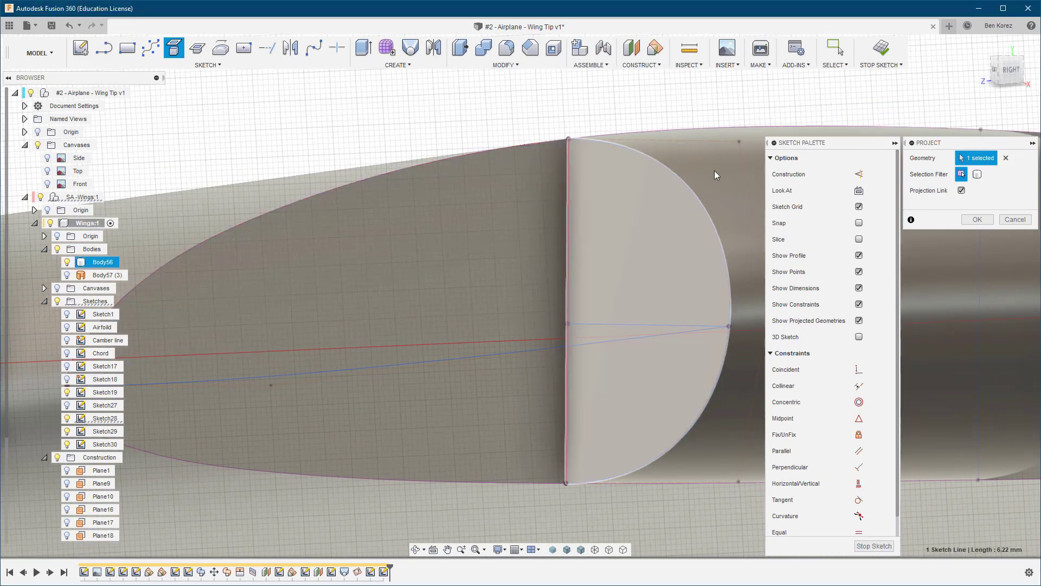
{"action": "left_click", "coordinate": [976, 221]}
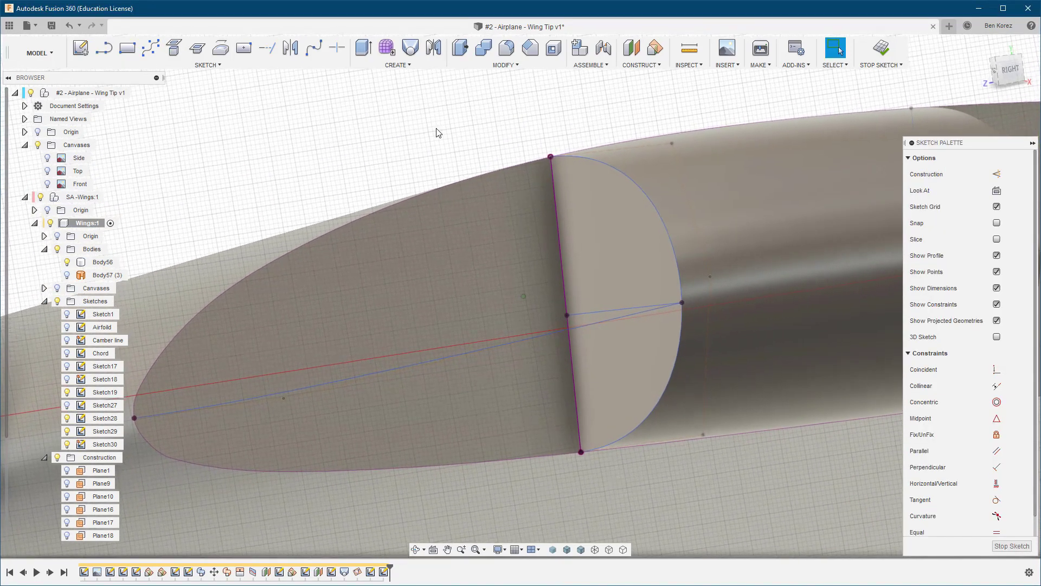
Project the airfoil's upper and lower curves into the sketch with Projection Link turned off
{"action": "key", "text": "p"}
{"action": "middle_click_drag", "start_coordinate": [438, 133], "coordinate": [485, 156], "text": "shift"}
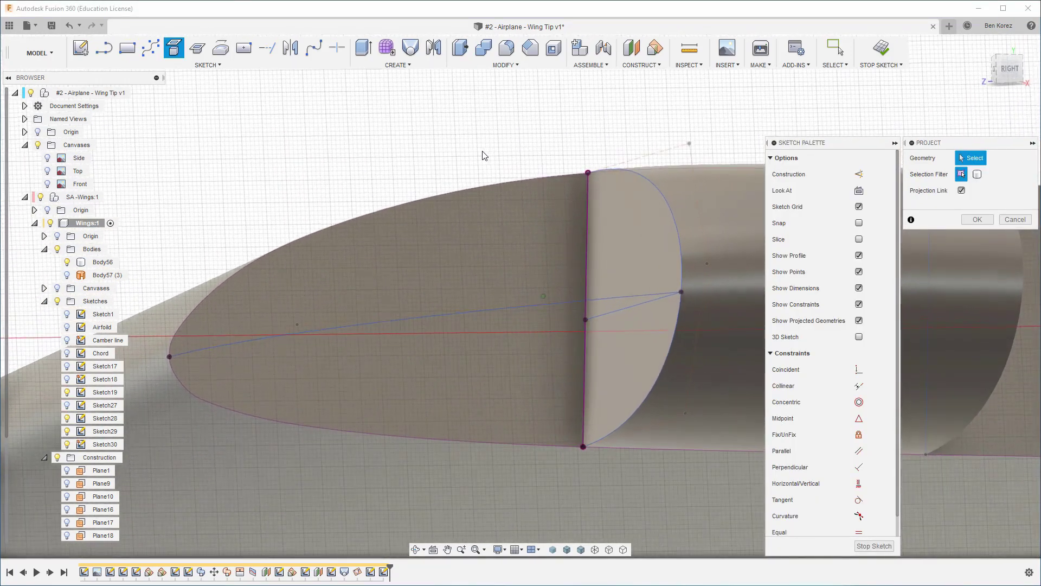
{"action": "left_click", "coordinate": [510, 181]}
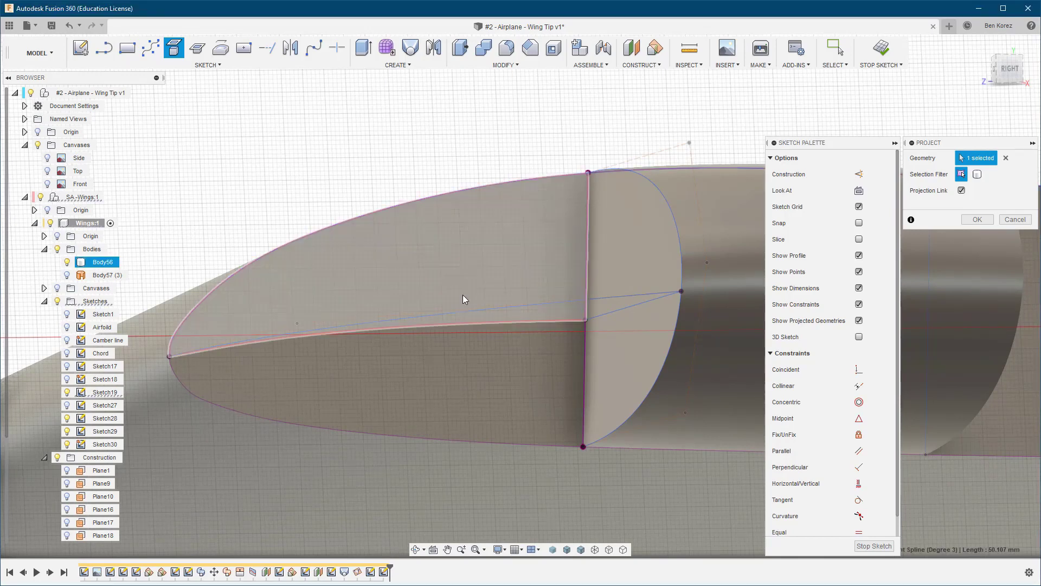
{"action": "left_click", "coordinate": [463, 441]}
{"action": "left_click", "coordinate": [961, 190]}
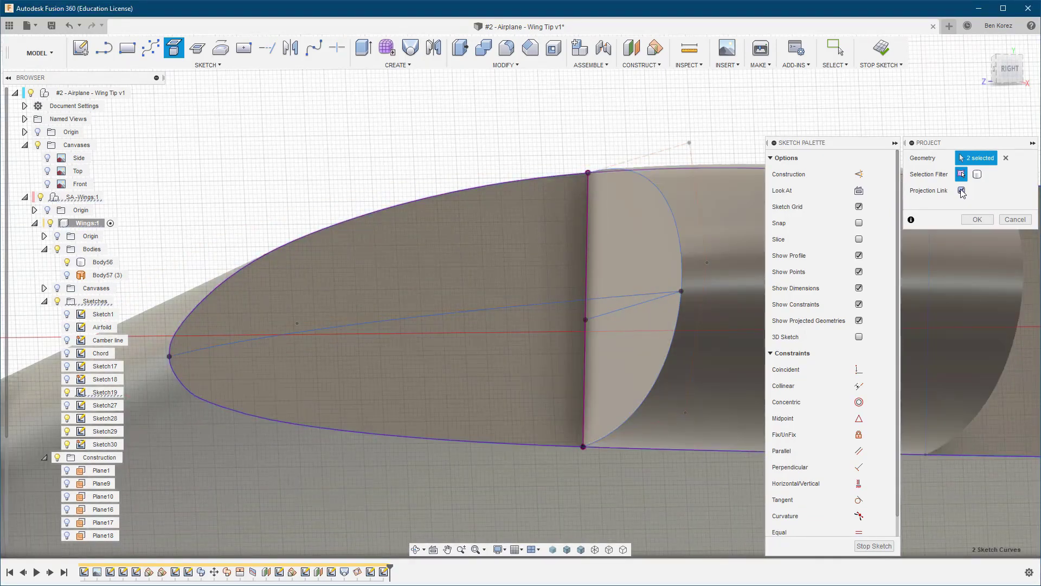
{"action": "left_click", "coordinate": [977, 220]}
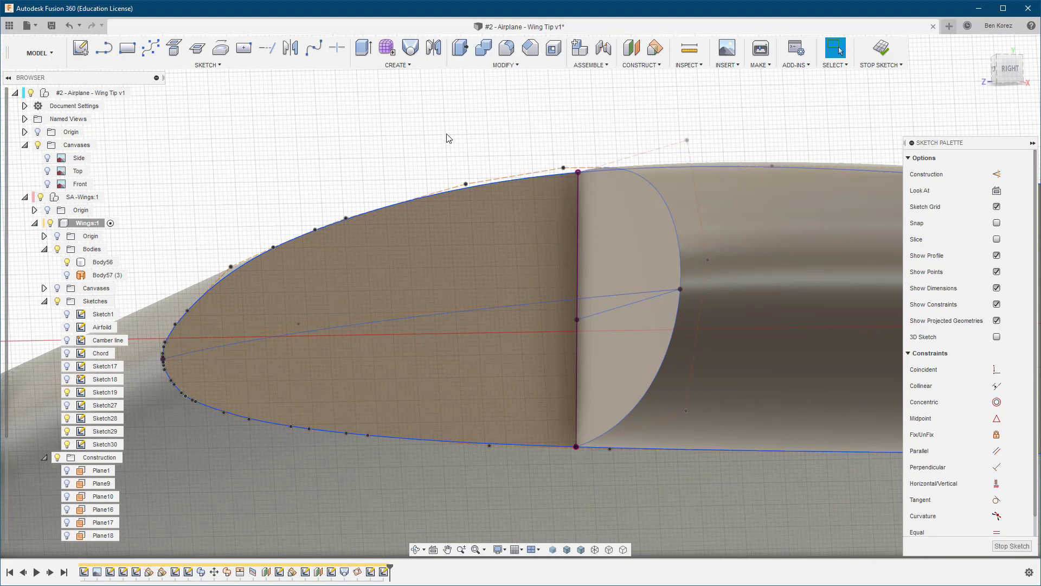
{"action": "key", "text": "p"}
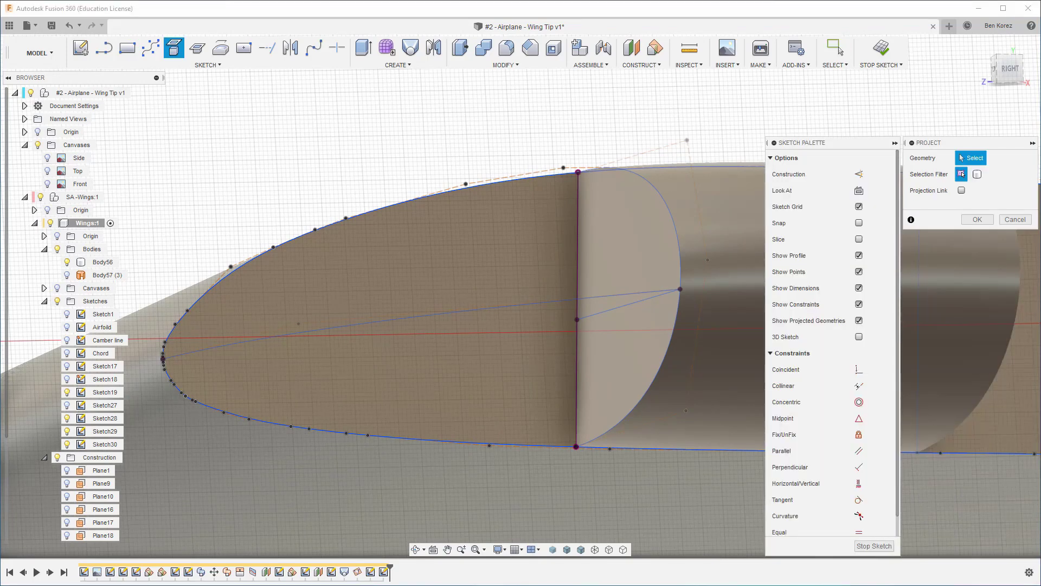
{"action": "left_click", "coordinate": [1016, 219]}
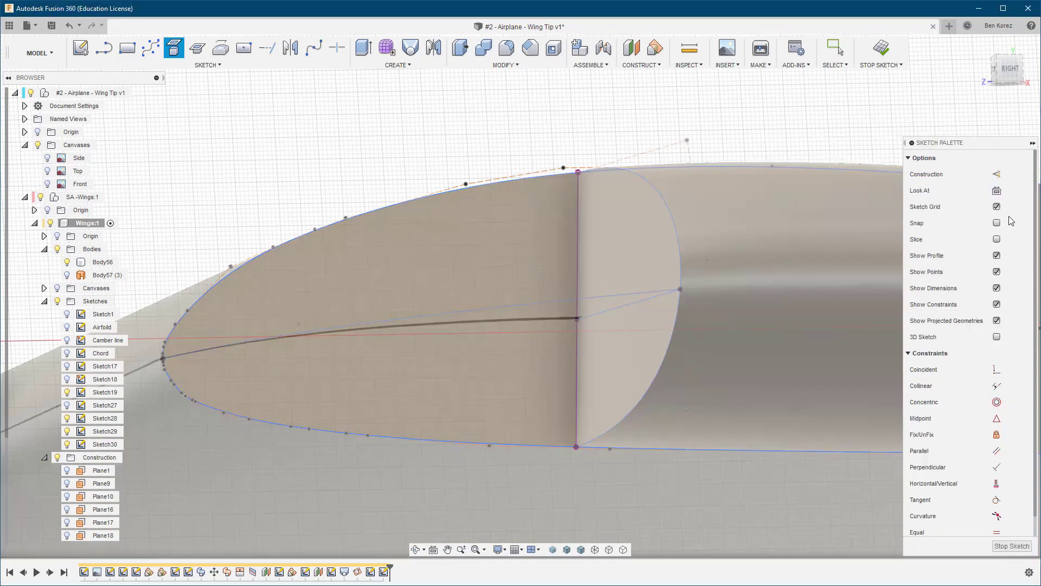
Trim away the parts of the projected upper and lower airfoil curves that extend behind the straight base line
{"action": "scroll", "coordinate": [564, 126], "scroll_direction": "up", "scroll_amount": 3}
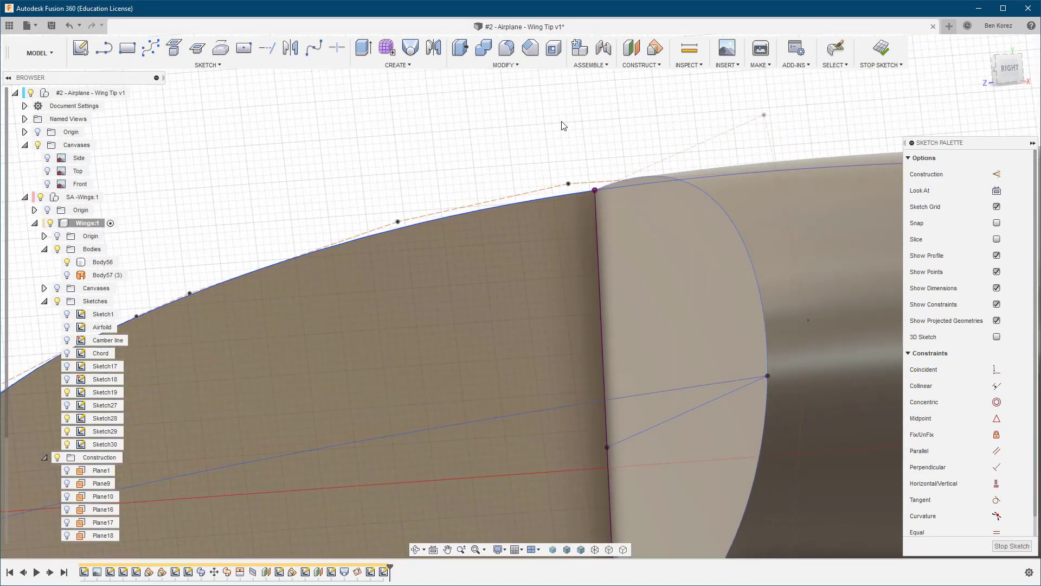
{"action": "left_click", "coordinate": [621, 189]}
{"action": "scroll", "coordinate": [536, 131], "scroll_direction": "down", "scroll_amount": 5}
{"action": "scroll", "coordinate": [604, 344], "scroll_direction": "up", "scroll_amount": 2}
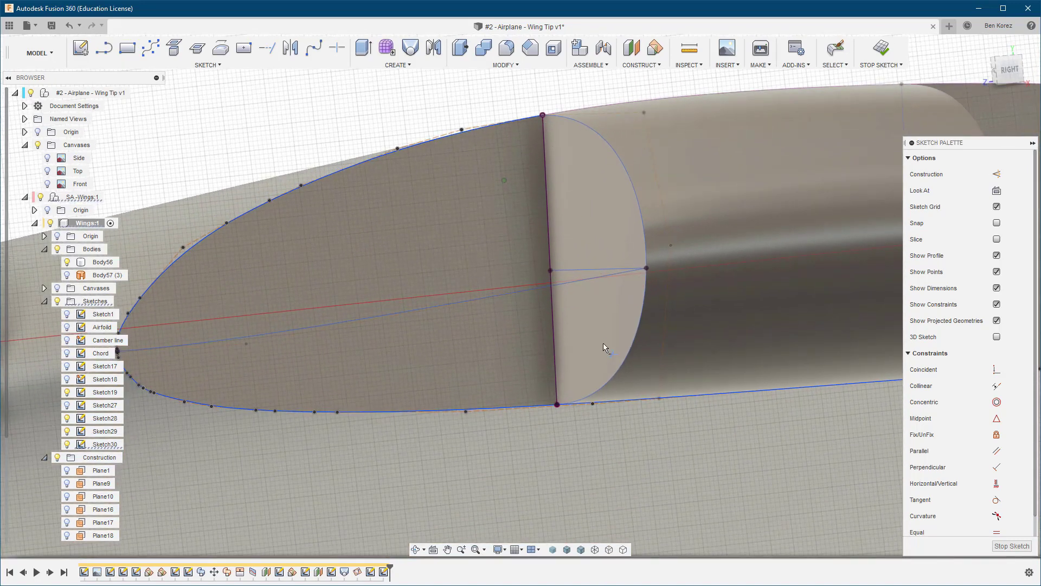
{"action": "left_click", "coordinate": [610, 405]}
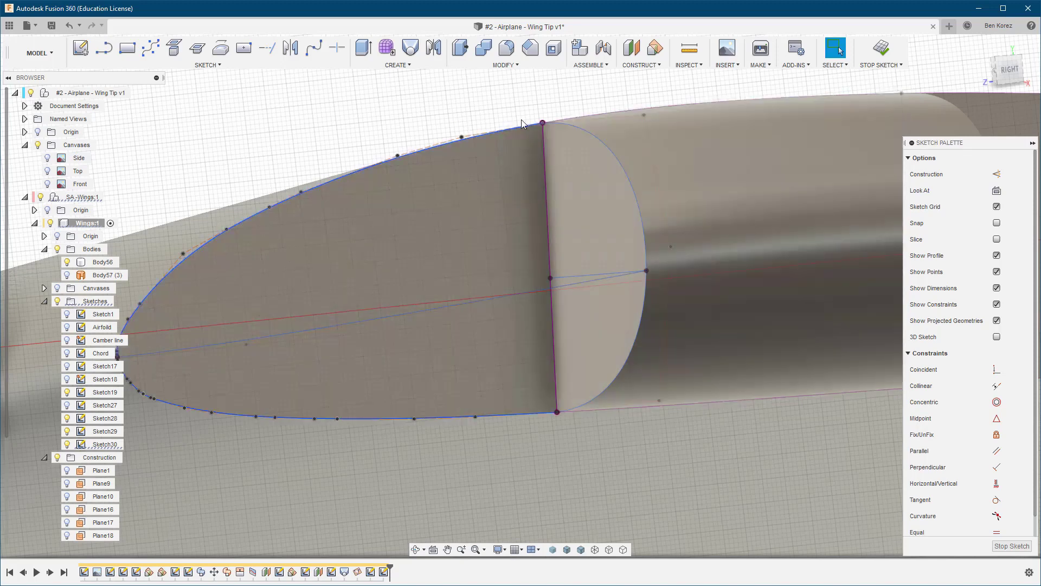
Make the trimmed upper airfoil curve's end coincident with the base line's upper endpoint
{"action": "scroll", "coordinate": [537, 122], "scroll_direction": "up", "scroll_amount": 3}
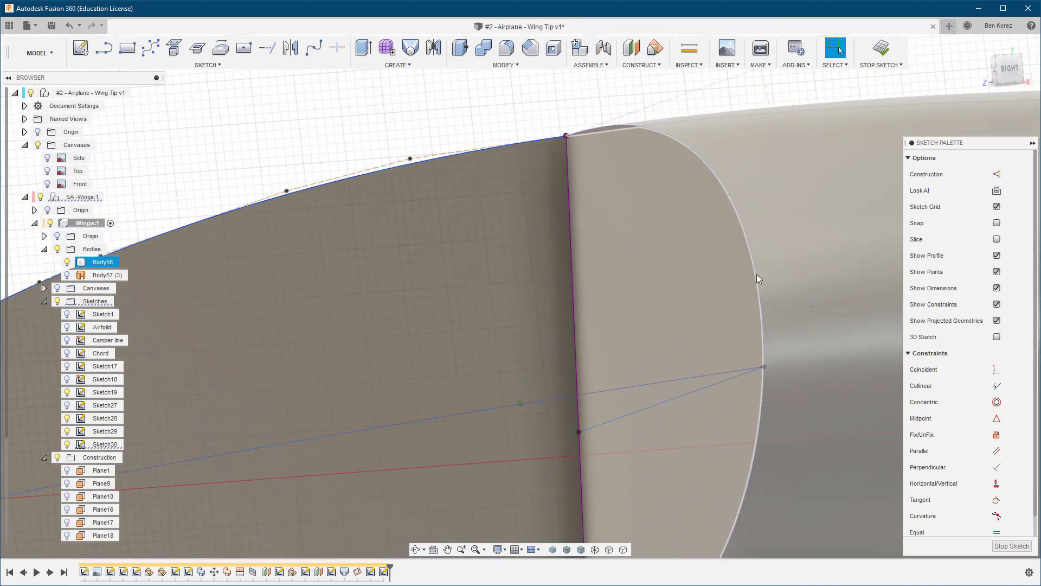
{"action": "scroll", "coordinate": [571, 135], "scroll_direction": "up", "scroll_amount": 5}
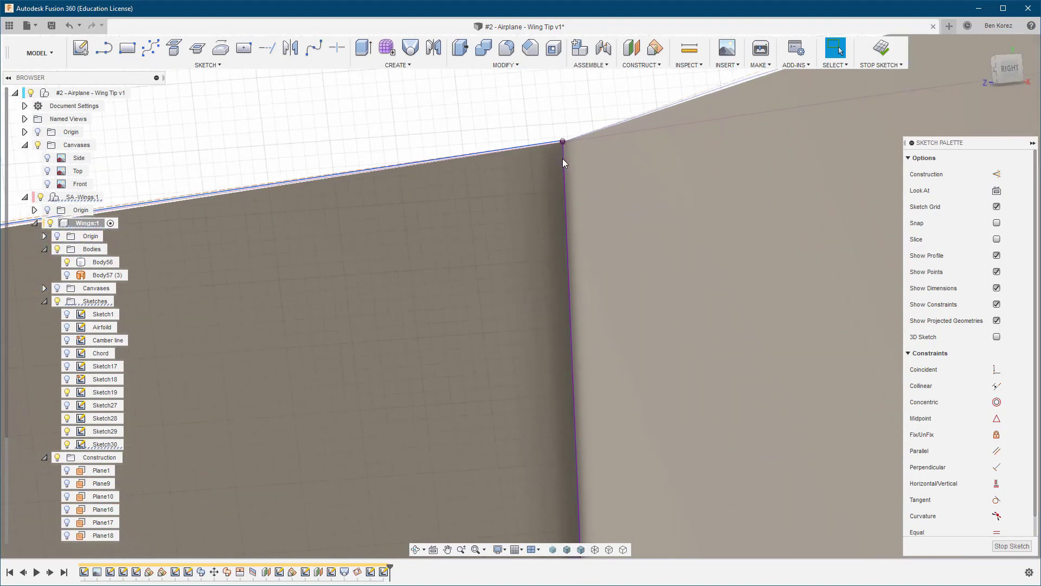
{"action": "scroll", "coordinate": [563, 126], "scroll_direction": "up", "scroll_amount": 2}
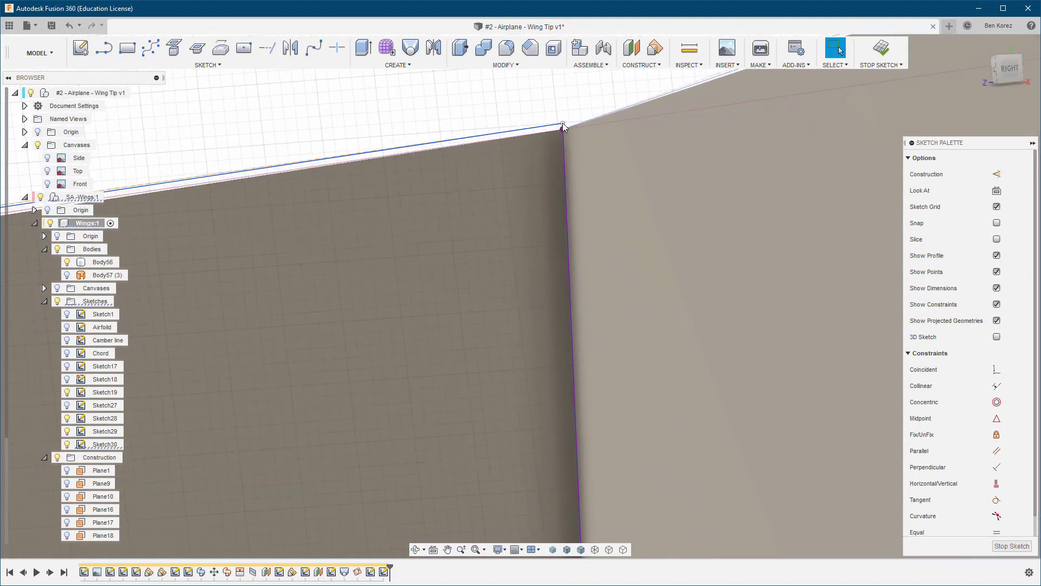
{"action": "left_click", "coordinate": [997, 370]}
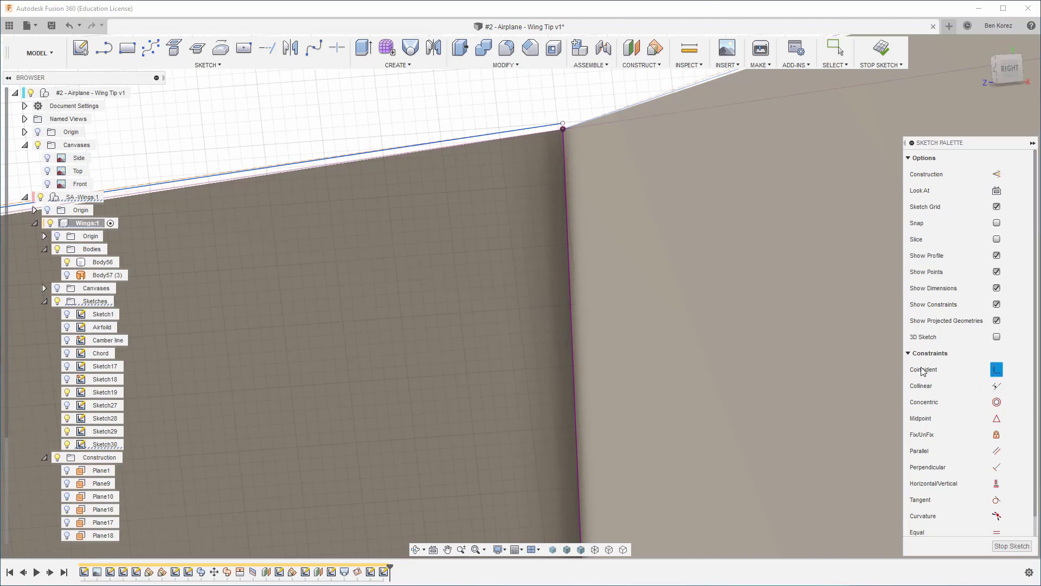
{"action": "left_click", "coordinate": [563, 126]}
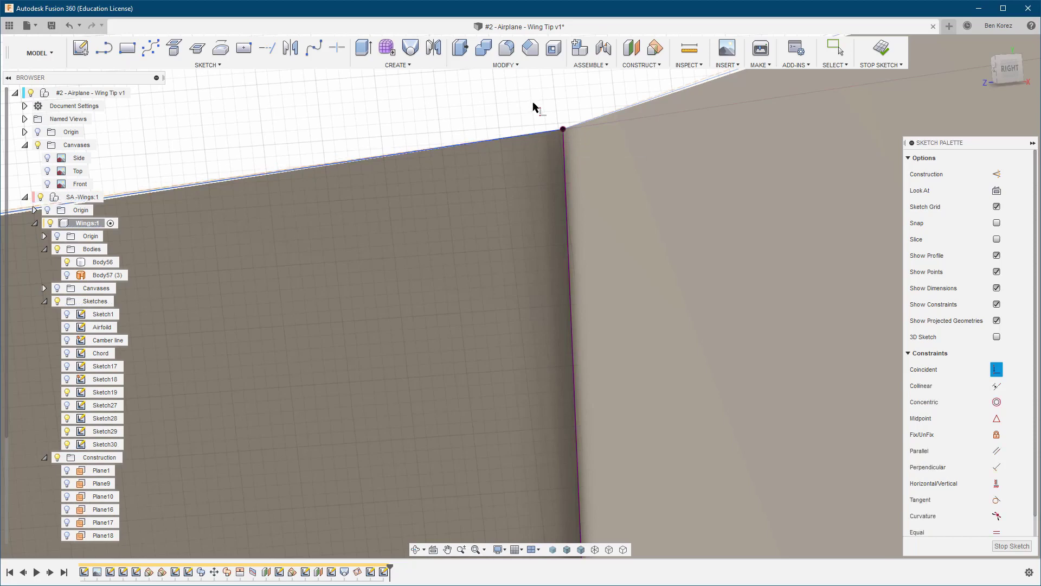
Make the lower airfoil curve's end coincident with the base line's lower endpoint and finish the sketch
{"action": "scroll", "coordinate": [547, 108], "scroll_direction": "down", "scroll_amount": 5}
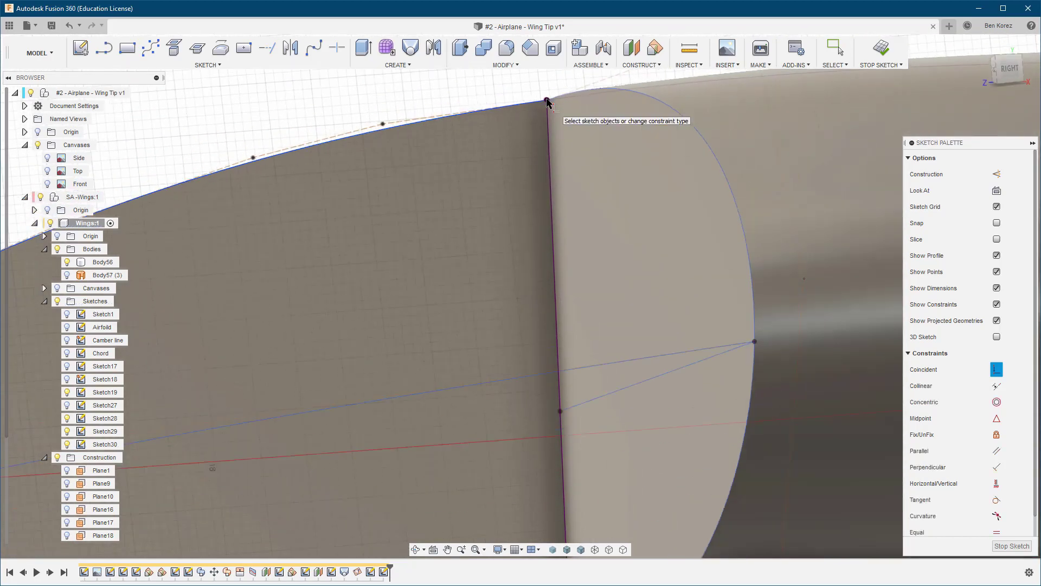
{"action": "scroll", "coordinate": [543, 400], "scroll_direction": "up", "scroll_amount": 8}
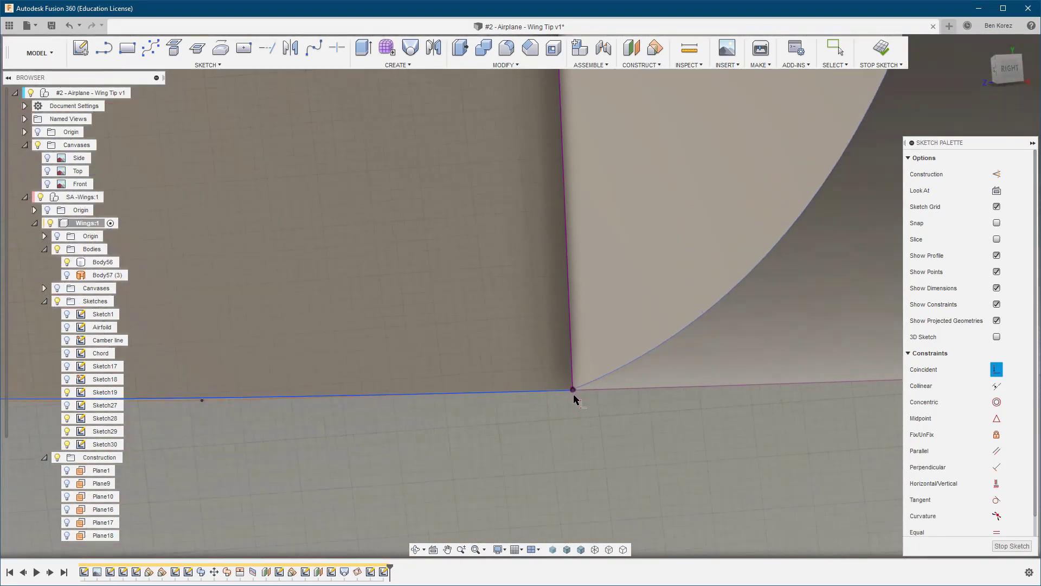
{"action": "scroll", "coordinate": [572, 363], "scroll_direction": "up", "scroll_amount": 1}
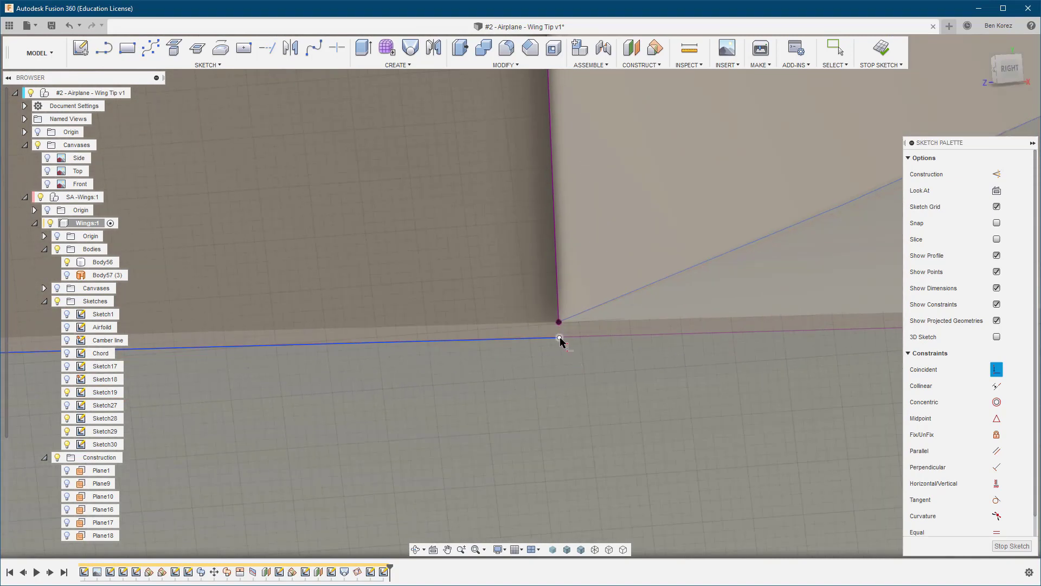
{"action": "left_click", "coordinate": [559, 338]}
{"action": "left_click", "coordinate": [559, 322]}
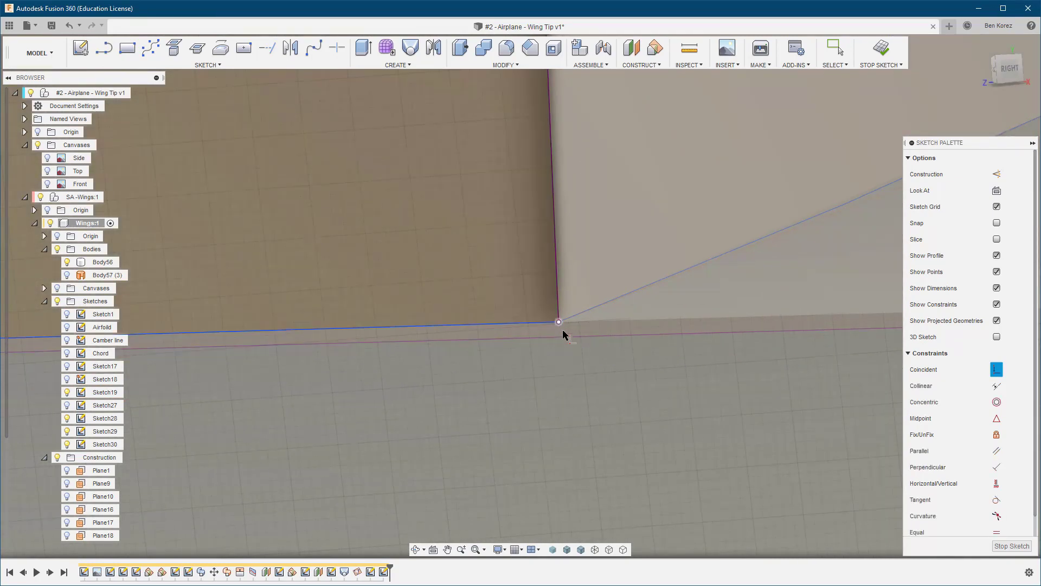
{"action": "scroll", "coordinate": [720, 314], "scroll_direction": "up", "scroll_amount": 4}
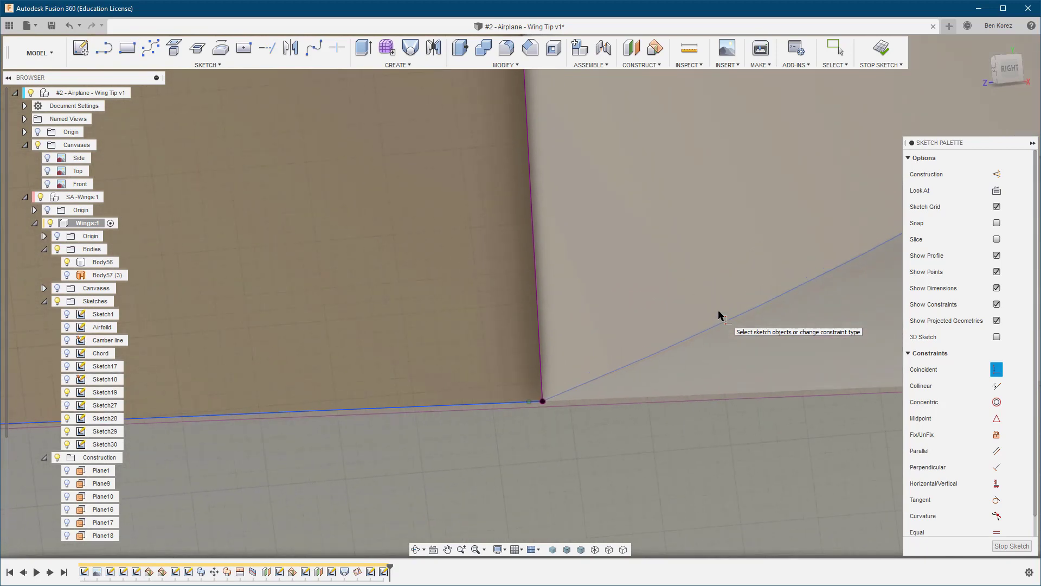
{"action": "scroll", "coordinate": [597, 431], "scroll_direction": "down", "scroll_amount": 5}
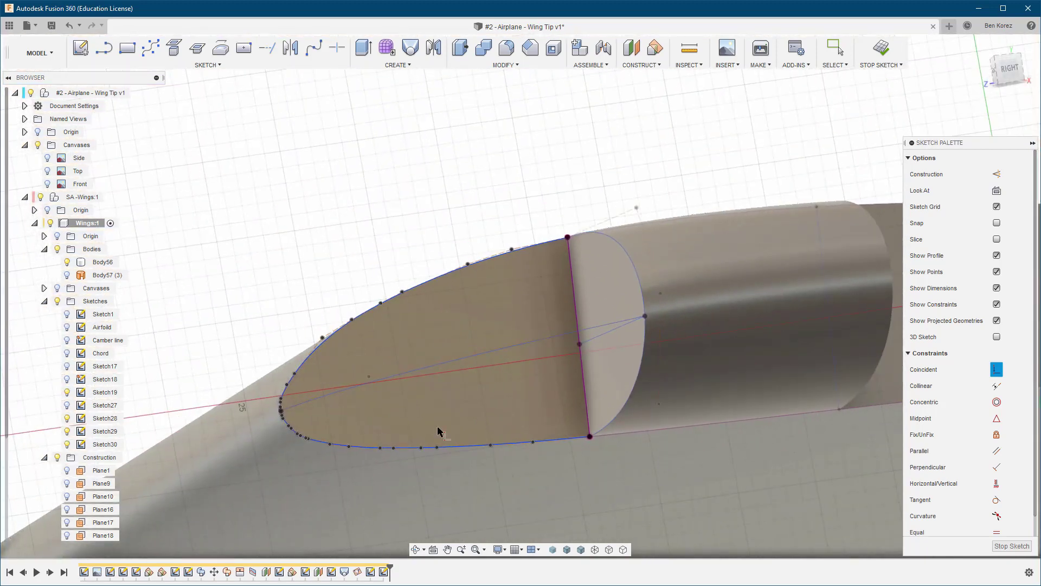
{"action": "left_click", "coordinate": [883, 49]}
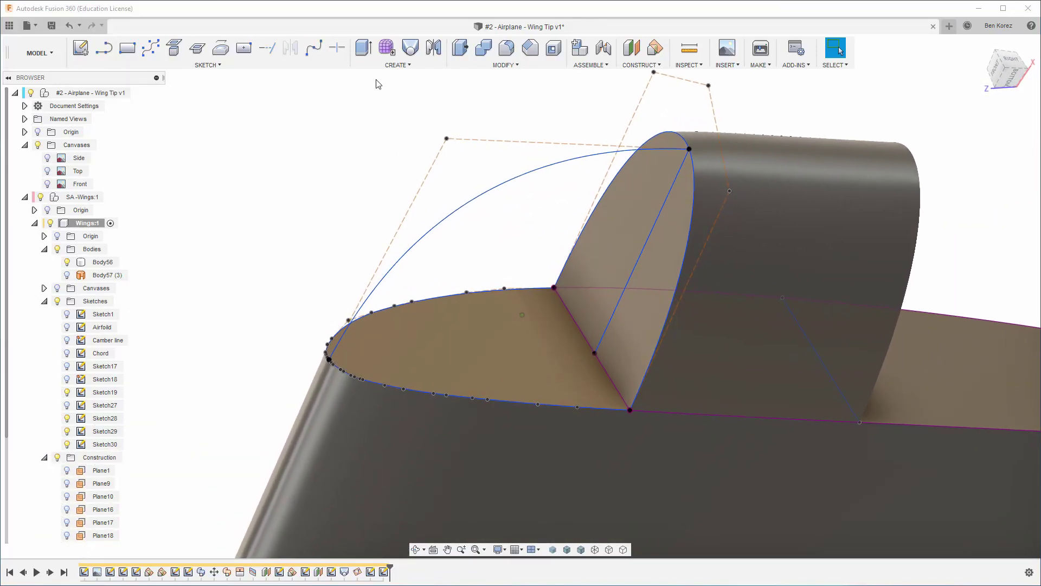
Set up a loft from both halves of the Sketch28 profile to the closed front airfoil profile in Sketch30, ready for a guide rail
{"action": "left_click", "coordinate": [411, 50]}
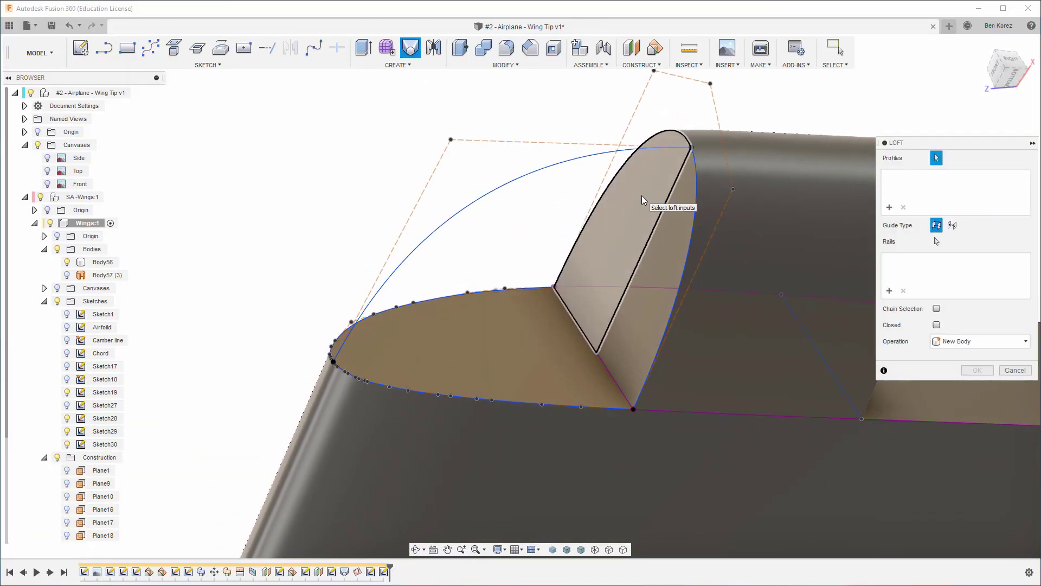
{"action": "left_click", "coordinate": [671, 238]}
{"action": "left_click", "coordinate": [676, 247], "text": "ctrl"}
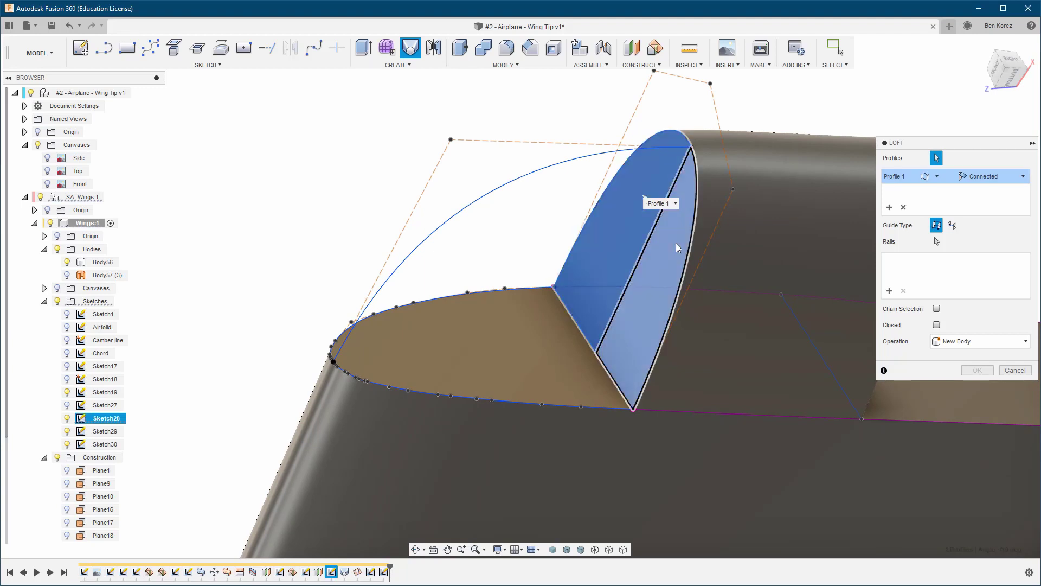
{"action": "left_click", "coordinate": [890, 209]}
{"action": "left_click", "coordinate": [434, 365]}
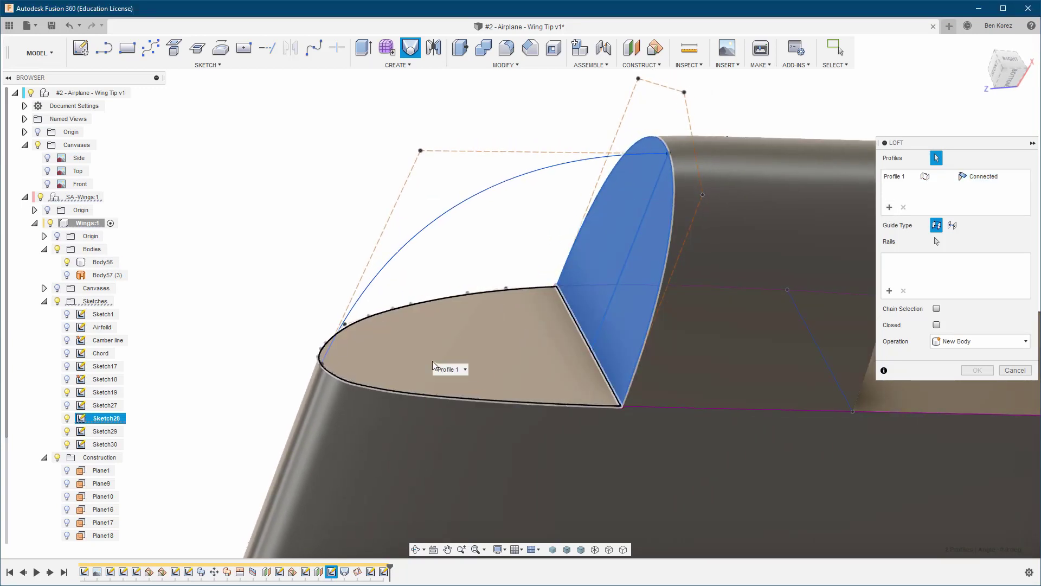
{"action": "left_click", "coordinate": [434, 365]}
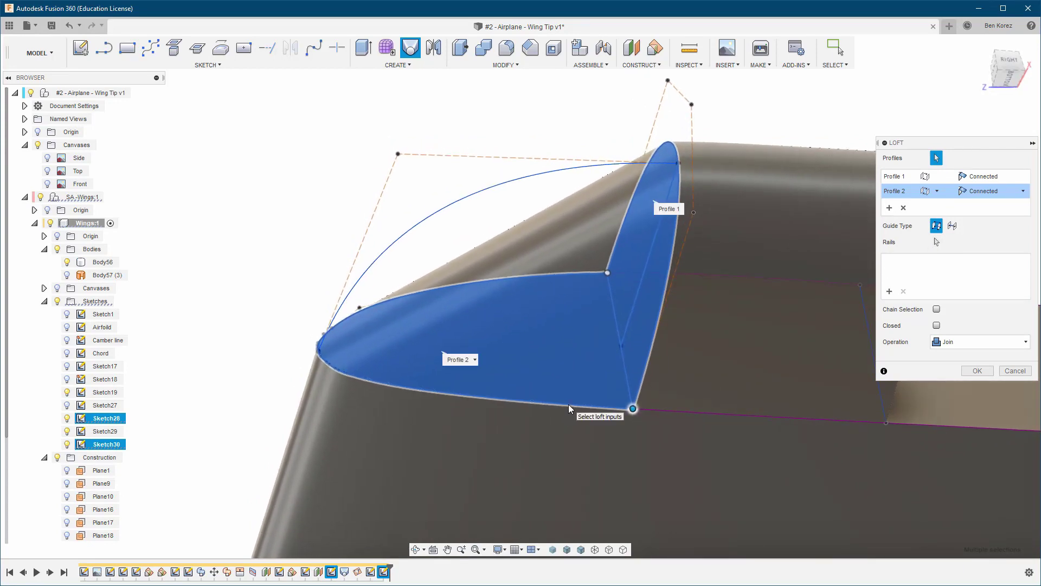
{"action": "middle_click_drag", "start_coordinate": [526, 374], "coordinate": [414, 239], "text": "shift"}
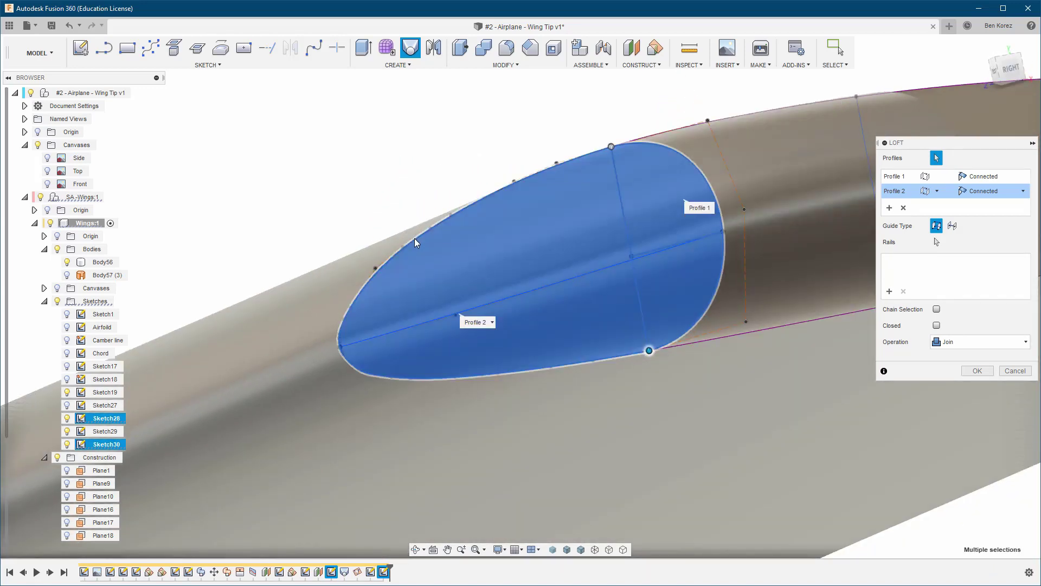
{"action": "middle_click_drag", "start_coordinate": [818, 197], "coordinate": [944, 245], "text": "shift"}
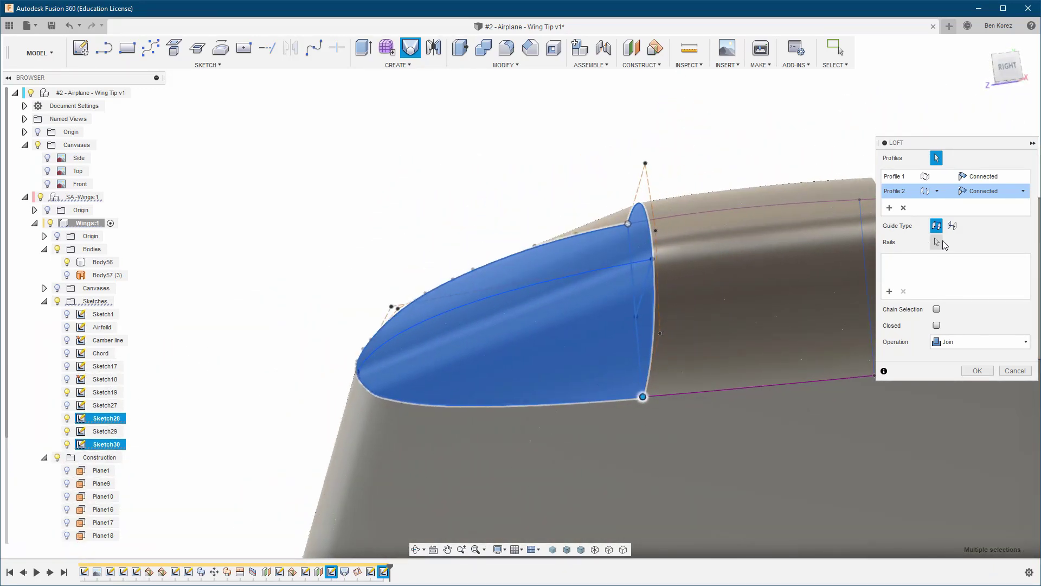
{"action": "left_click", "coordinate": [937, 243]}
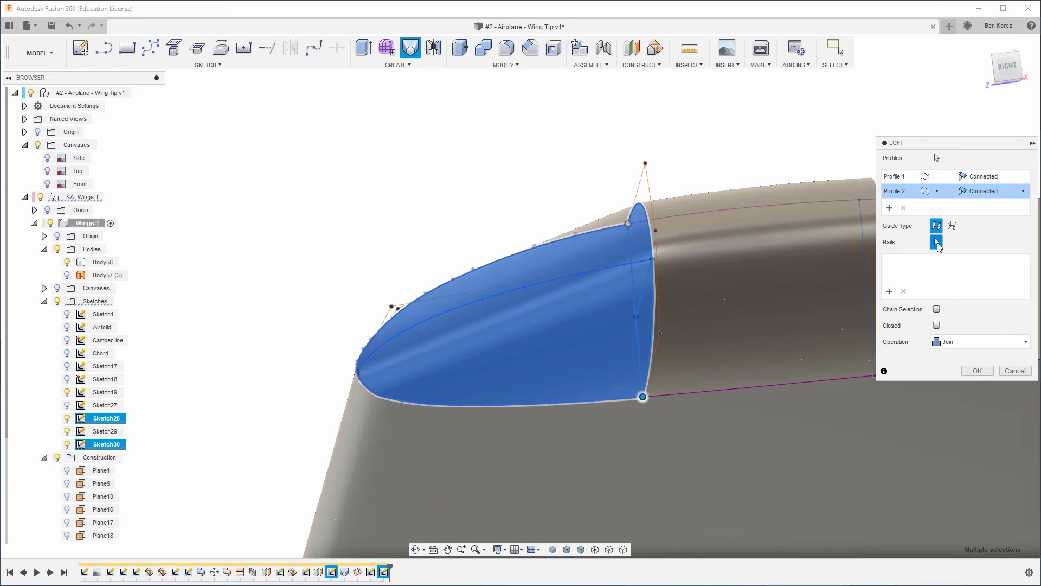
{"action": "left_click", "coordinate": [565, 402]}
{"action": "middle_click_drag", "start_coordinate": [565, 402], "coordinate": [491, 347], "text": "shift"}
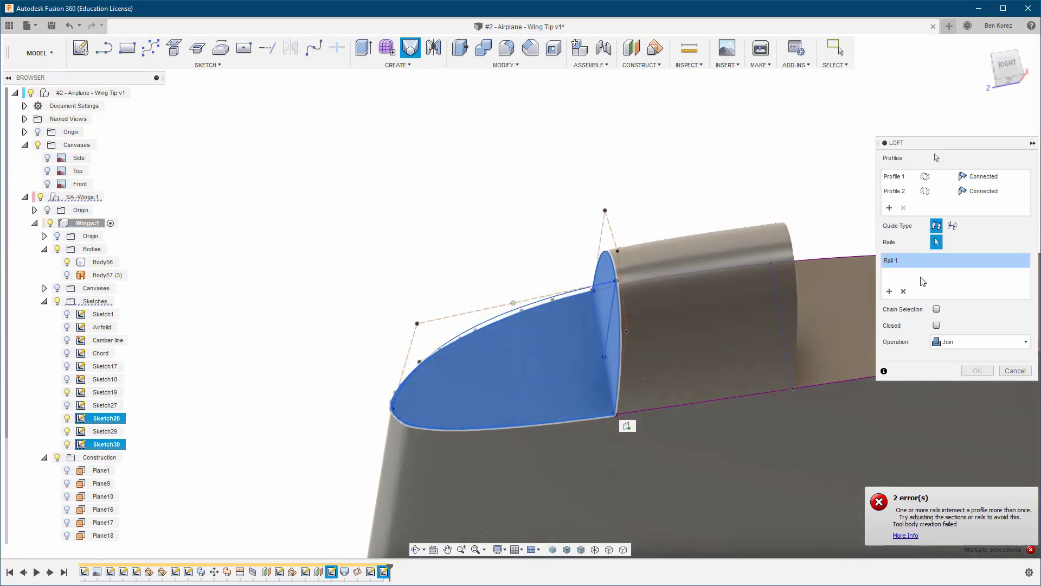
{"action": "left_click", "coordinate": [904, 293]}
Use the leading edge control point spline as the loft's rail and create the loft with the Join operation
{"action": "middle_click_drag", "start_coordinate": [728, 270], "coordinate": [721, 244], "text": "shift"}
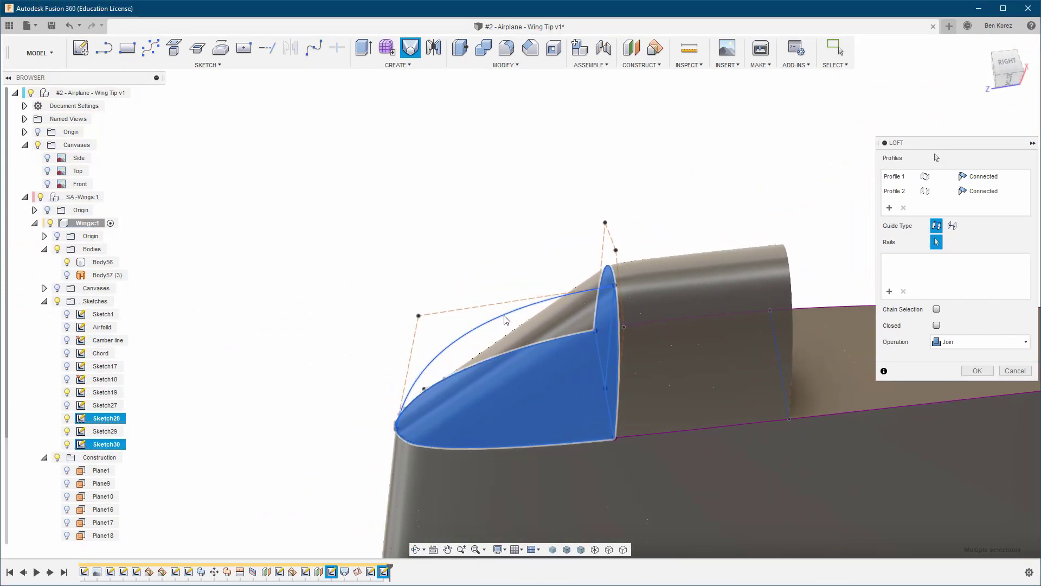
{"action": "left_click", "coordinate": [505, 319]}
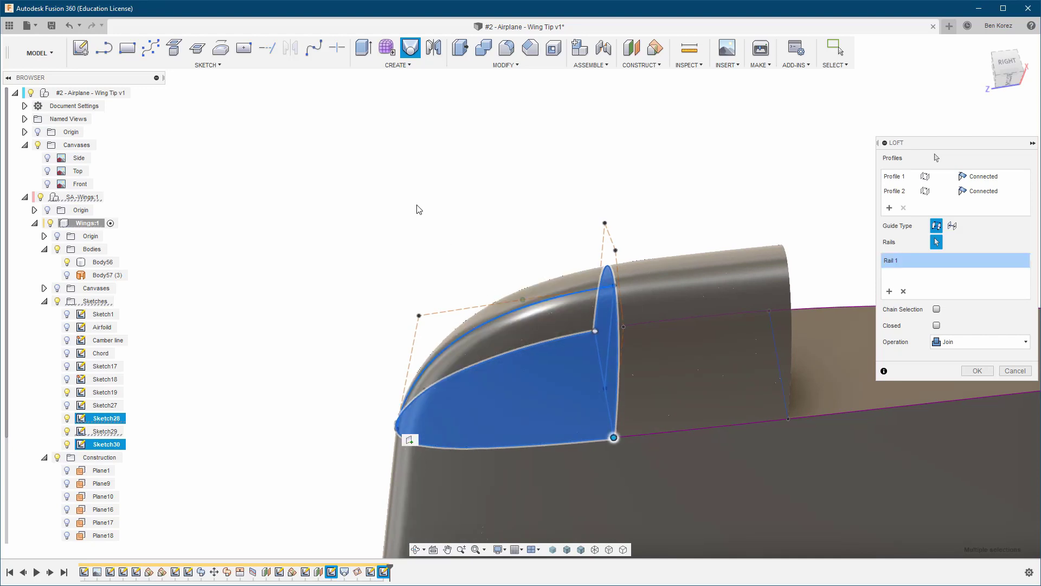
{"action": "middle_click_drag", "start_coordinate": [418, 207], "coordinate": [677, 263], "text": "shift"}
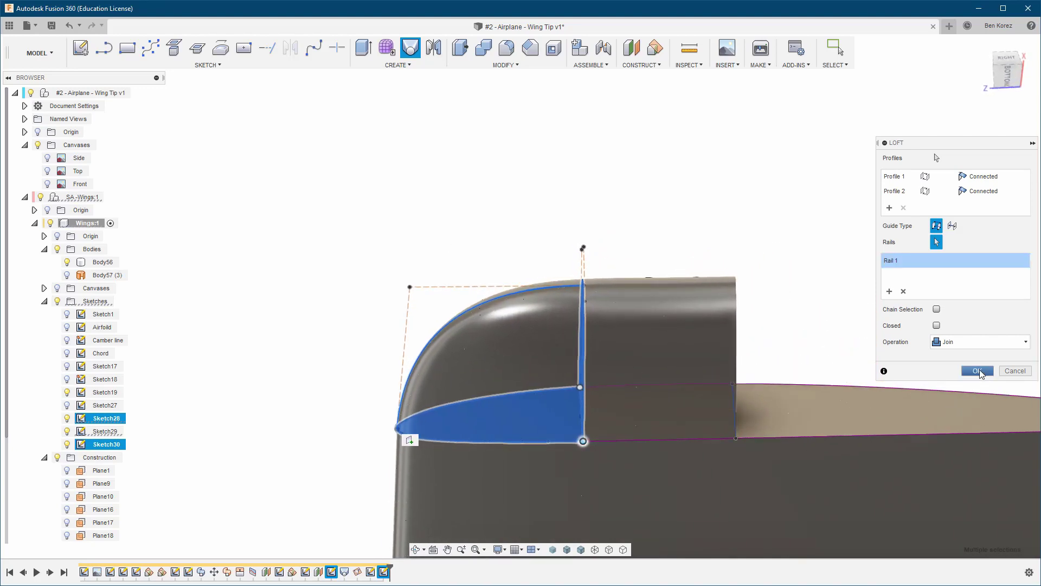
{"action": "left_click", "coordinate": [978, 371]}
Hide Sketch28 and Sketch19 to leave the finished wing tip body unobstructed
{"action": "middle_click_drag", "start_coordinate": [425, 223], "coordinate": [427, 224], "text": "shift"}
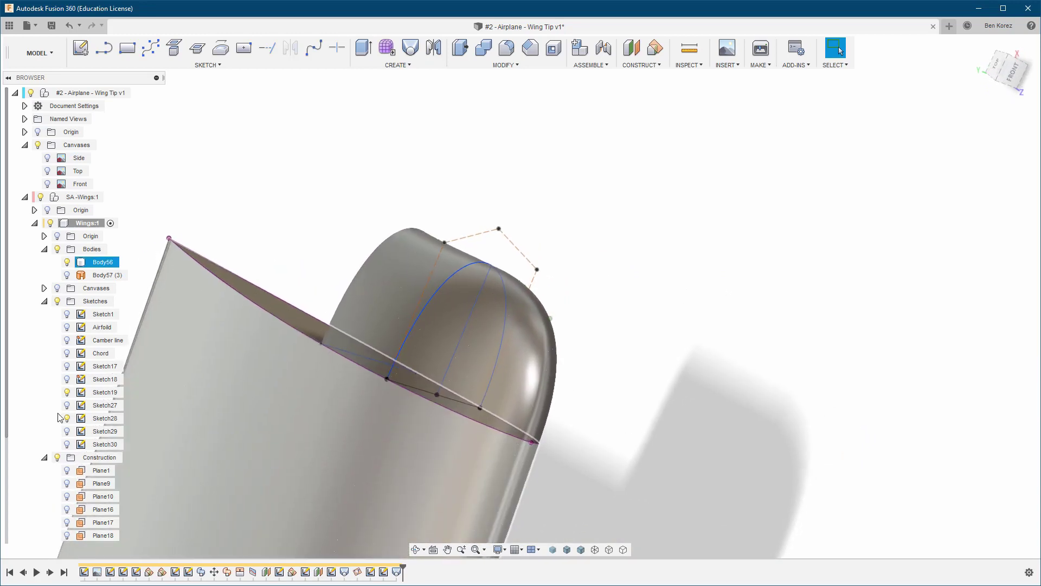
{"action": "left_click", "coordinate": [67, 418]}
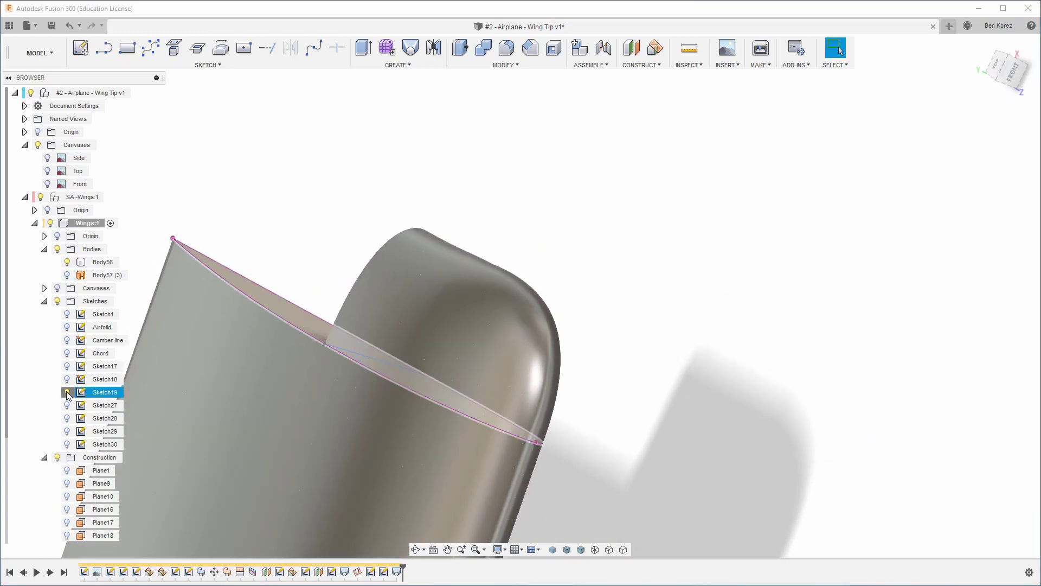
{"action": "left_click", "coordinate": [66, 392]}
{"action": "middle_click_drag", "start_coordinate": [682, 188], "coordinate": [266, 290], "text": "shift"}
{"action": "scroll", "coordinate": [685, 192], "scroll_direction": "up", "scroll_amount": 5}
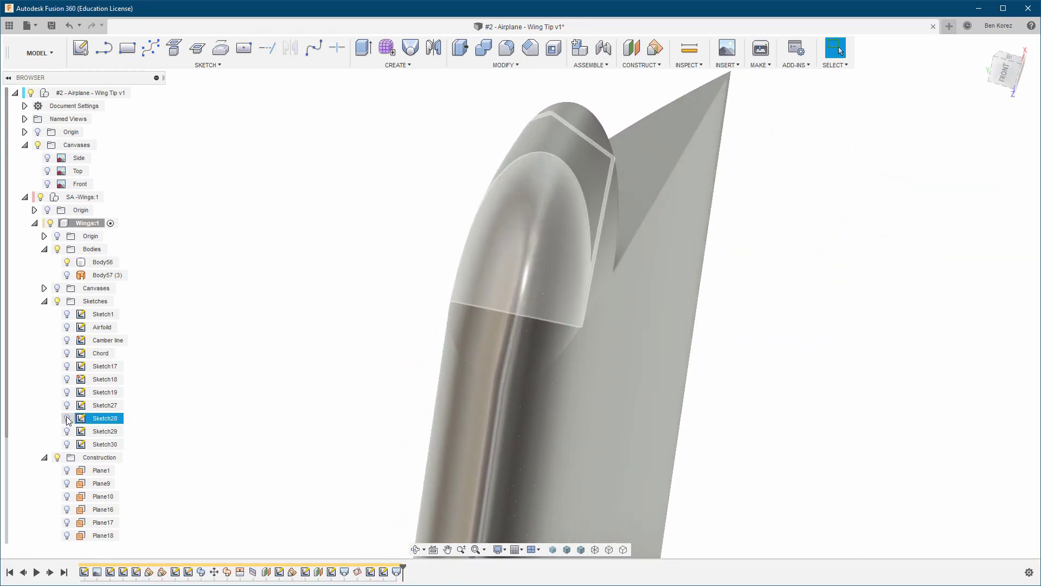
Show Sketch28 again and examine how the two lofts meet at its profile
{"action": "left_click", "coordinate": [67, 418]}
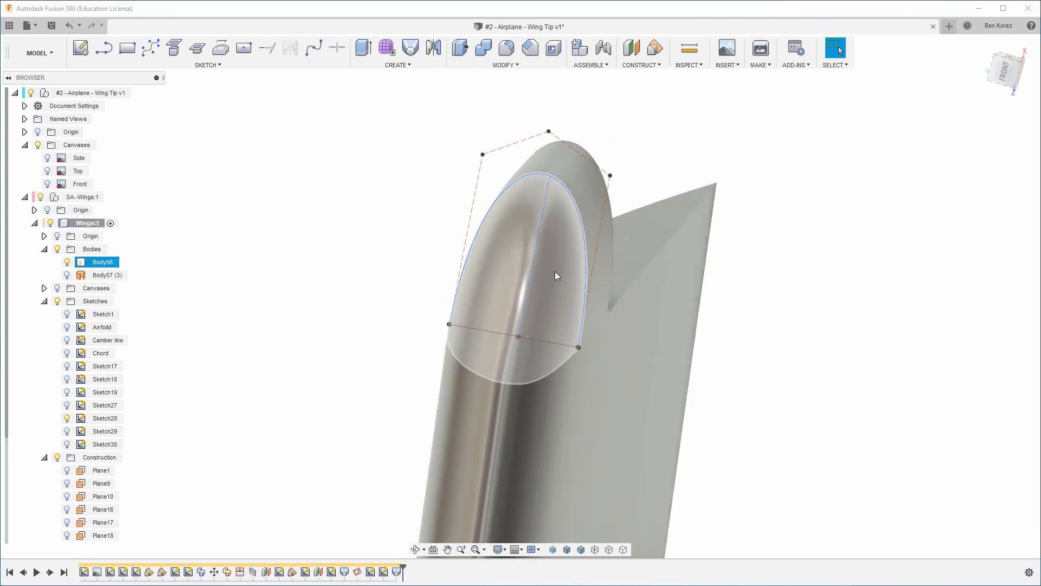
{"action": "middle_click_drag", "start_coordinate": [555, 275], "coordinate": [808, 187], "text": "shift"}
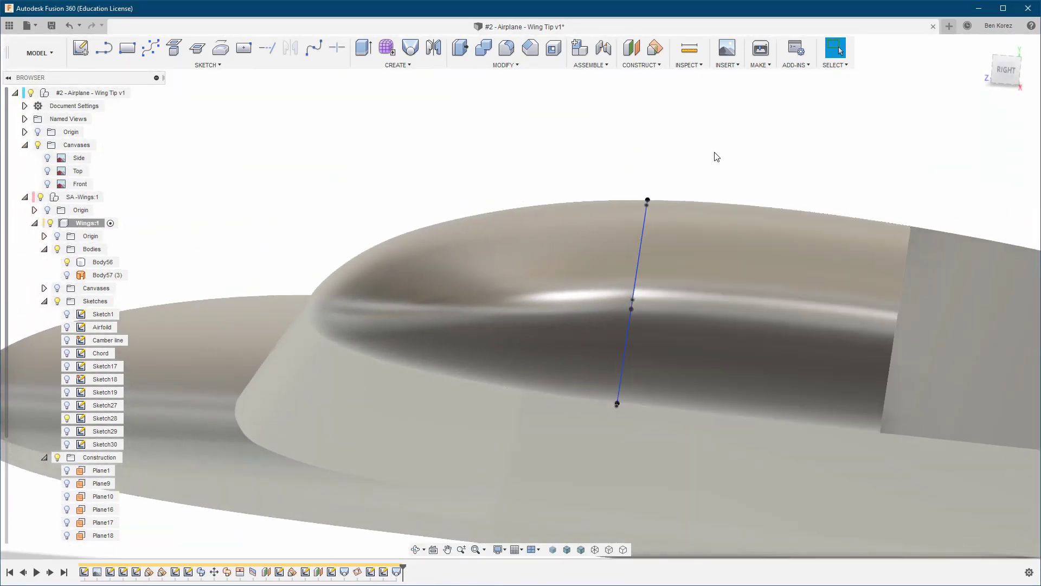
{"action": "left_click", "coordinate": [714, 157]}
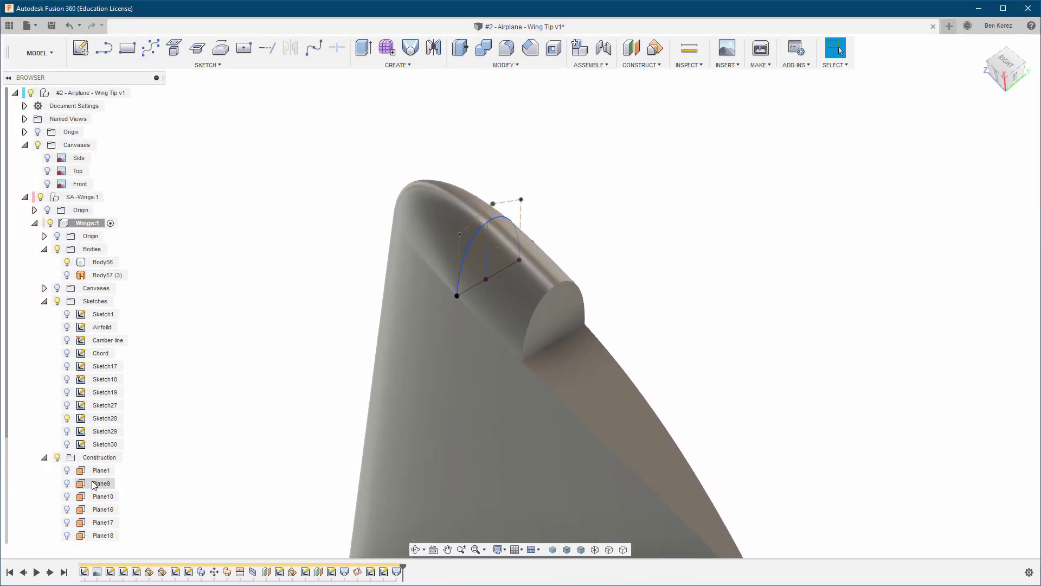
Hide Sketch28 and show Sketch27 and Plane16 at the rear end of the wing tip loft
{"action": "left_click", "coordinate": [69, 407]}
{"action": "left_click", "coordinate": [67, 407]}
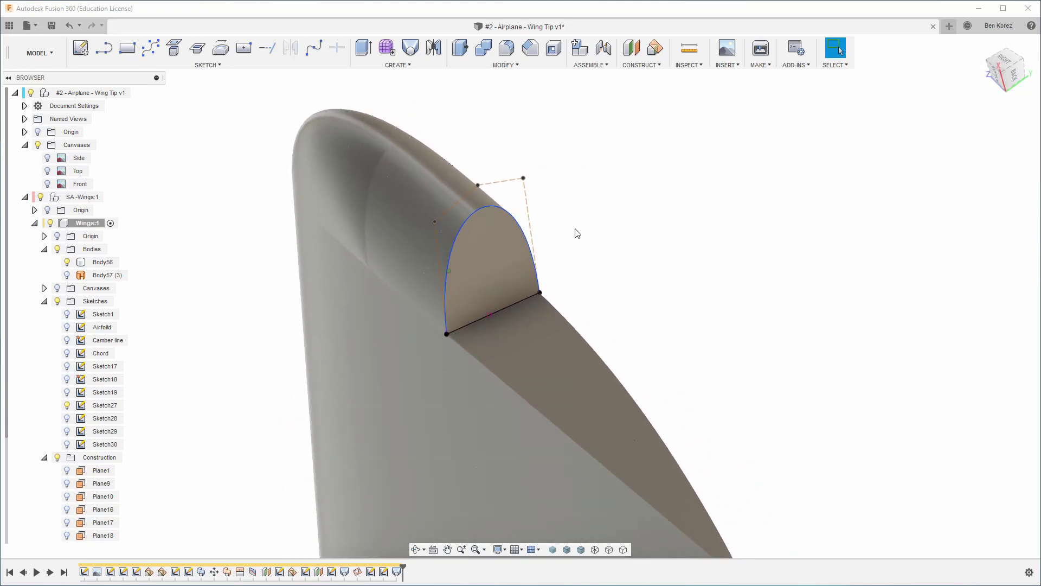
{"action": "left_click", "coordinate": [73, 510]}
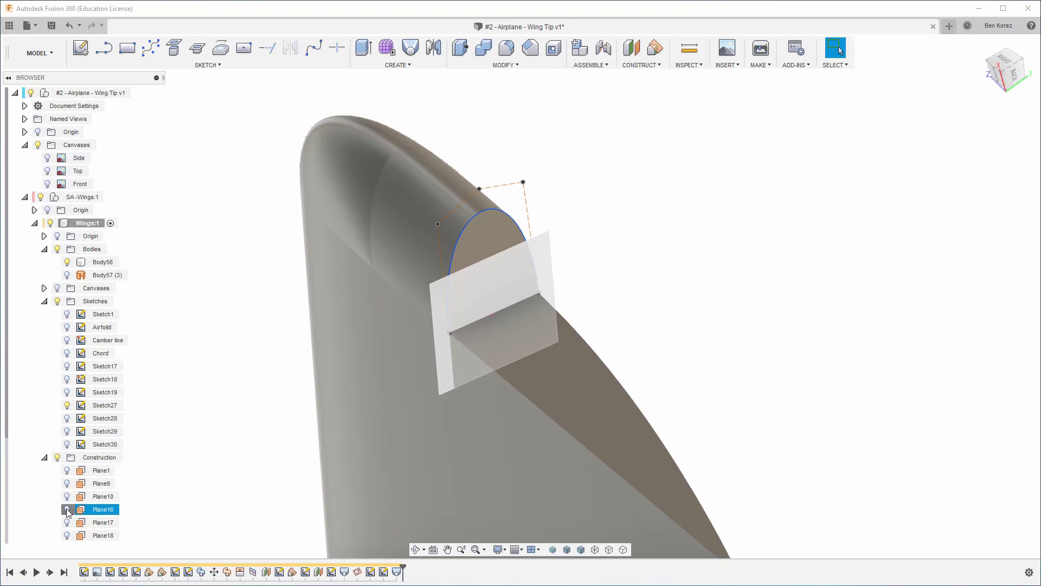
{"action": "left_click", "coordinate": [68, 510]}
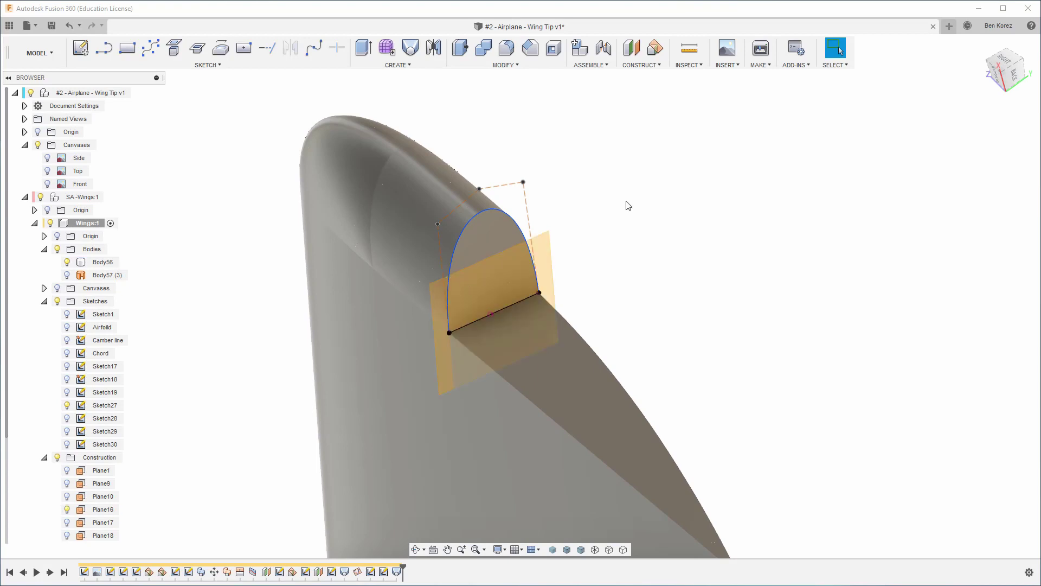
Create a construction plane offset -14 mm from Plane16 toward the rear of the wing
{"action": "left_click", "coordinate": [631, 50]}
{"action": "left_click", "coordinate": [496, 278]}
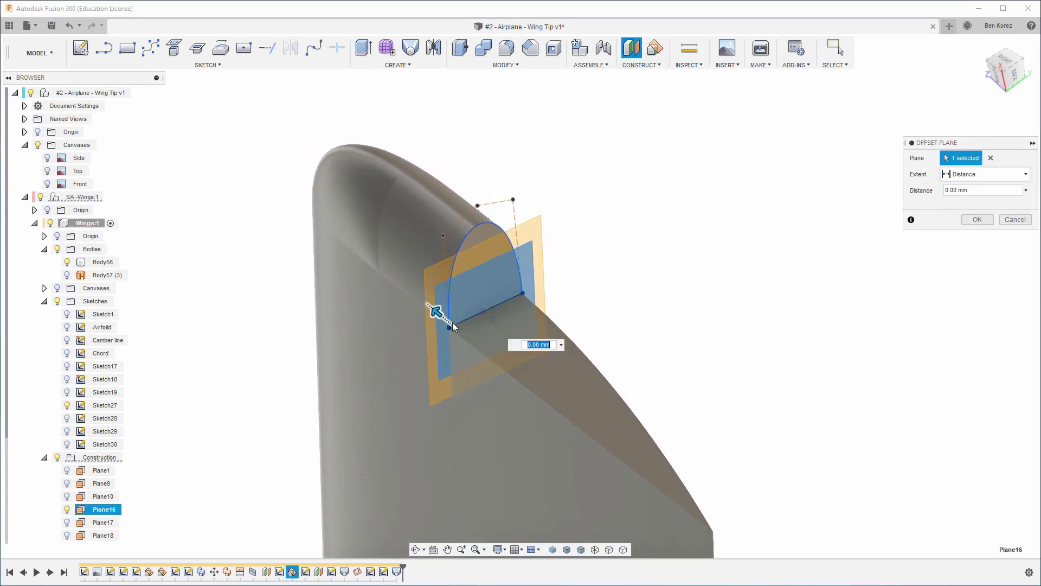
{"action": "middle_click_drag", "start_coordinate": [455, 327], "coordinate": [504, 320], "text": "shift"}
{"action": "left_click_drag", "start_coordinate": [440, 320], "coordinate": [568, 350]}
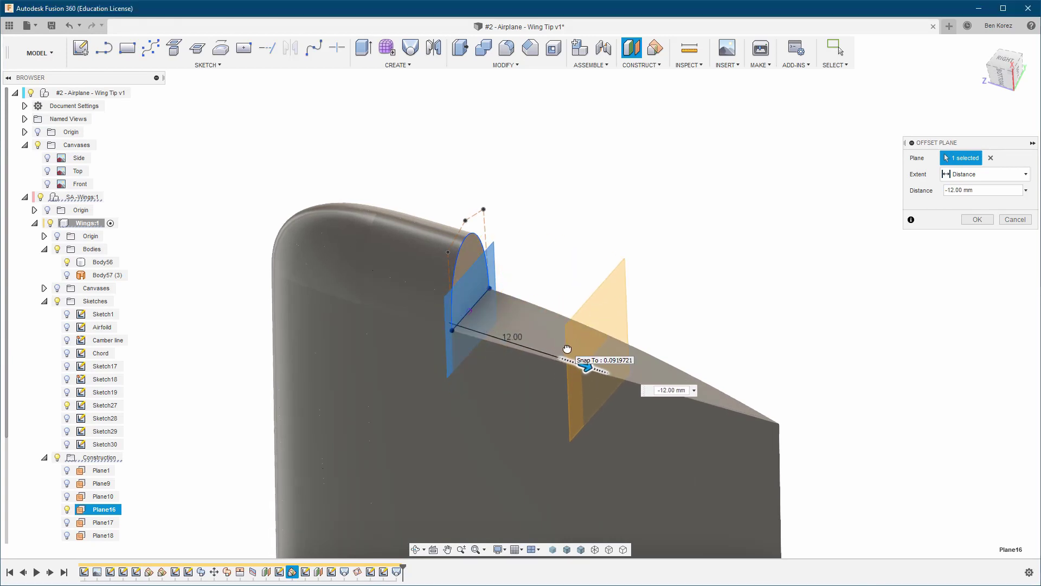
{"action": "middle_click_drag", "start_coordinate": [590, 310], "coordinate": [628, 306], "text": "shift"}
{"action": "left_click_drag", "start_coordinate": [597, 340], "coordinate": [615, 343]}
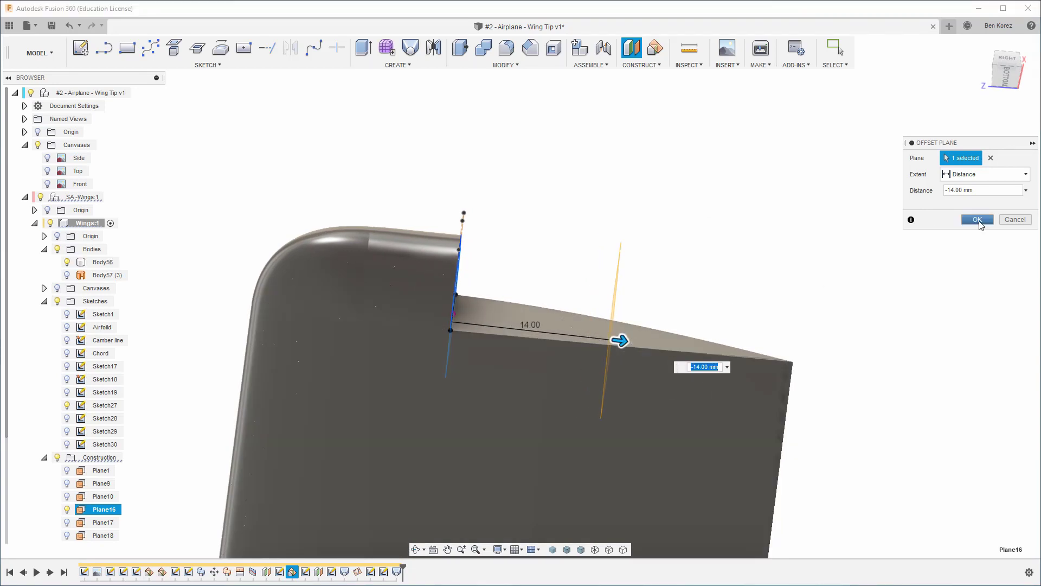
{"action": "left_click", "coordinate": [977, 220]}
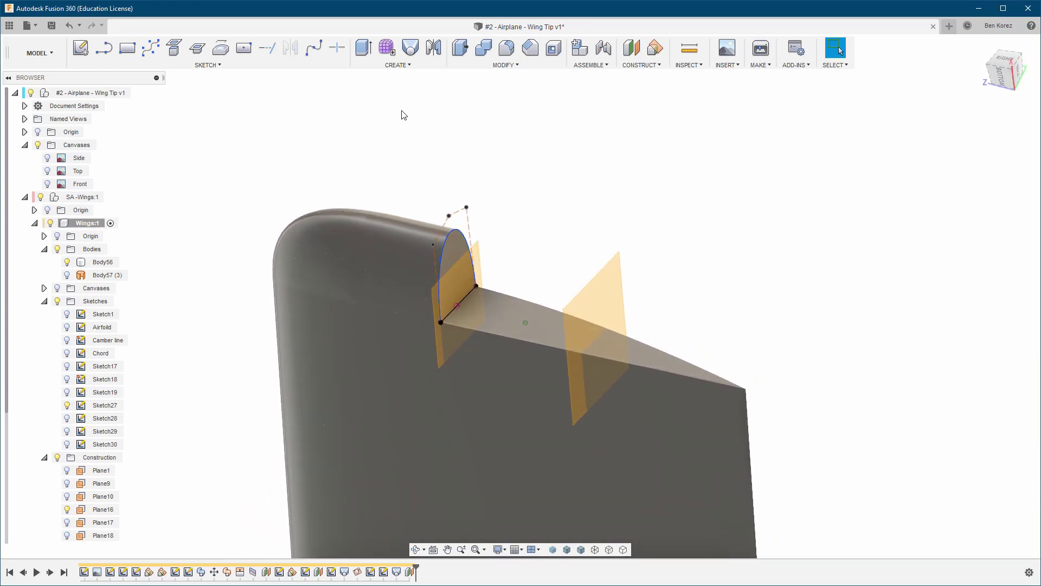
Start a sketch on the new plane with Slice on, and intersect the wing's upper and lower edges and middle curve as points
{"action": "left_click", "coordinate": [86, 50]}
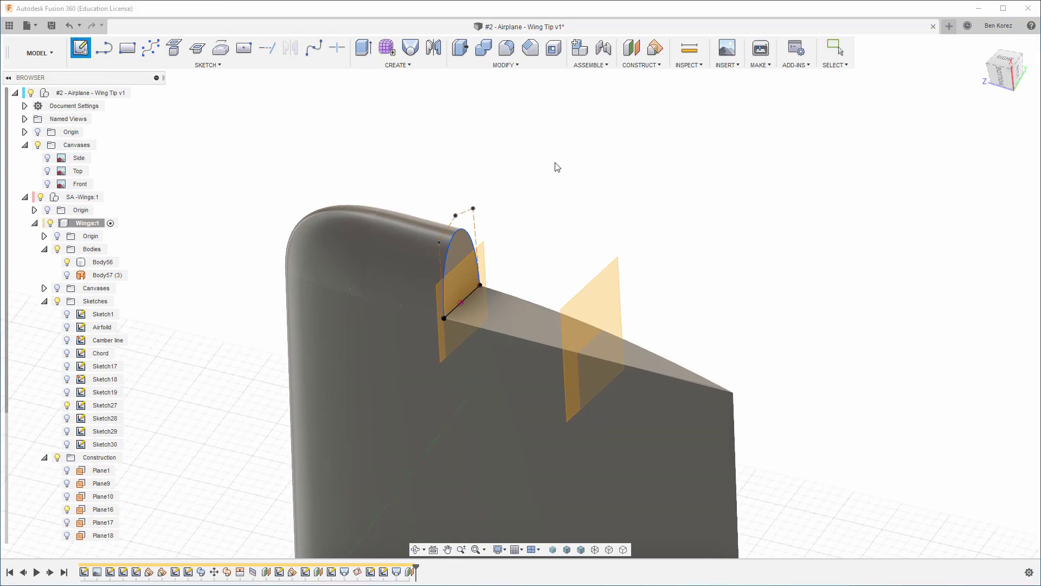
{"action": "left_click", "coordinate": [613, 275]}
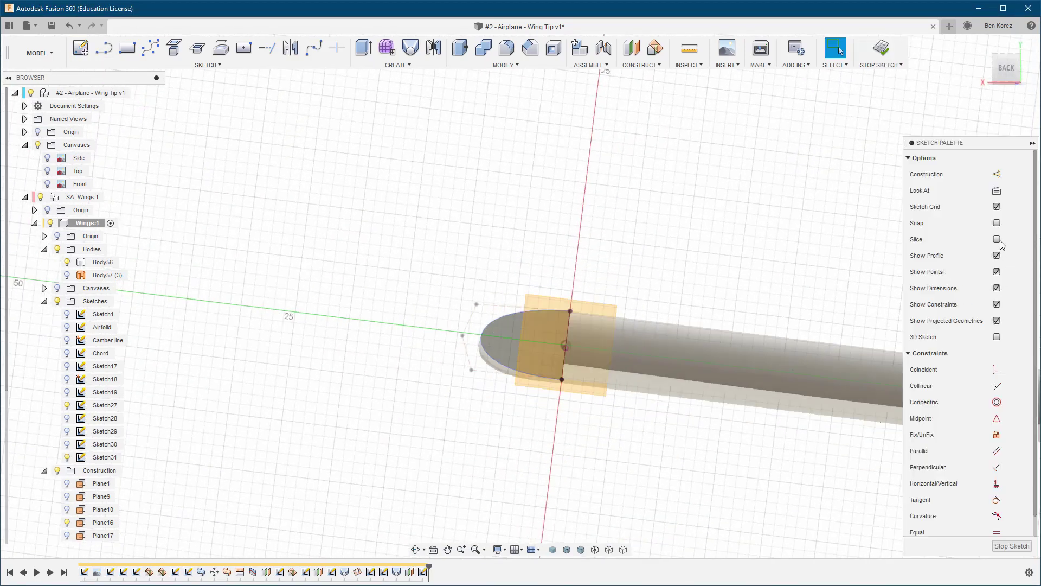
{"action": "left_click", "coordinate": [998, 240]}
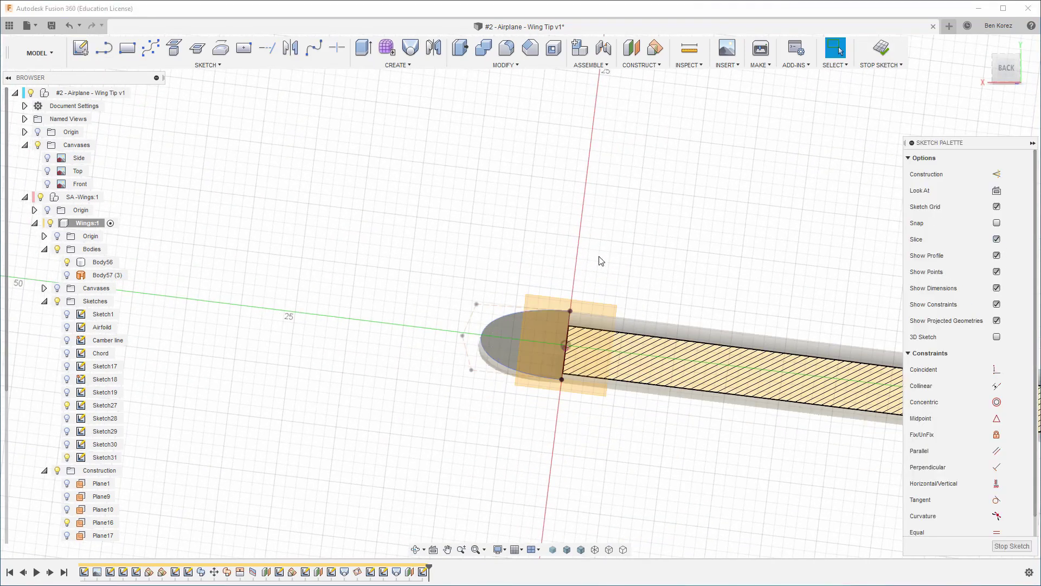
{"action": "left_click", "coordinate": [197, 53]}
{"action": "scroll", "coordinate": [565, 327], "scroll_direction": "up", "scroll_amount": 3}
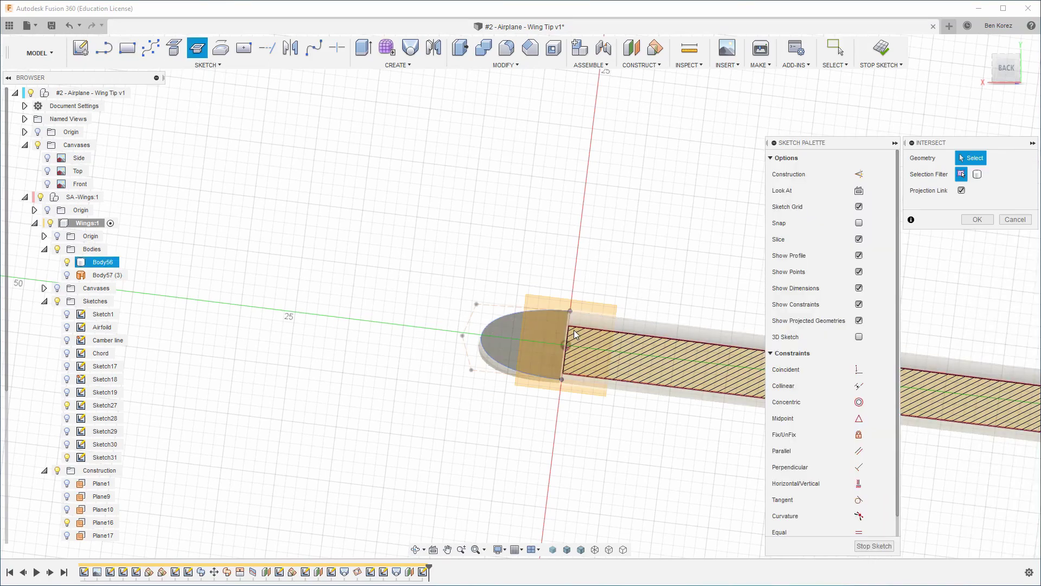
{"action": "scroll", "coordinate": [564, 327], "scroll_direction": "up", "scroll_amount": 3}
{"action": "middle_click_drag", "start_coordinate": [558, 326], "coordinate": [608, 324], "text": "shift"}
{"action": "scroll", "coordinate": [609, 324], "scroll_direction": "down", "scroll_amount": 2}
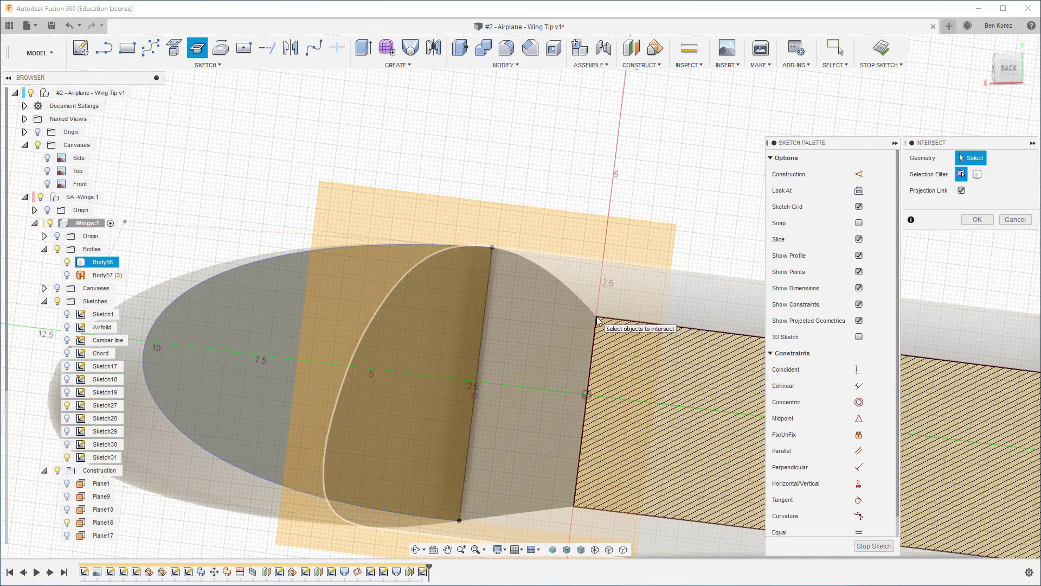
{"action": "left_click", "coordinate": [597, 320]}
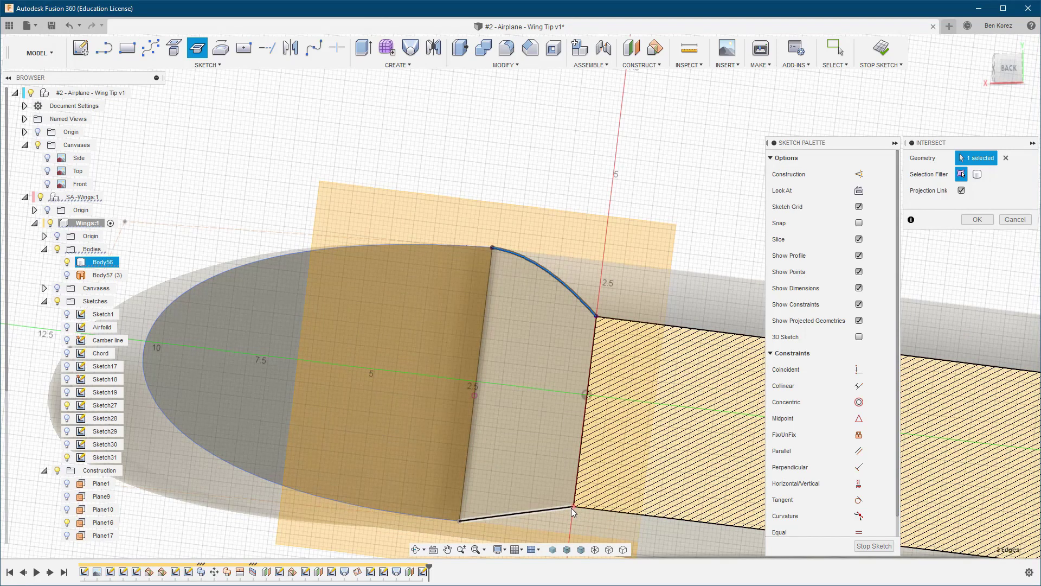
{"action": "left_click", "coordinate": [571, 507]}
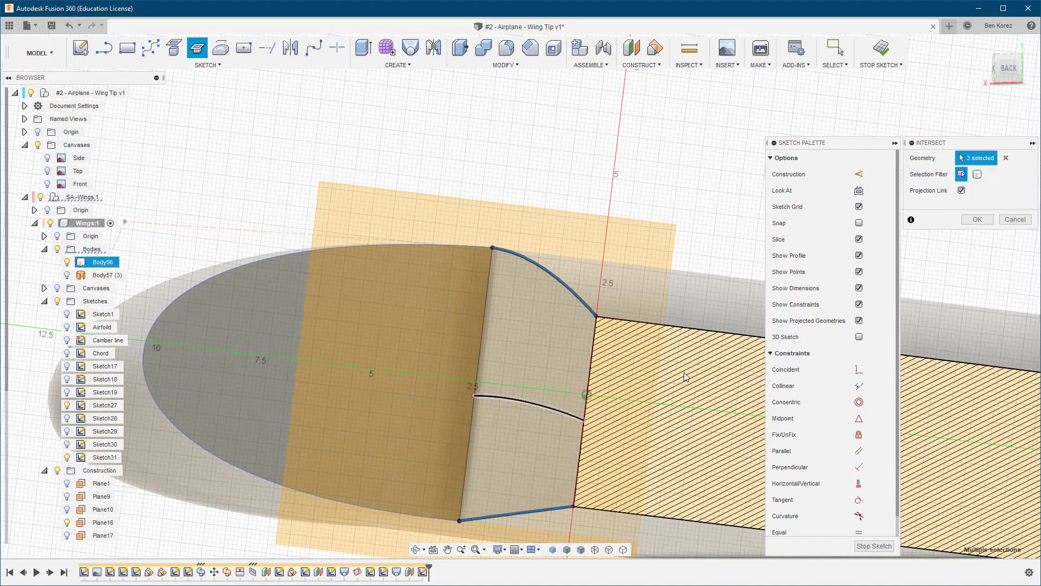
{"action": "left_click", "coordinate": [977, 221]}
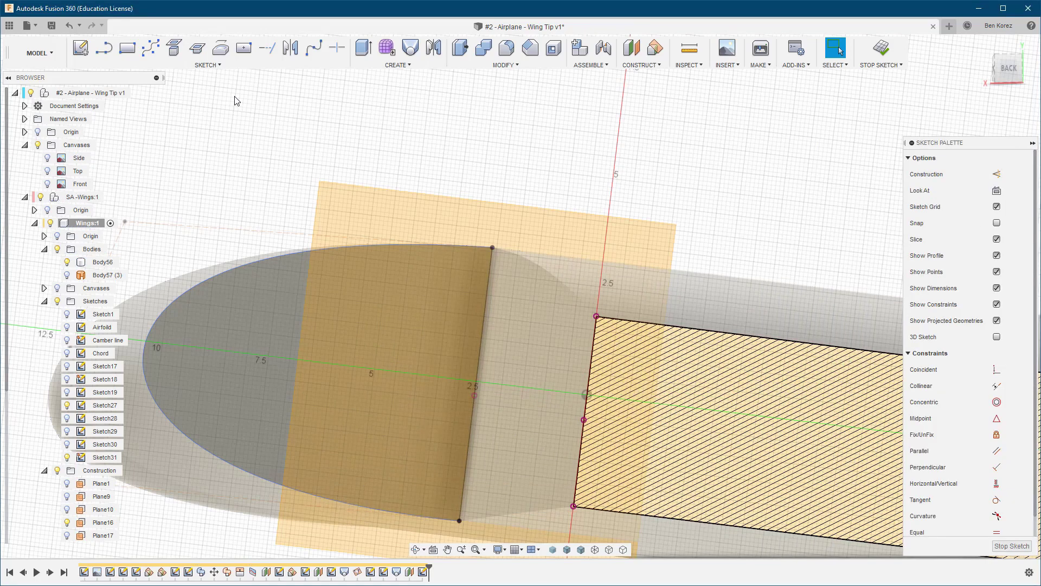
Hide Plane16 and draw a control point spline from the upper to the lower intersected point, rounding outward through three control points
{"action": "left_click", "coordinate": [115, 53]}
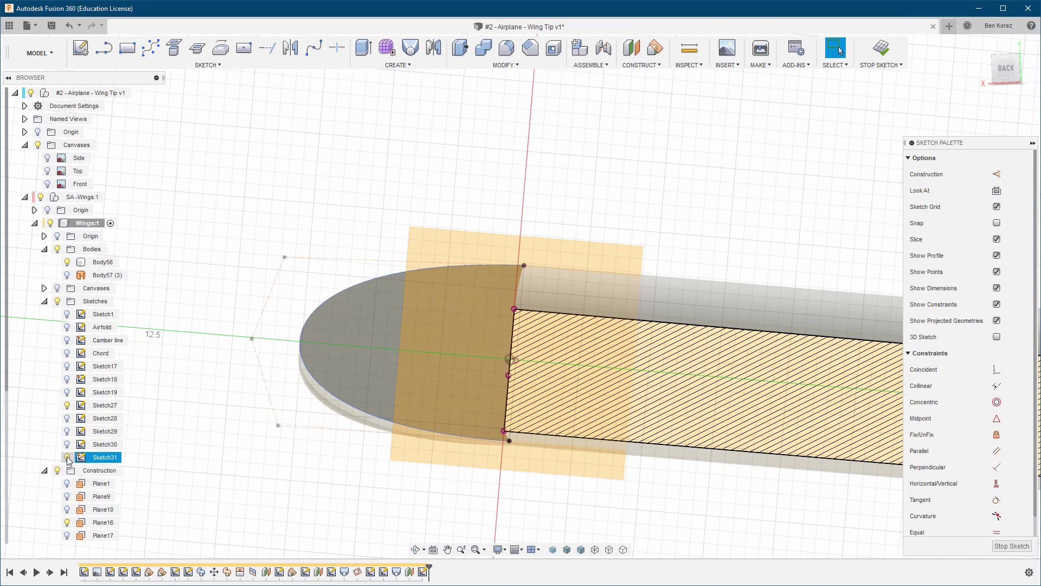
{"action": "left_click", "coordinate": [68, 524]}
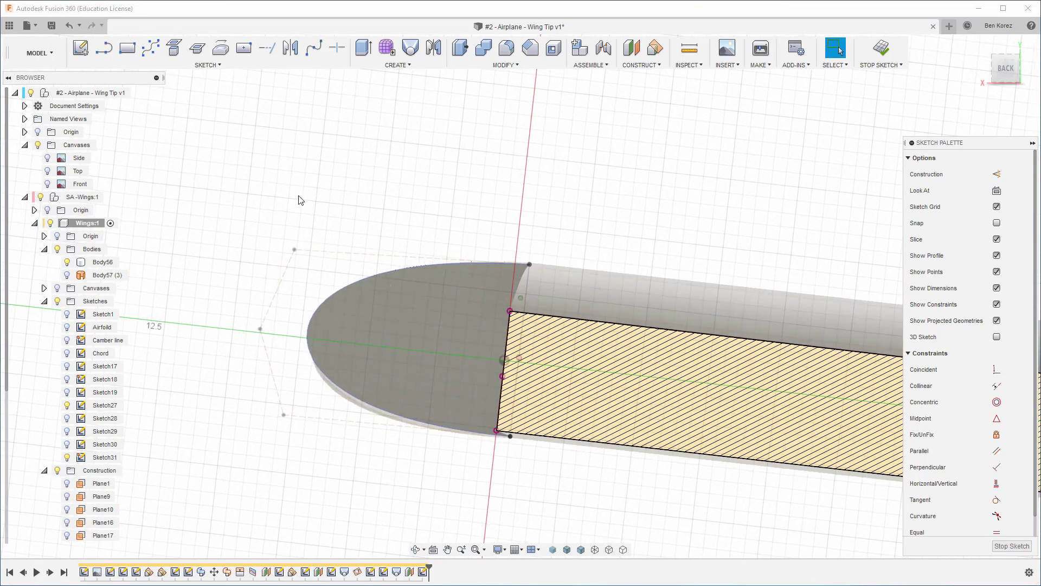
{"action": "left_click", "coordinate": [152, 49]}
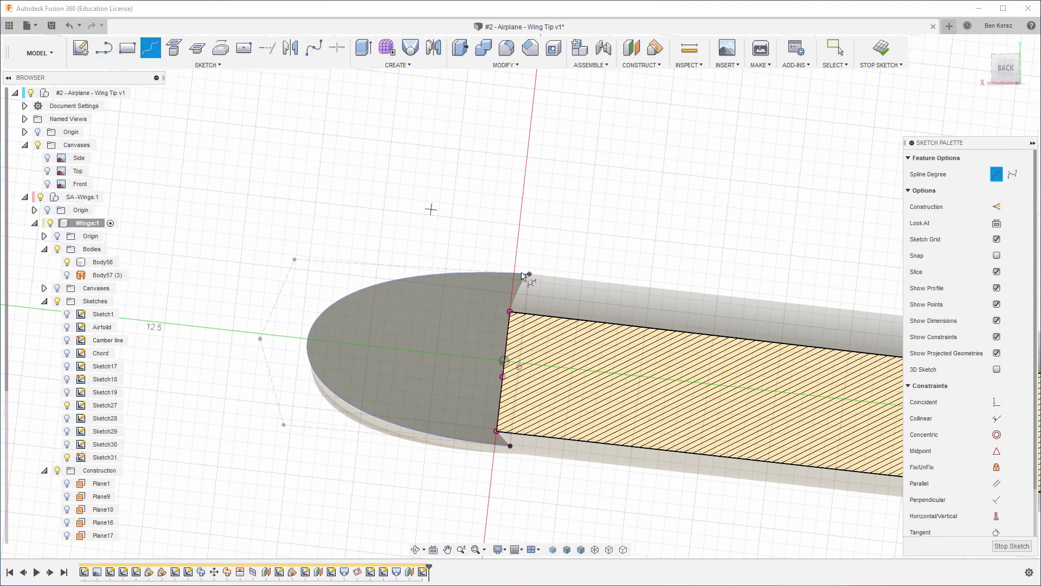
{"action": "left_click", "coordinate": [512, 312]}
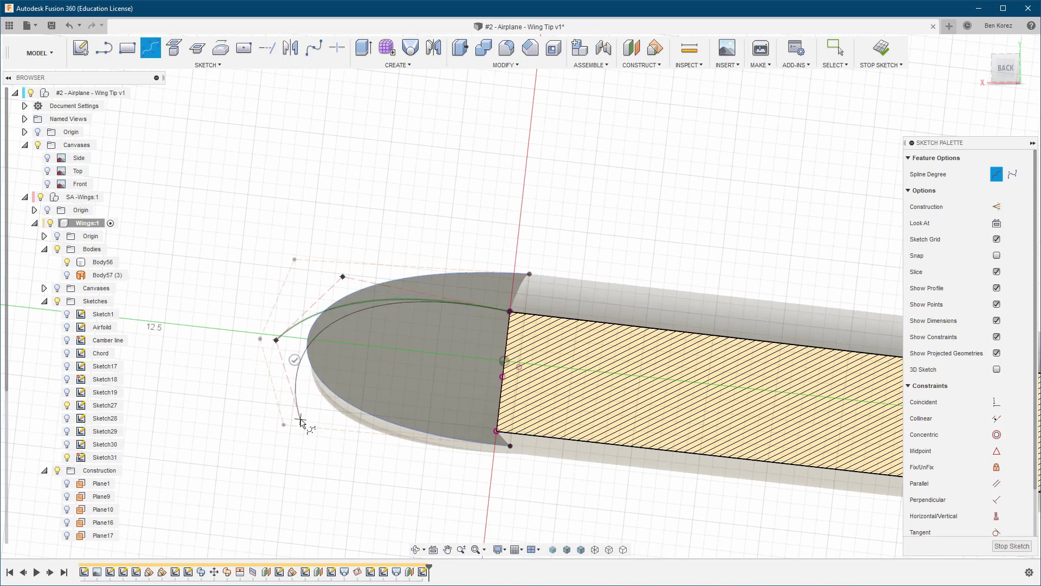
{"action": "left_click", "coordinate": [301, 420]}
{"action": "left_click", "coordinate": [496, 432]}
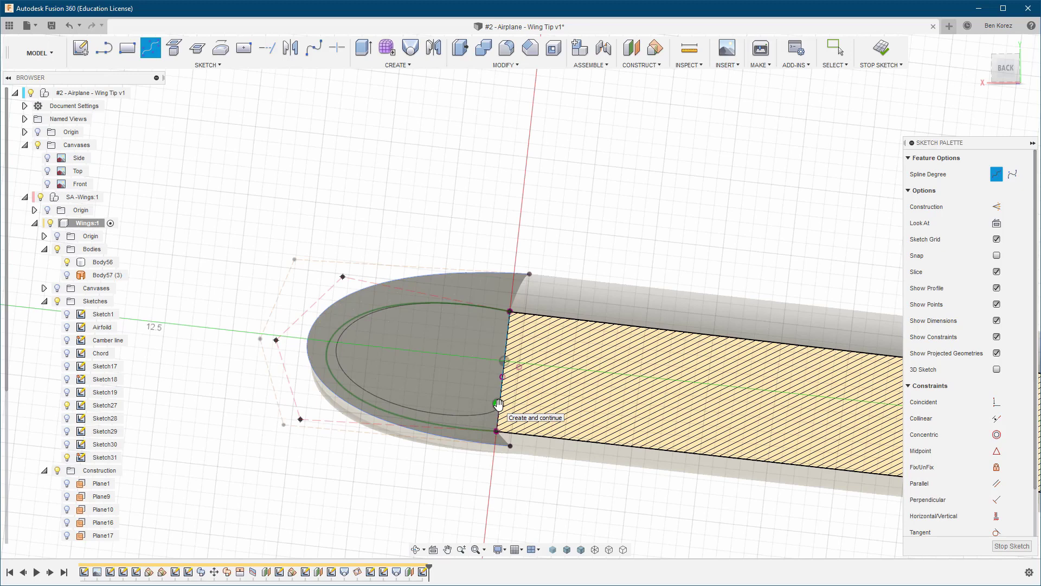
{"action": "left_click", "coordinate": [499, 404]}
{"action": "middle_click_drag", "start_coordinate": [479, 144], "coordinate": [481, 144], "text": "shift"}
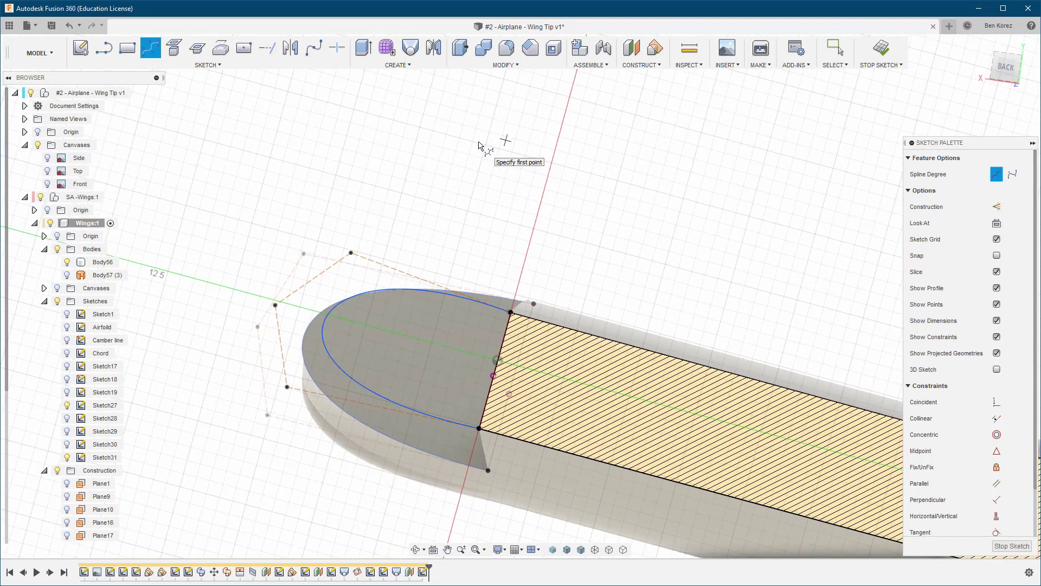
Draw a line from the middle intersected point to the spline's tip, perpendicular to the wing's end edge, and make it construction geometry
{"action": "left_click", "coordinate": [107, 54]}
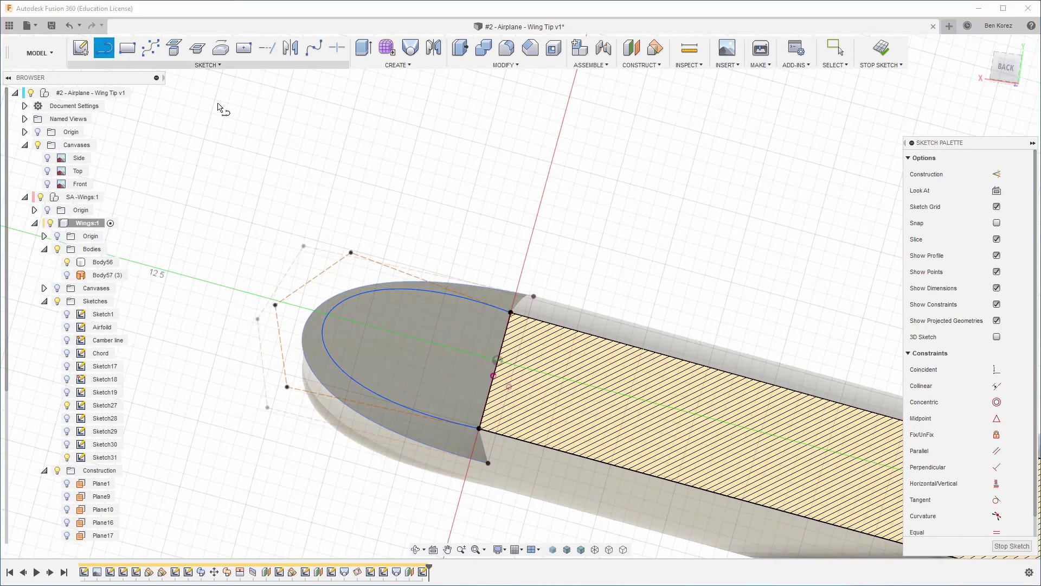
{"action": "left_click", "coordinate": [493, 376]}
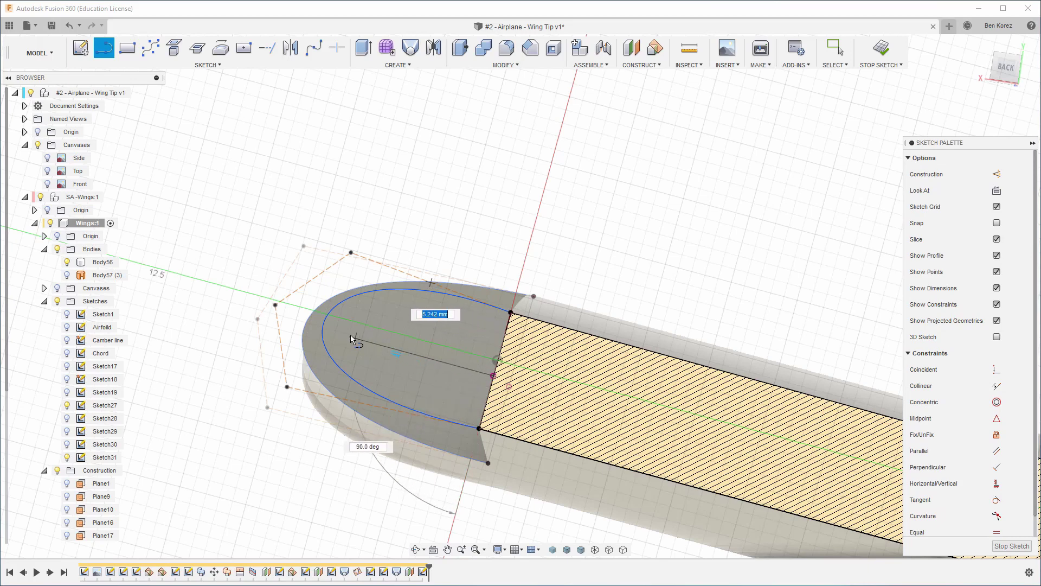
{"action": "left_click", "coordinate": [325, 332]}
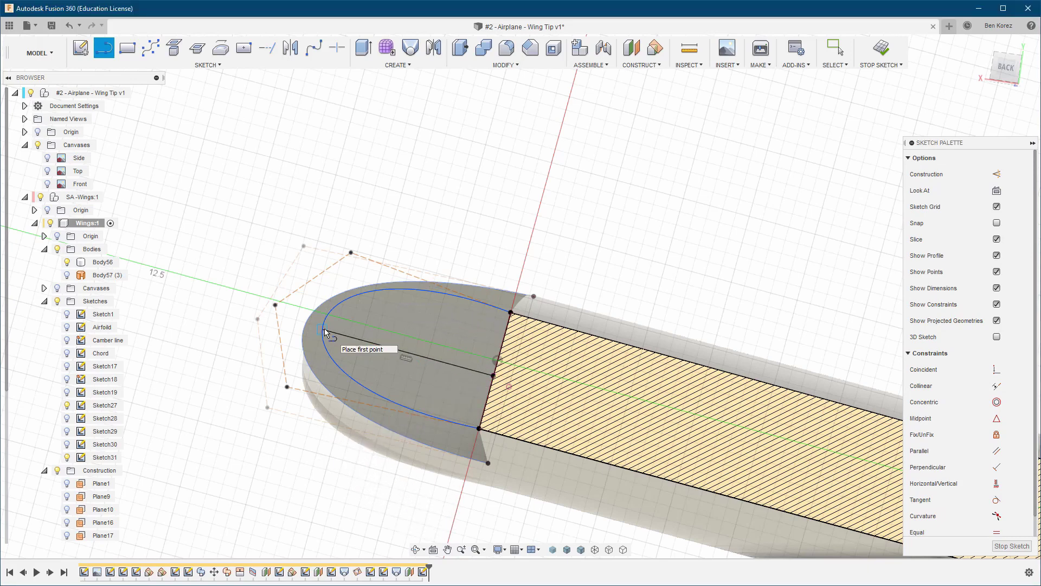
{"action": "key", "text": "Escape"}
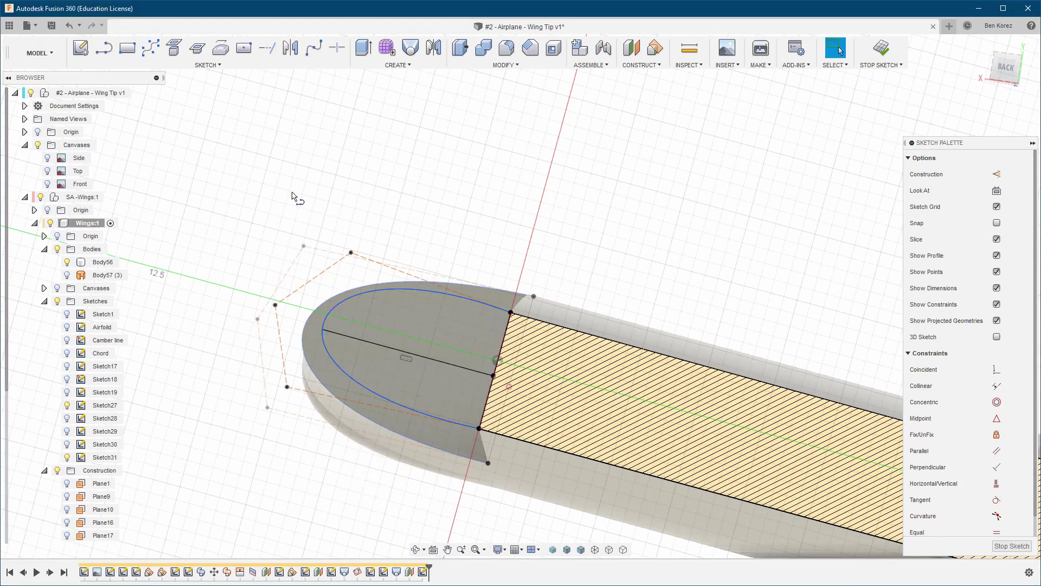
{"action": "left_click", "coordinate": [380, 349]}
{"action": "key", "text": "x"}
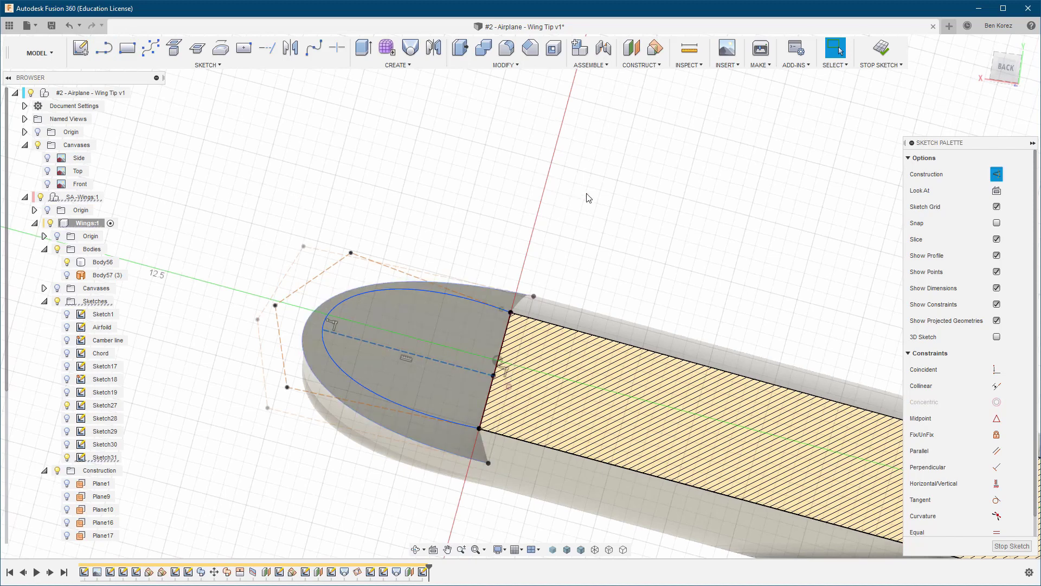
Finish the sketch and move the new spline's three control points so its curve follows the shape of the larger profile in Sketch27
{"action": "left_click", "coordinate": [888, 48]}
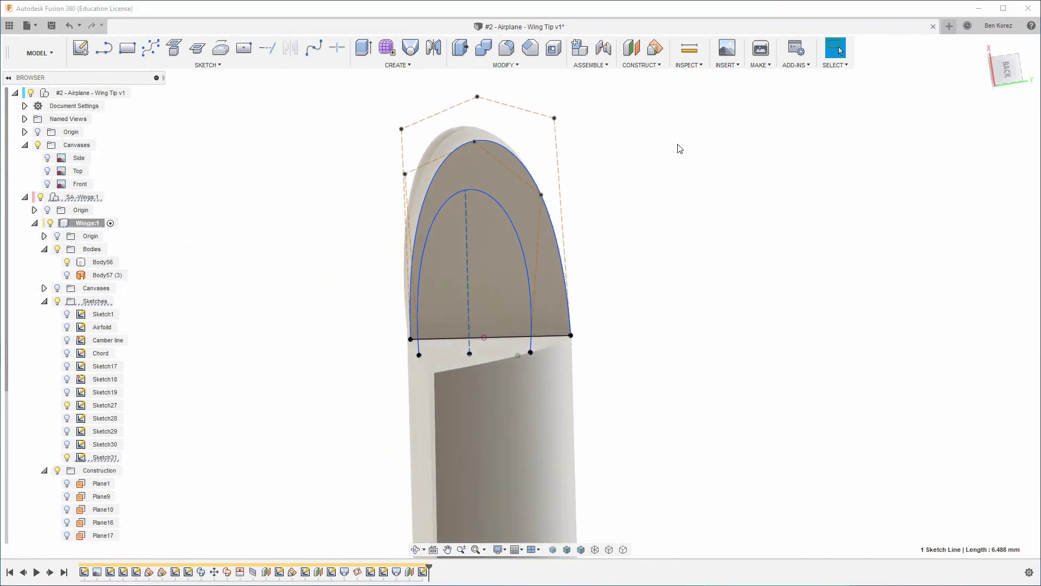
{"action": "left_click", "coordinate": [551, 190]}
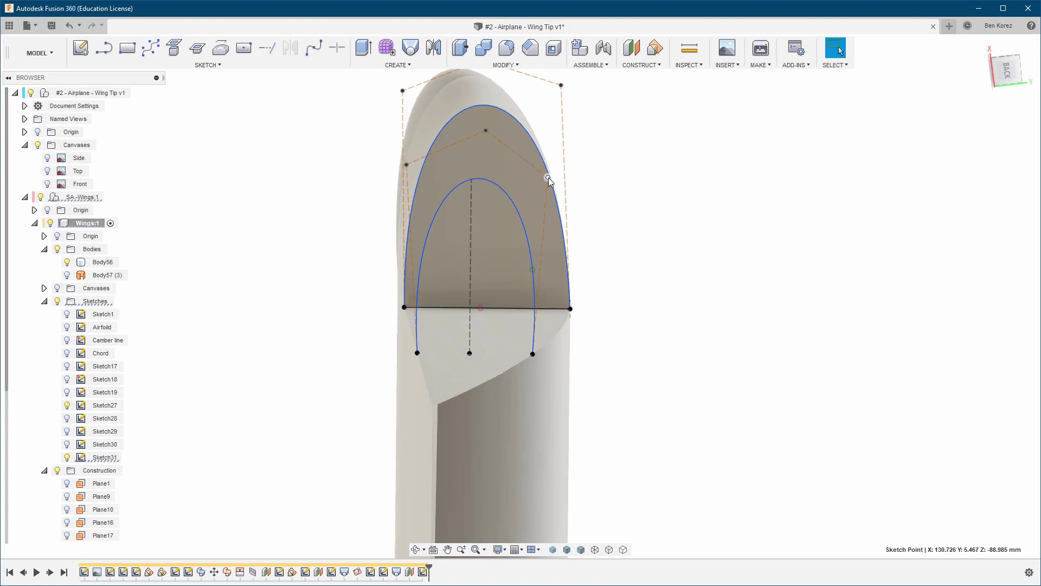
{"action": "middle_click_drag", "start_coordinate": [549, 178], "coordinate": [539, 164], "text": "shift"}
{"action": "middle_click_drag", "start_coordinate": [496, 137], "coordinate": [576, 172], "text": "shift"}
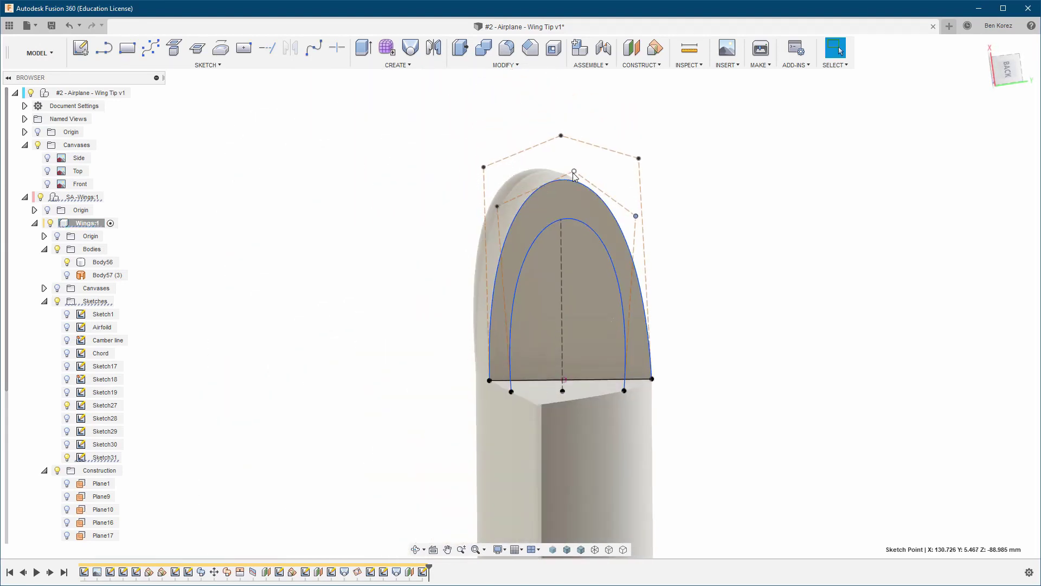
{"action": "left_click_drag", "start_coordinate": [575, 174], "coordinate": [563, 144]}
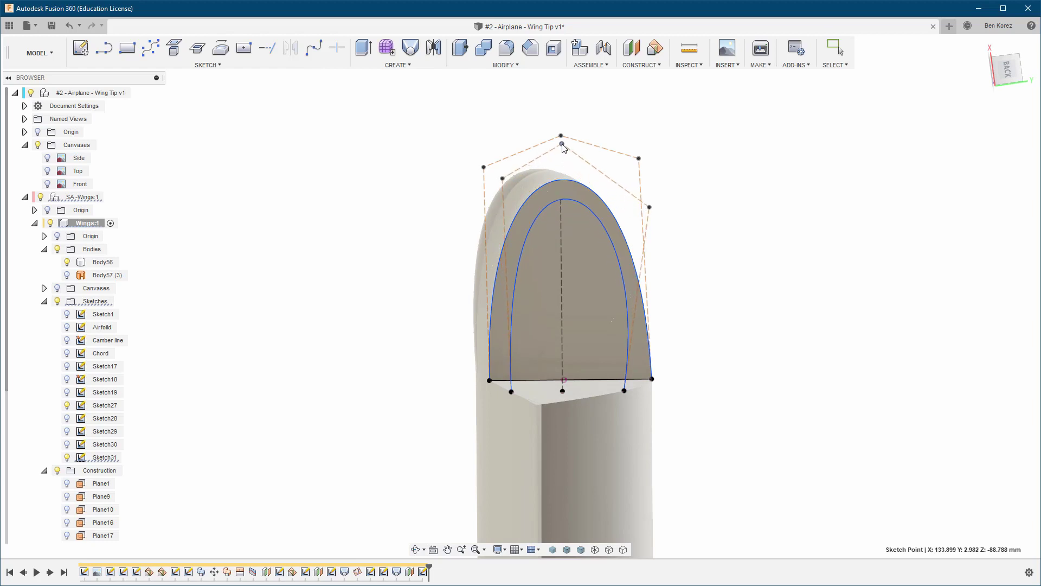
{"action": "left_click_drag", "start_coordinate": [650, 207], "coordinate": [629, 187]}
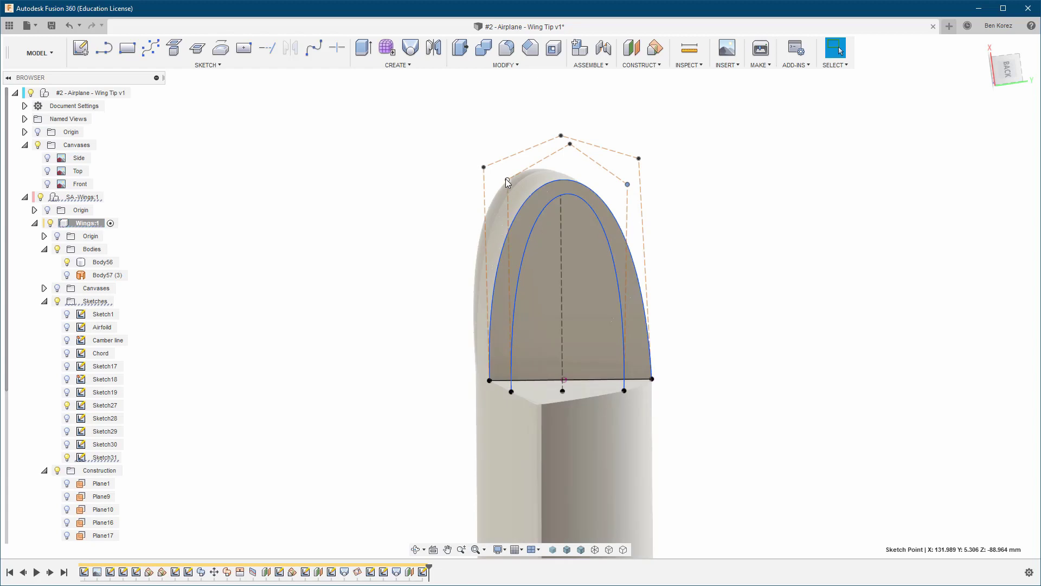
{"action": "left_click_drag", "start_coordinate": [506, 177], "coordinate": [493, 183]}
{"action": "middle_click_drag", "start_coordinate": [493, 183], "coordinate": [641, 188], "text": "shift"}
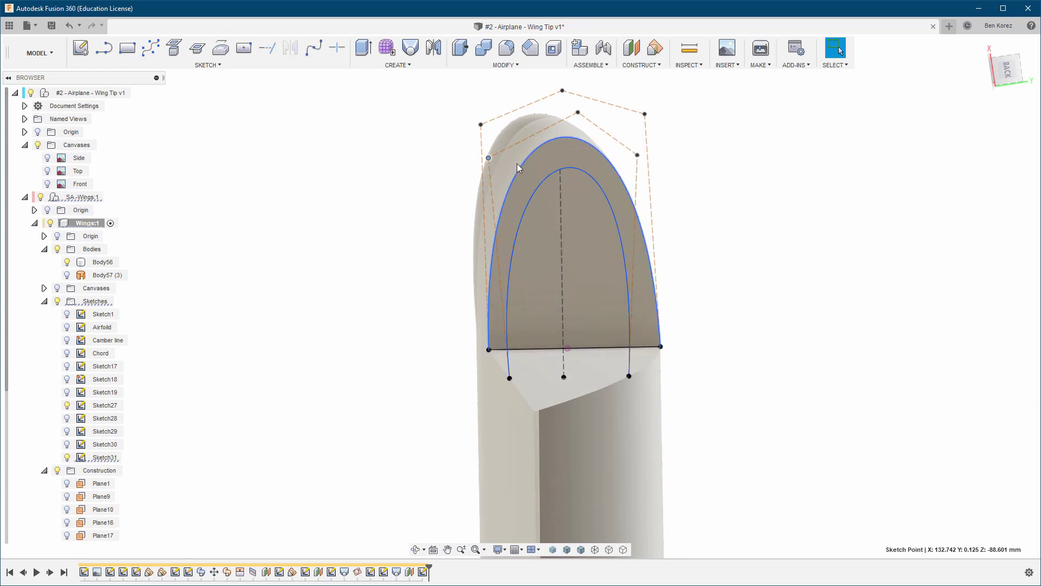
{"action": "left_click_drag", "start_coordinate": [491, 159], "coordinate": [498, 158]}
{"action": "middle_click_drag", "start_coordinate": [639, 158], "coordinate": [632, 154], "text": "shift"}
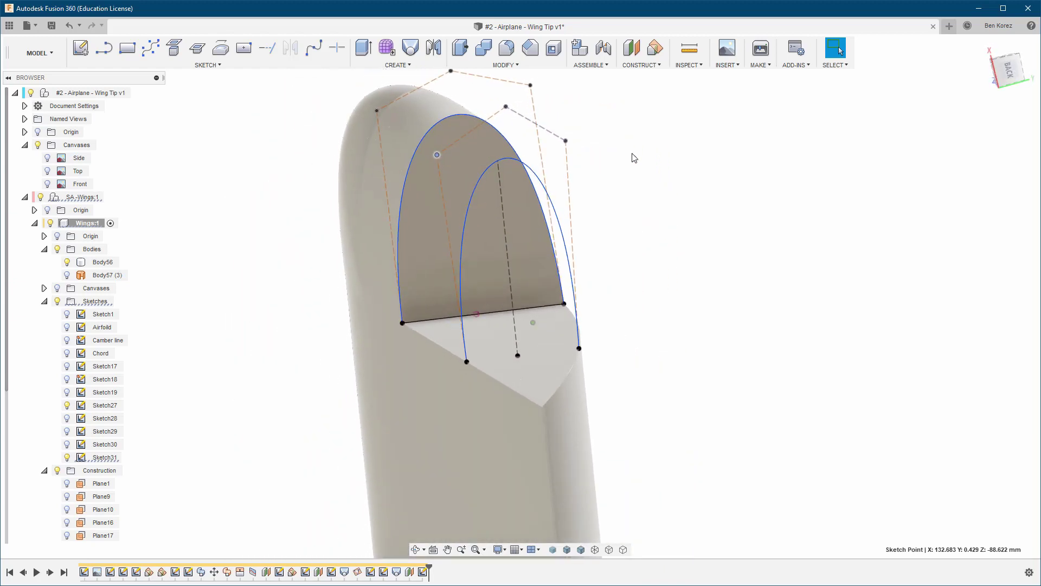
Close the profile in Sketch31 with a straight line between the spline's two ends, and show Sketch29
{"action": "double_click", "coordinate": [100, 458]}
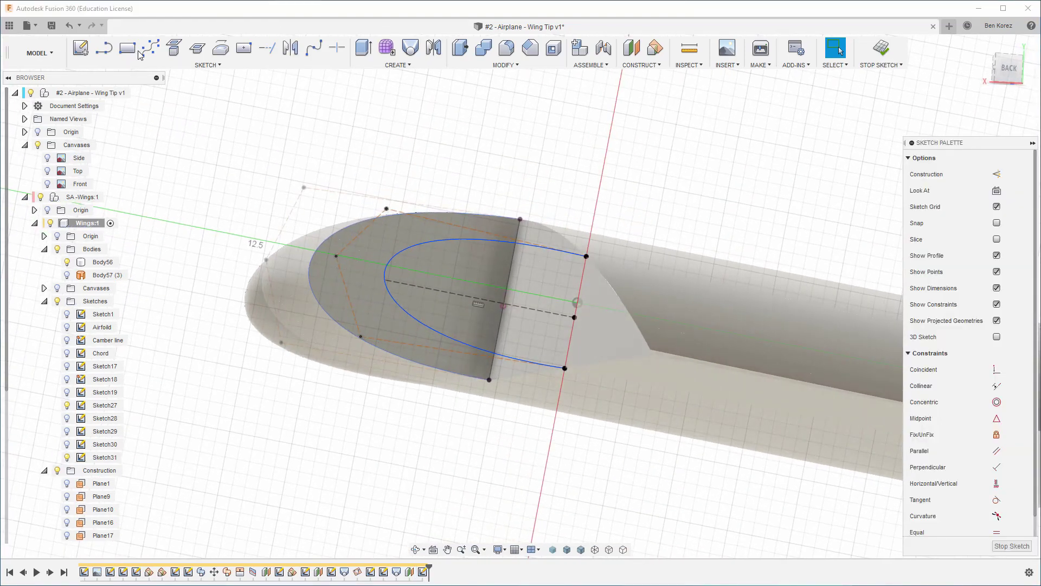
{"action": "left_click", "coordinate": [104, 48]}
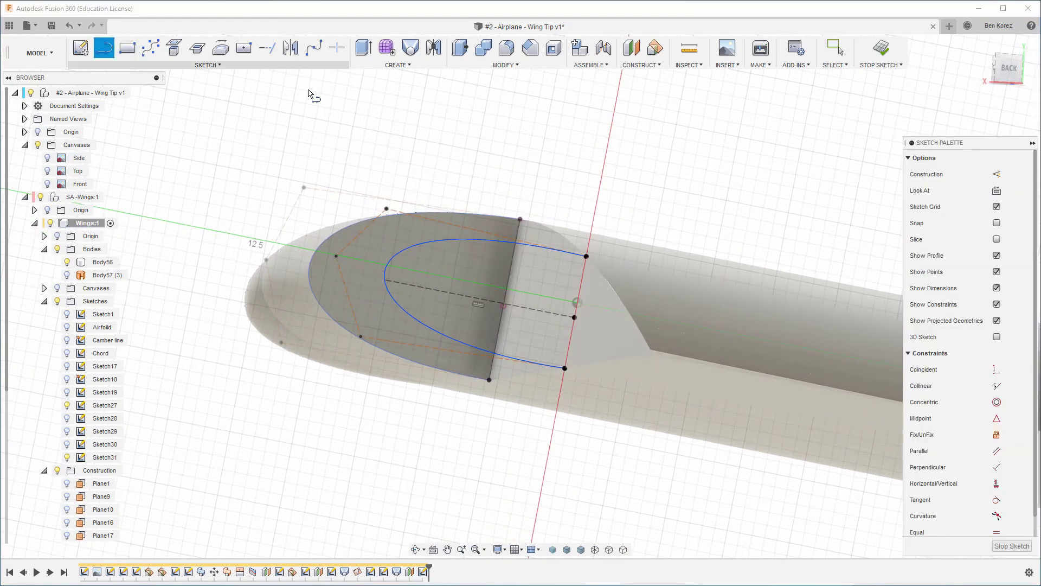
{"action": "left_click", "coordinate": [569, 260]}
{"action": "left_click", "coordinate": [544, 371]}
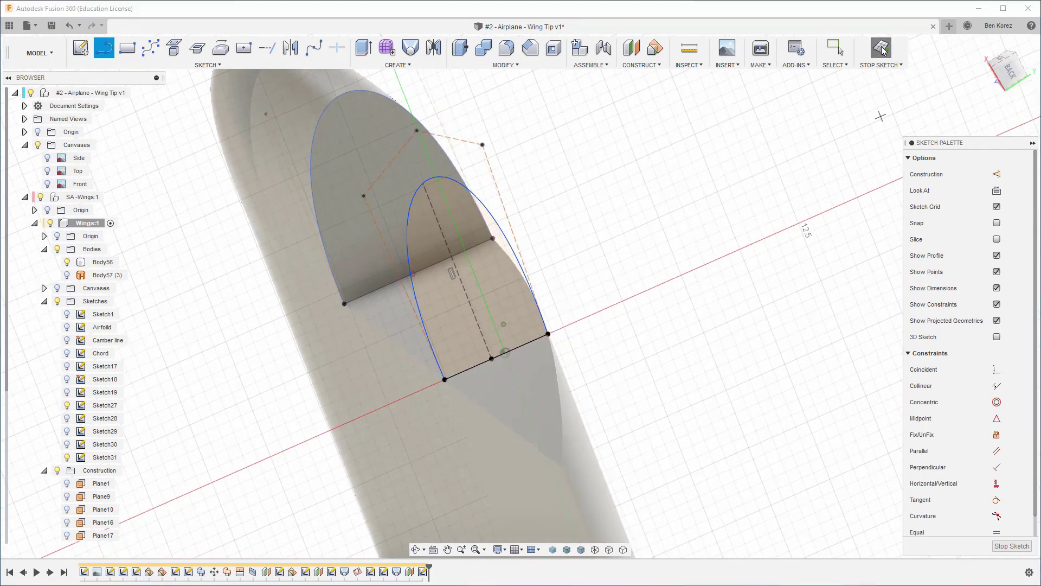
{"action": "left_click", "coordinate": [888, 64]}
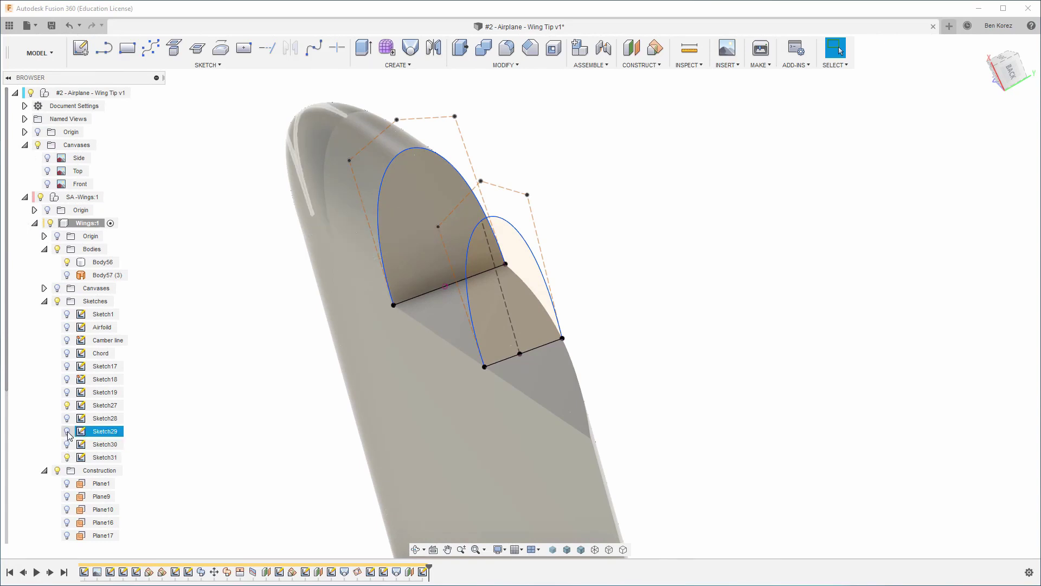
{"action": "left_click", "coordinate": [68, 431]}
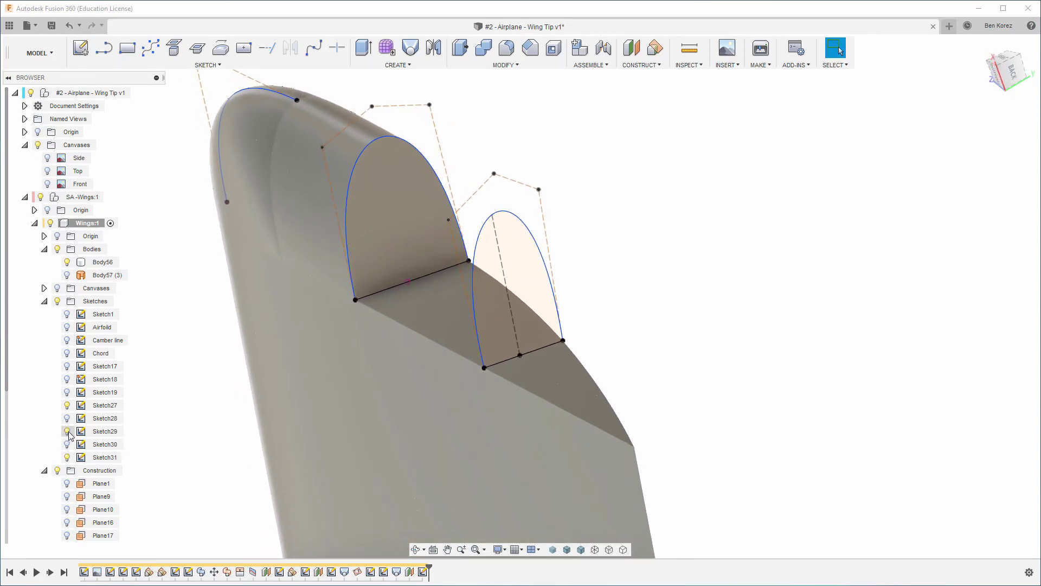
Start a loft from the larger closed spline profile in Sketch27 to the smaller closed spline profile in Sketch31
{"action": "scroll", "coordinate": [382, 284], "scroll_direction": "up", "scroll_amount": 2}
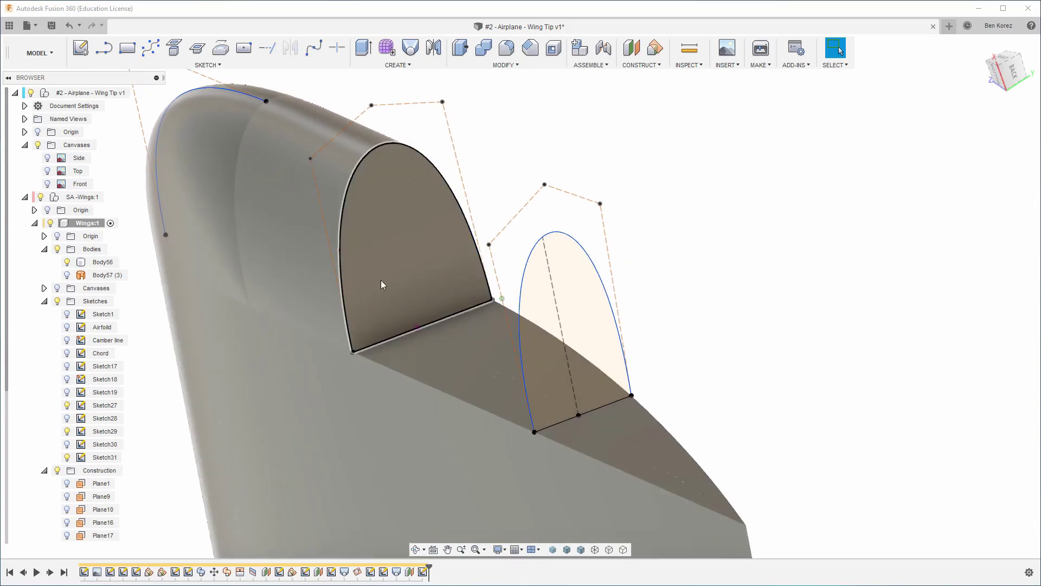
{"action": "left_click", "coordinate": [412, 48]}
{"action": "left_click", "coordinate": [416, 204]}
{"action": "middle_click_drag", "start_coordinate": [418, 204], "coordinate": [544, 251], "text": "shift"}
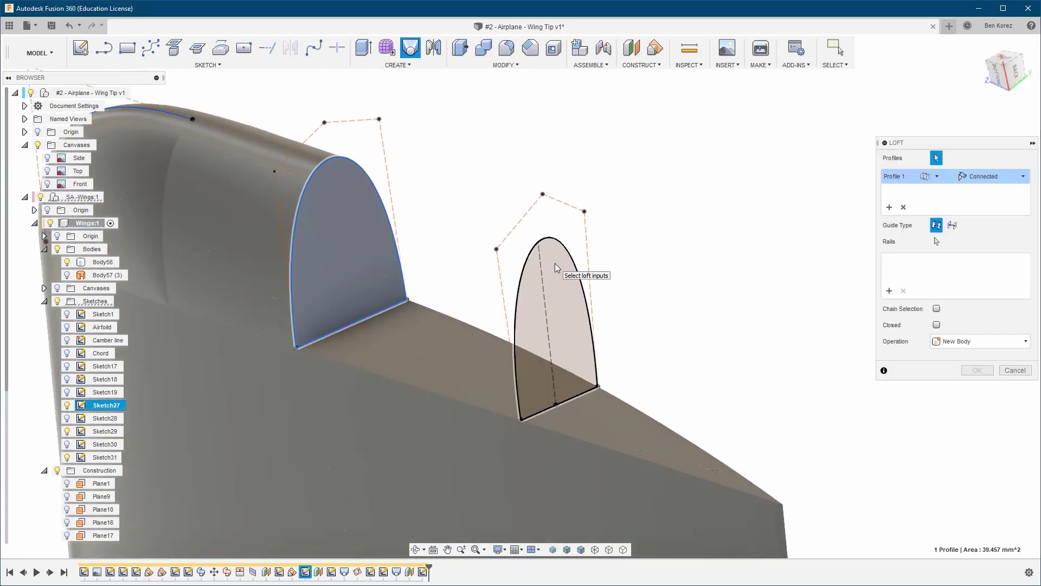
{"action": "left_click", "coordinate": [555, 262]}
Switch the loft to rail selection and show Sketch19 with its airfoil curves
{"action": "left_click", "coordinate": [936, 242]}
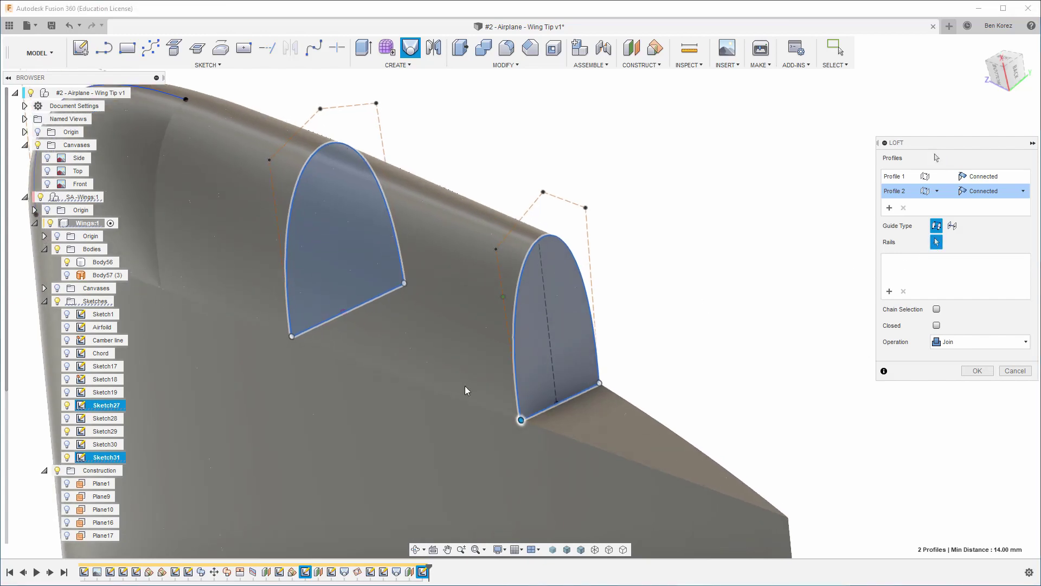
{"action": "middle_click_drag", "start_coordinate": [436, 386], "coordinate": [437, 376], "text": "shift"}
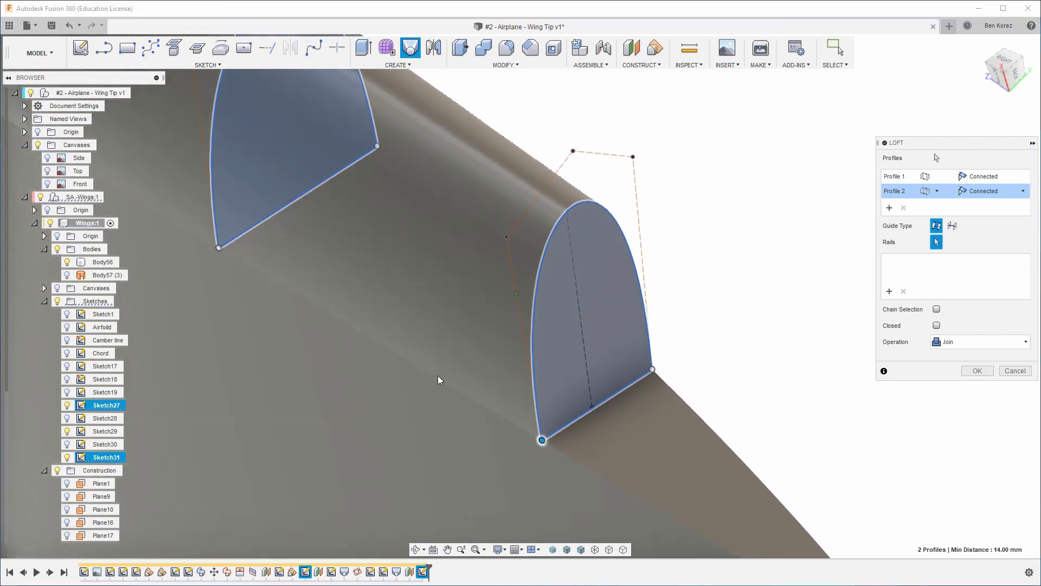
{"action": "left_click", "coordinate": [66, 419]}
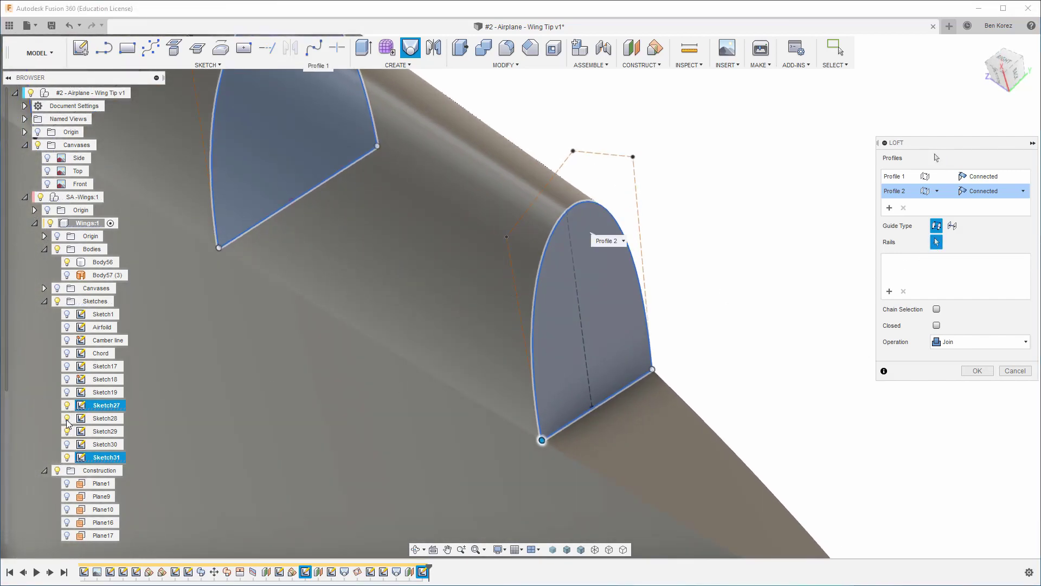
{"action": "left_click", "coordinate": [67, 393]}
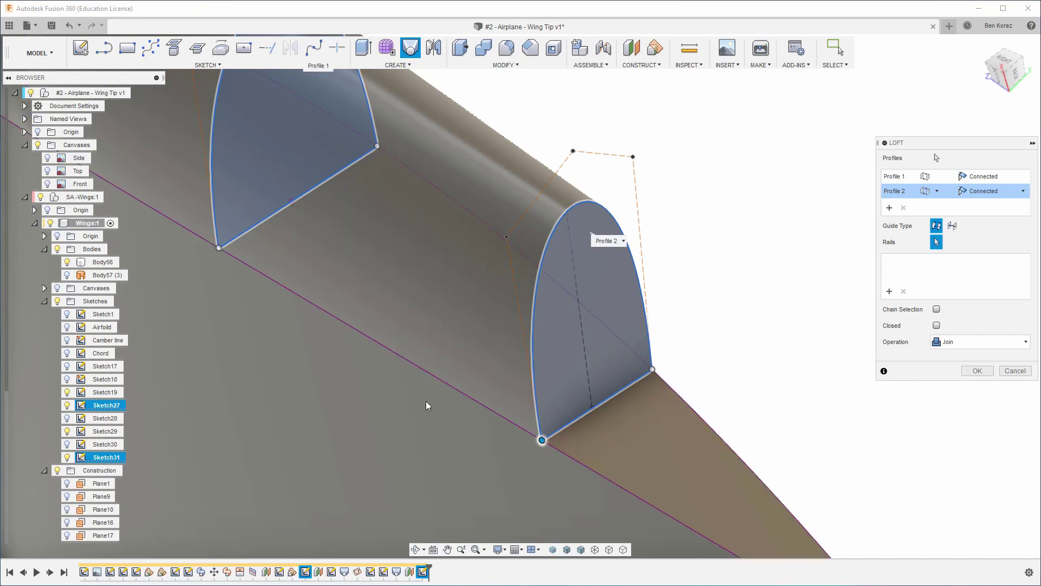
Try to guide the loft with the airfoil curves of Sketch19 as a rail, and remove that rail
{"action": "left_click", "coordinate": [432, 375]}
{"action": "middle_click_drag", "start_coordinate": [644, 335], "coordinate": [658, 324], "text": "shift"}
{"action": "left_click", "coordinate": [665, 320]}
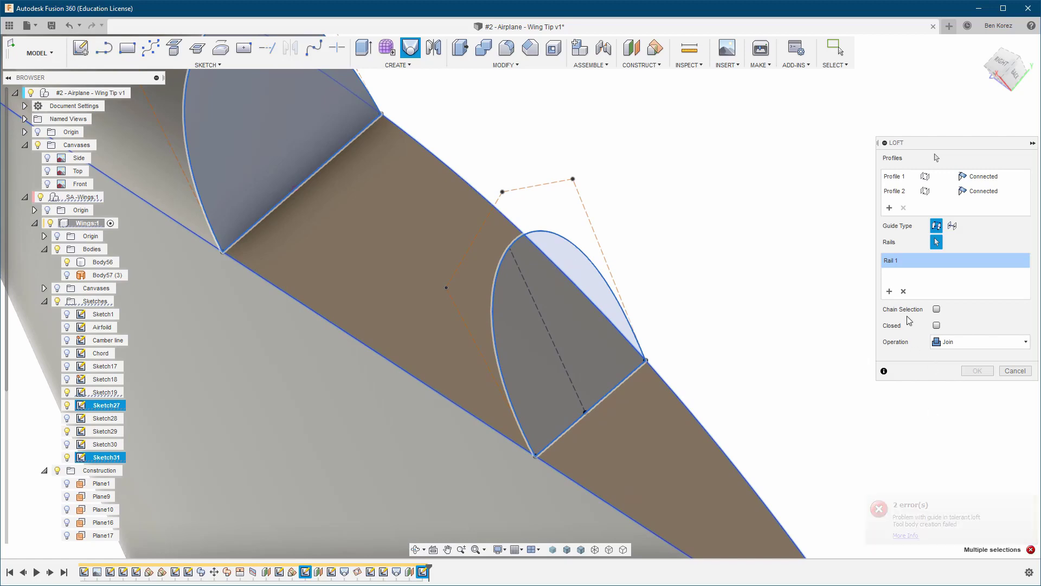
{"action": "left_click", "coordinate": [903, 292]}
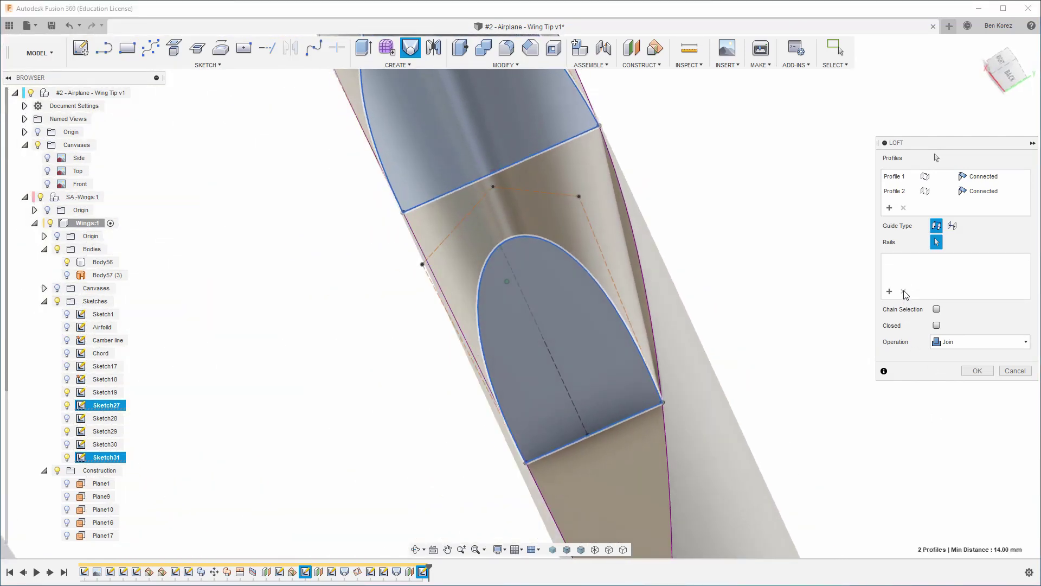
Add the two airfoil curves on either side of the profiles as separate rails and create the loft joined to the wing
{"action": "left_click", "coordinate": [651, 286]}
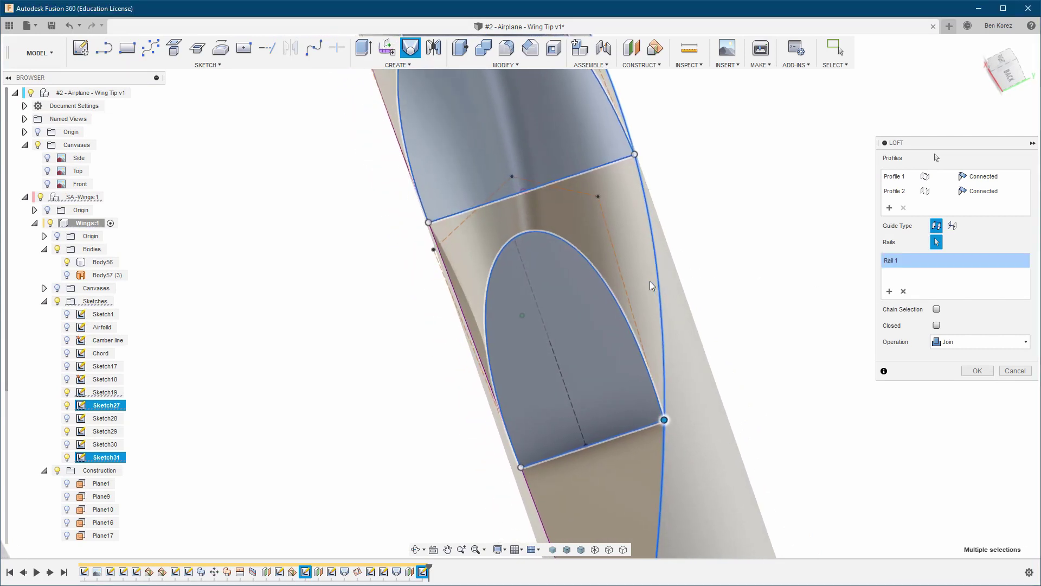
{"action": "left_click", "coordinate": [484, 367]}
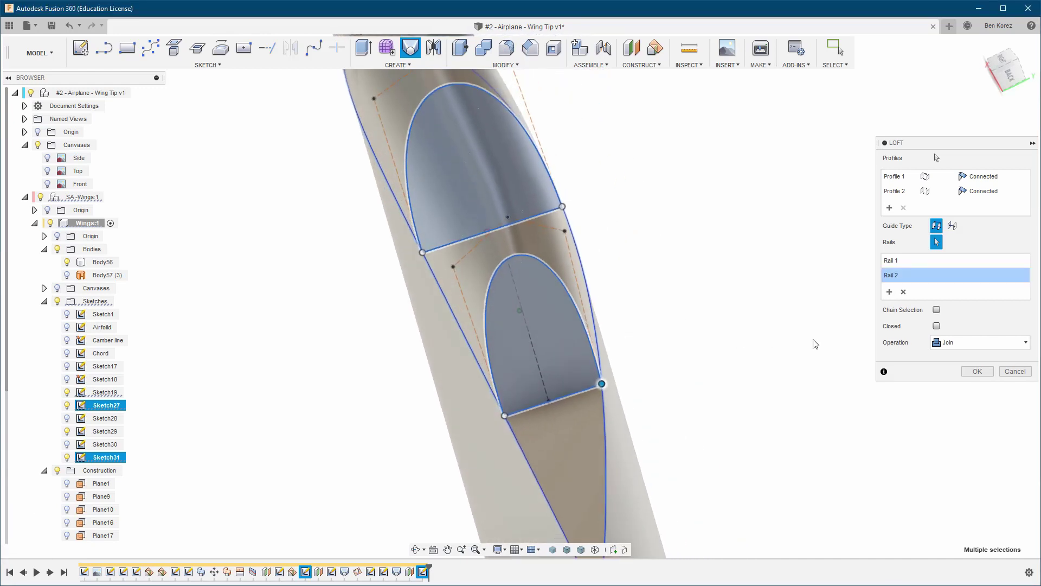
{"action": "left_click", "coordinate": [976, 371]}
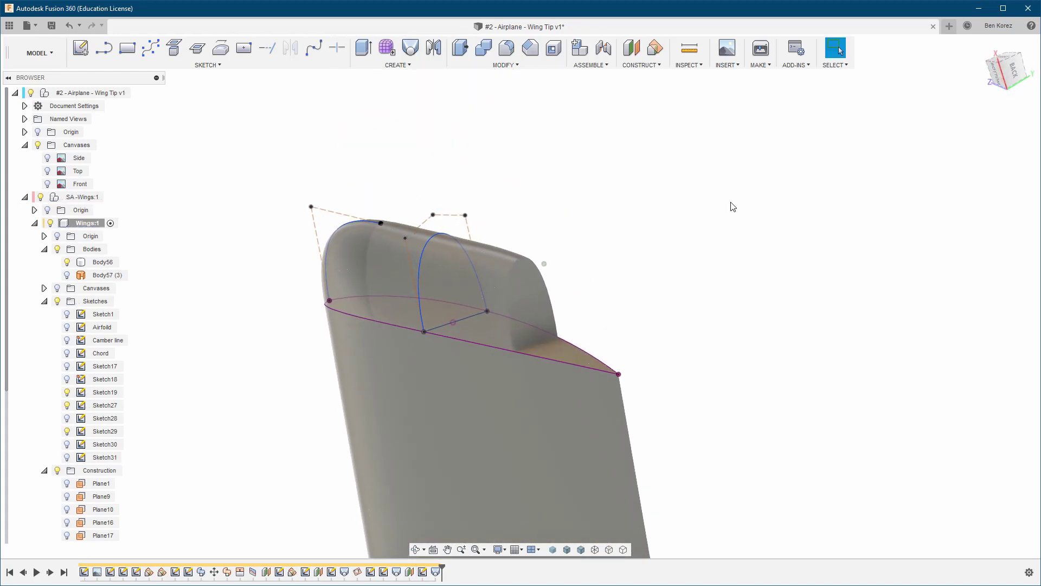
Hide Sketch29, Sketch27 and Sketch19, and show Sketch31
{"action": "left_click", "coordinate": [67, 432]}
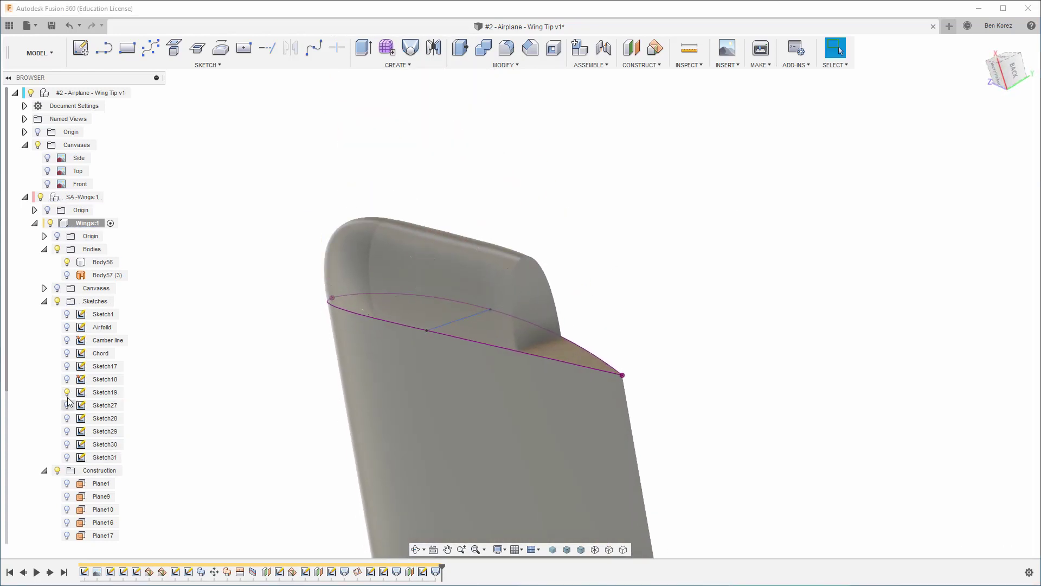
{"action": "left_click", "coordinate": [68, 393]}
{"action": "left_click", "coordinate": [647, 207]}
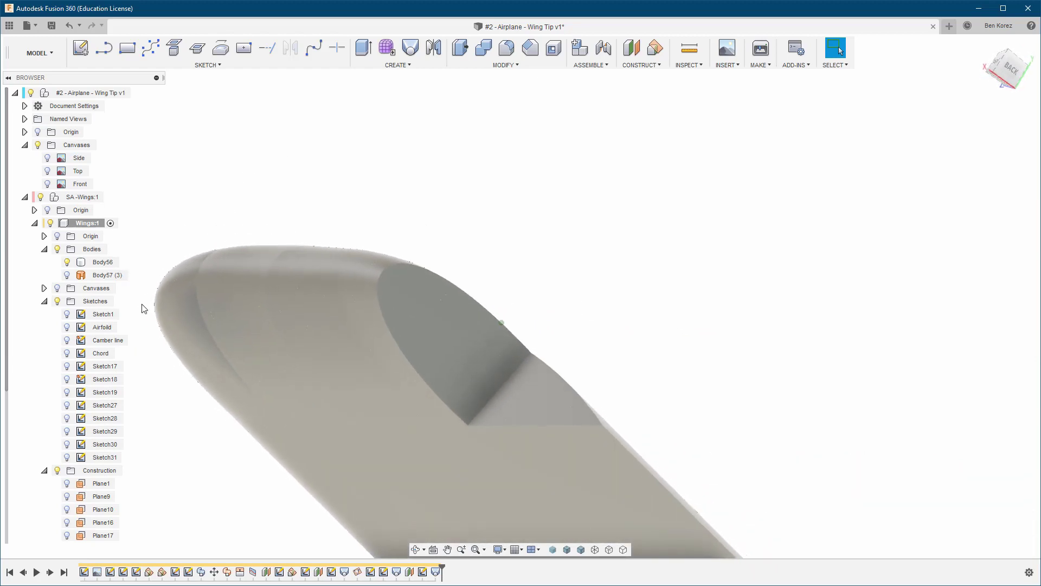
{"action": "left_click", "coordinate": [67, 432]}
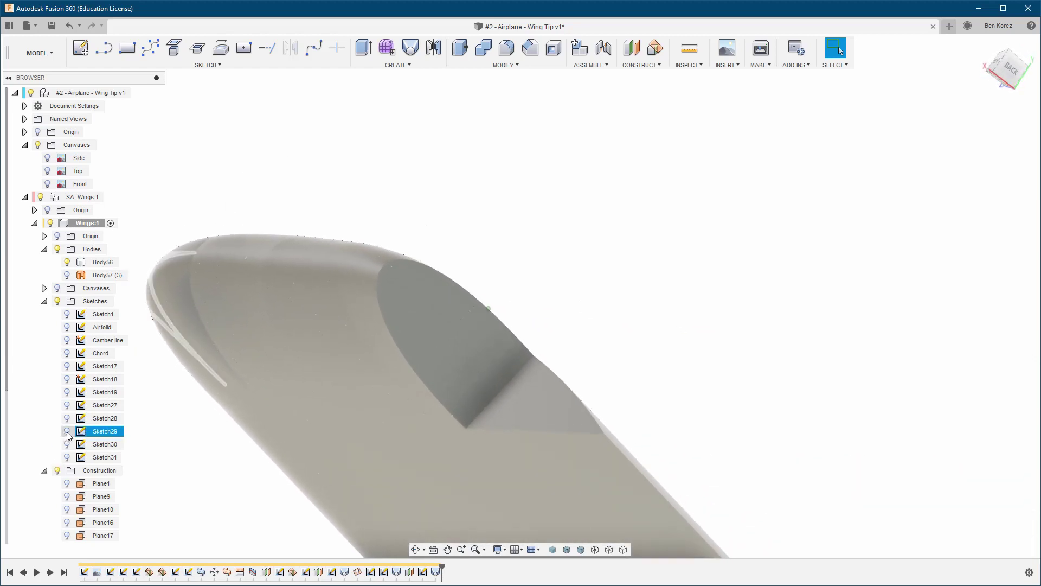
{"action": "left_click", "coordinate": [67, 457]}
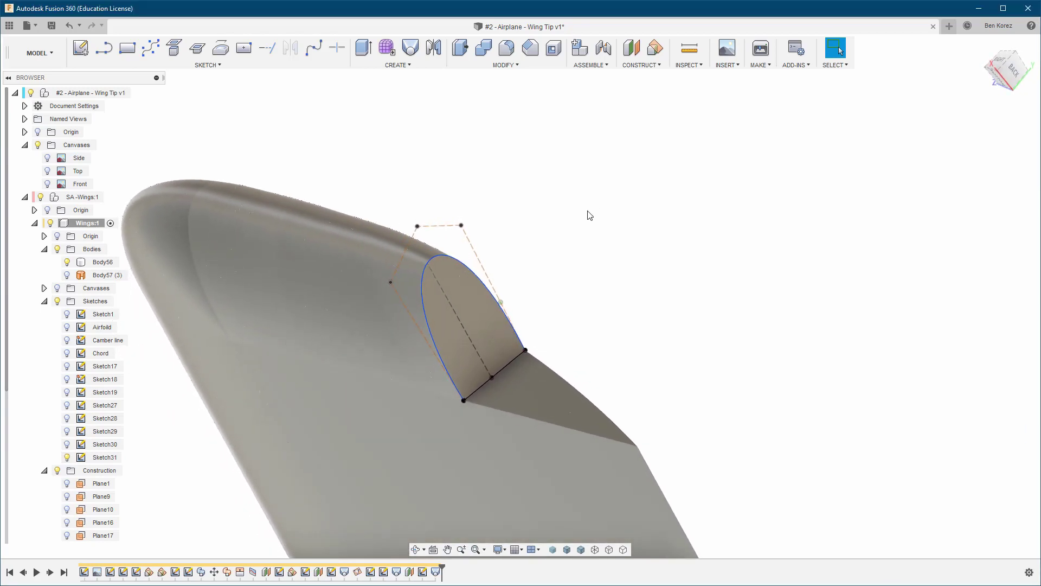
Sketch on the remaining flat face behind the loft, project its upper edge, lower edge and the profile's base line, and finish the sketch
{"action": "left_click", "coordinate": [82, 52]}
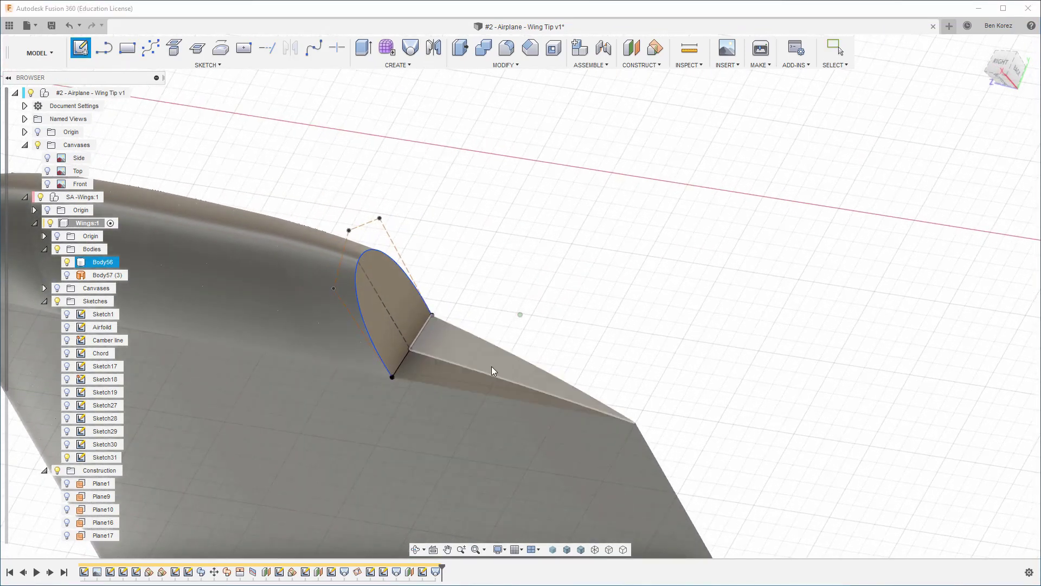
{"action": "left_click", "coordinate": [492, 365]}
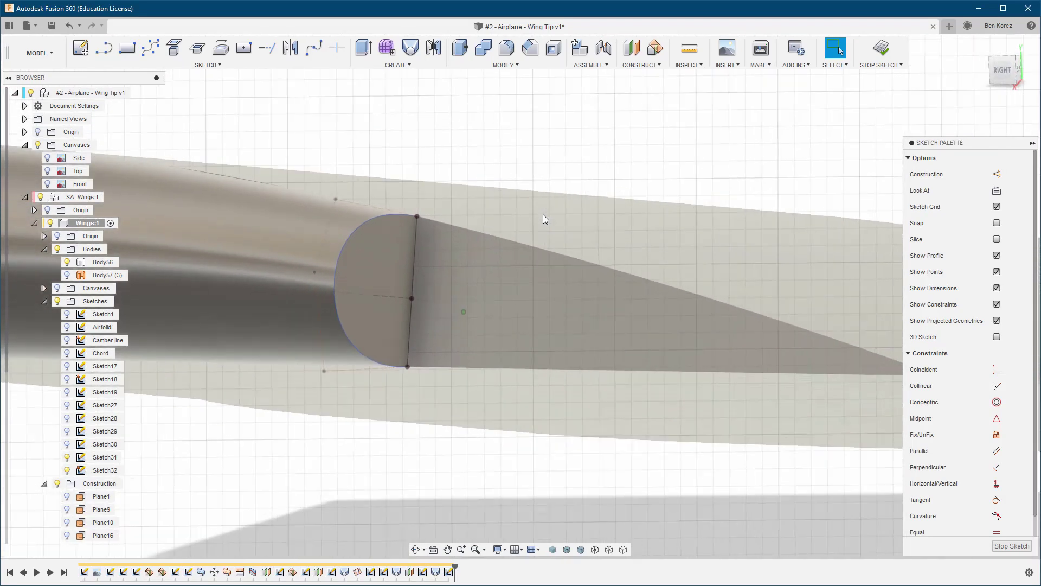
{"action": "key", "text": "p"}
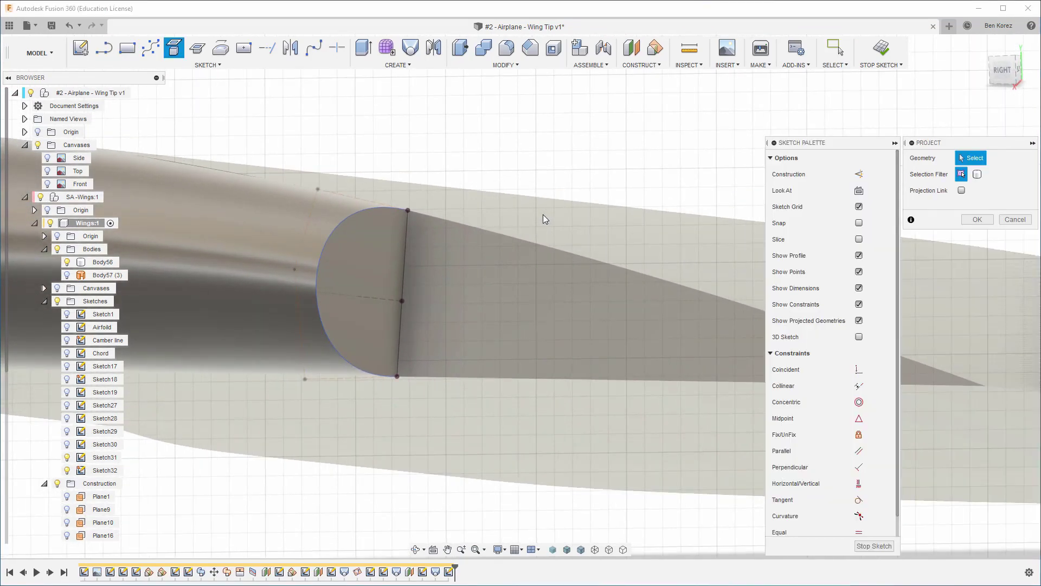
{"action": "left_click", "coordinate": [436, 252]}
{"action": "left_click", "coordinate": [403, 264]}
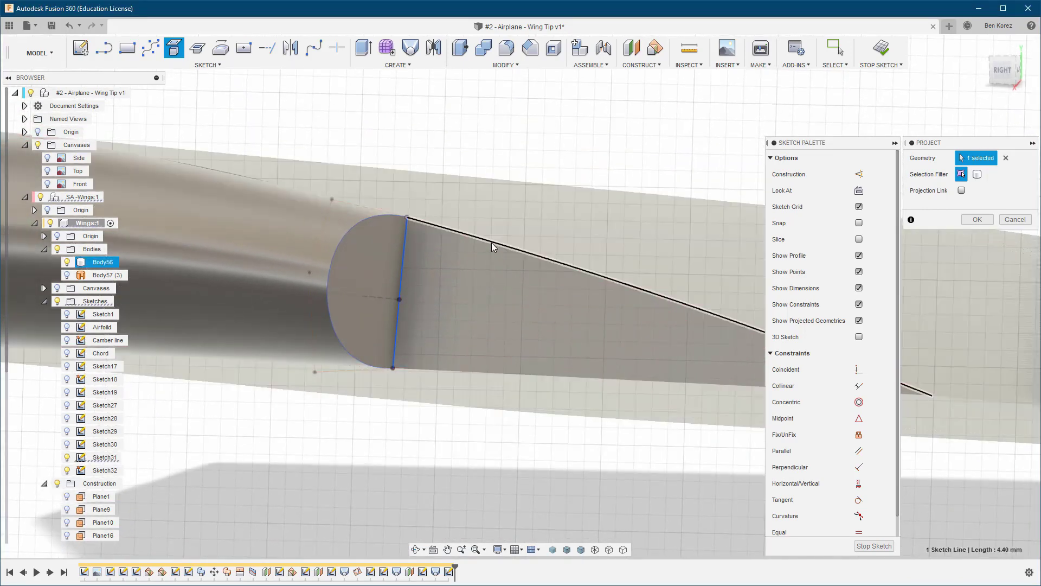
{"action": "left_click", "coordinate": [492, 243]}
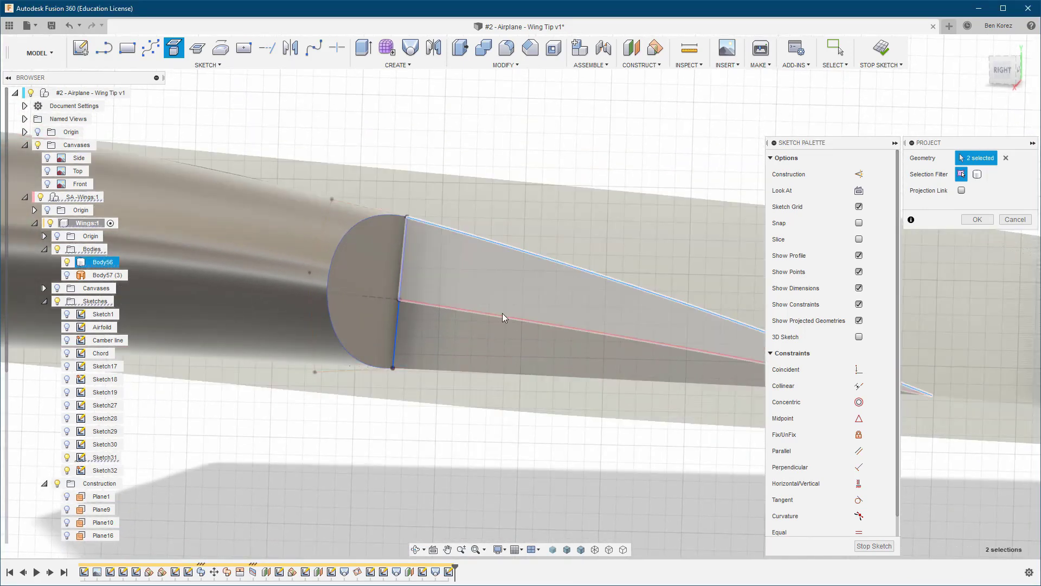
{"action": "left_click", "coordinate": [510, 373]}
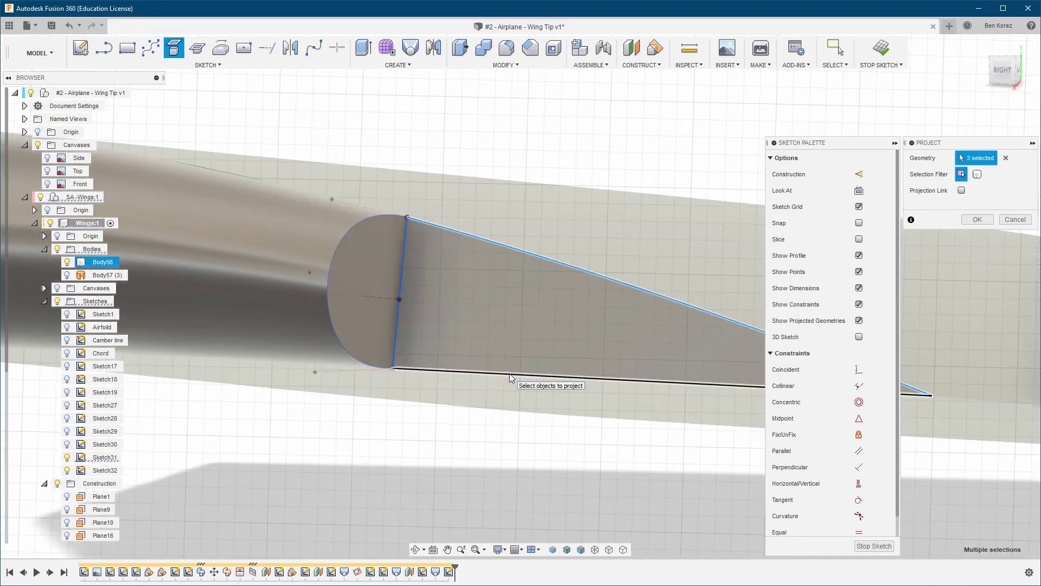
{"action": "left_click", "coordinate": [977, 219]}
{"action": "mouse_move", "coordinate": [482, 158]}
{"action": "middle_mouse_down", "text": "shift"}
{"action": "mouse_move", "coordinate": [442, 414]}
{"action": "mouse_move", "coordinate": [580, 219]}
{"action": "middle_mouse_up", "text": "shift"}
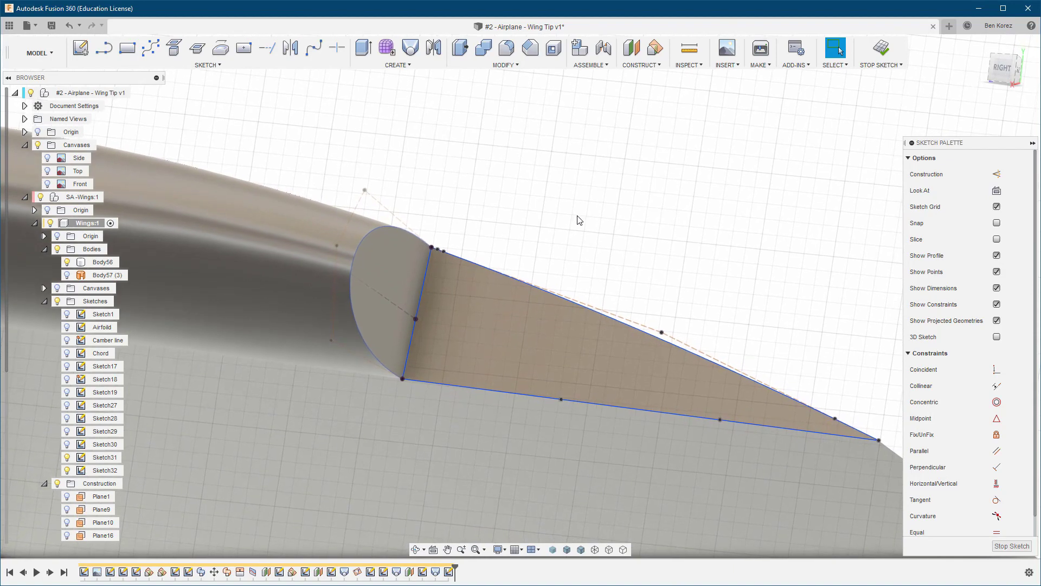
{"action": "left_click", "coordinate": [882, 49]}
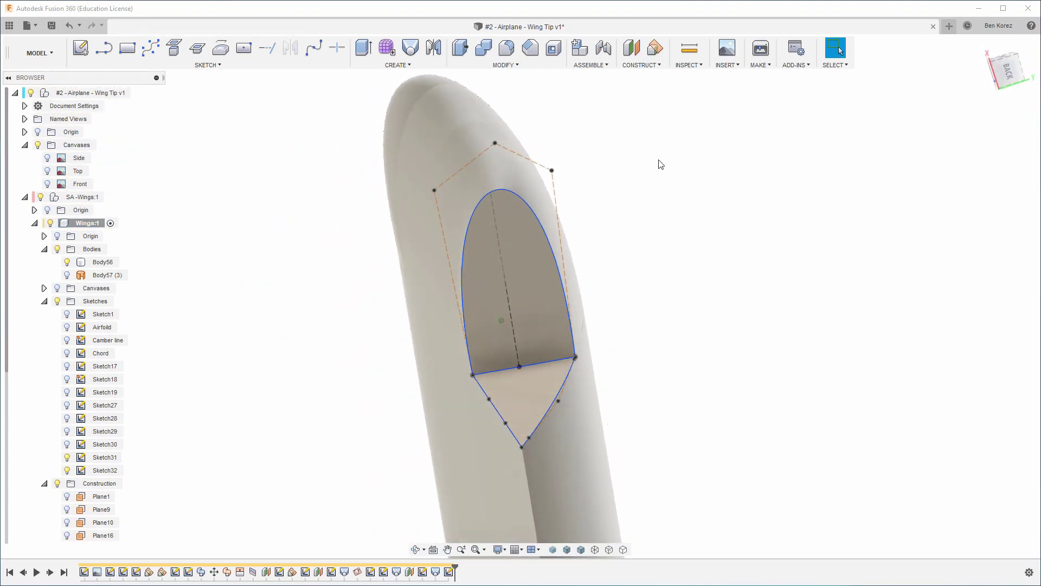
Create a plane through three points: the trailing corner, the middle point of the profile's base line and the top of its construction line
{"action": "left_click", "coordinate": [640, 65]}
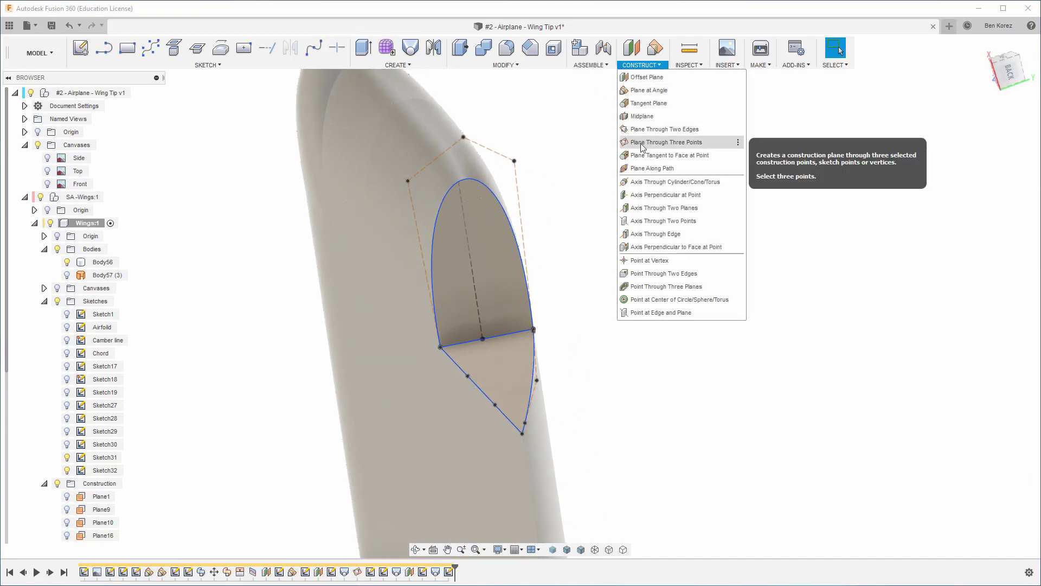
{"action": "left_click", "coordinate": [666, 142]}
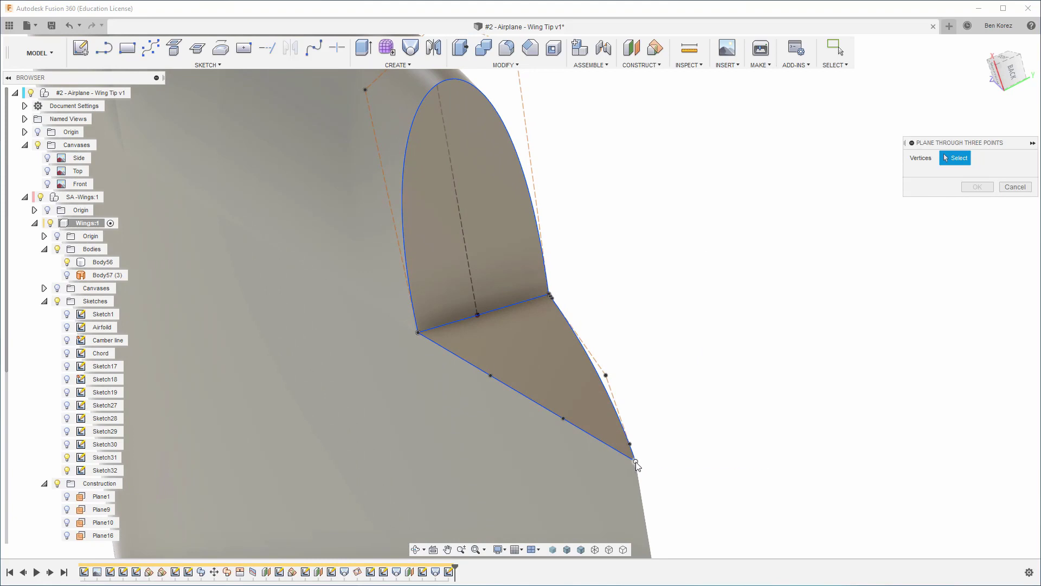
{"action": "left_click", "coordinate": [636, 462]}
{"action": "left_click", "coordinate": [478, 315]}
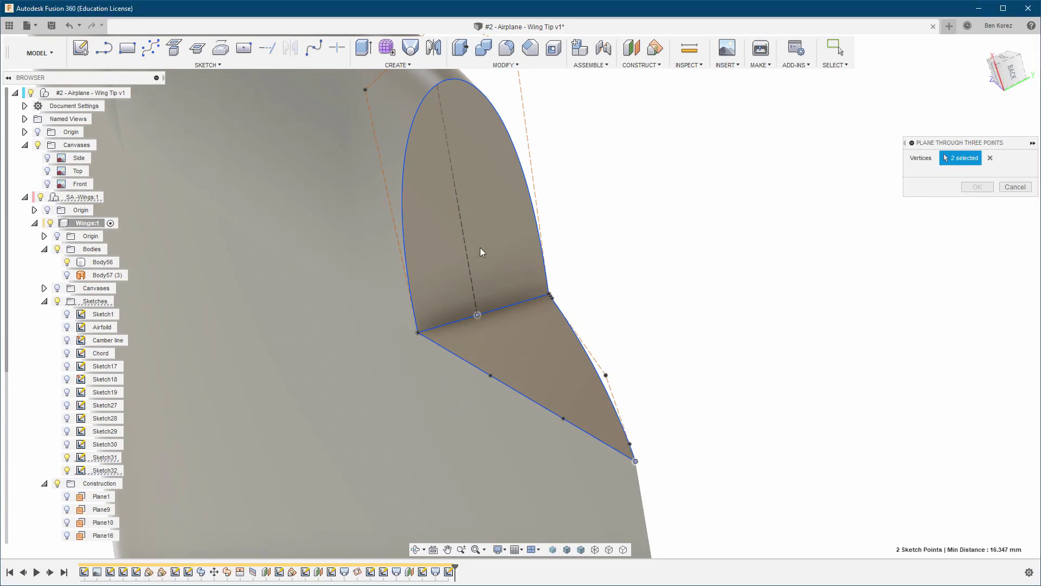
{"action": "middle_click_drag", "start_coordinate": [480, 247], "coordinate": [457, 149], "text": "shift"}
{"action": "left_click", "coordinate": [440, 143]}
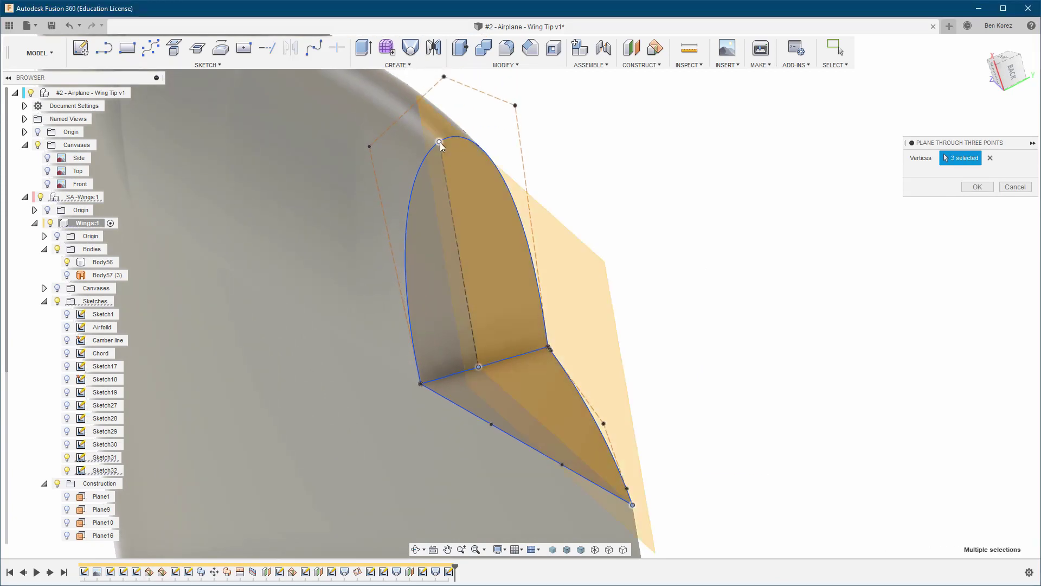
{"action": "left_click", "coordinate": [975, 191]}
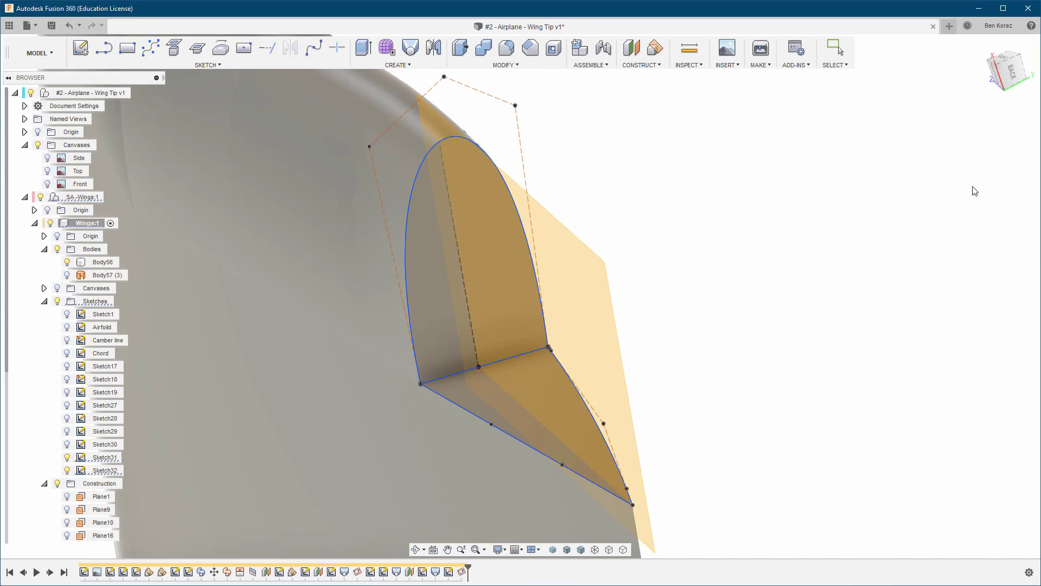
Start a sketch on the new three-point plane and turn on Slice to cut the view at it
{"action": "scroll", "coordinate": [662, 160], "scroll_direction": "down", "scroll_amount": 3}
{"action": "middle_click_drag", "start_coordinate": [663, 160], "coordinate": [654, 132], "text": "shift"}
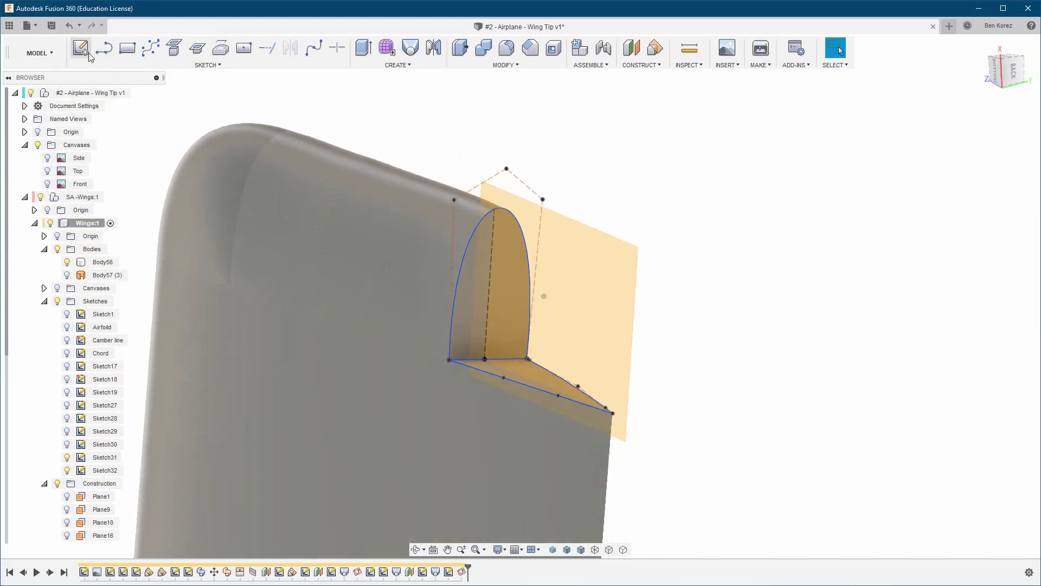
{"action": "left_click", "coordinate": [80, 47]}
{"action": "left_click", "coordinate": [597, 255]}
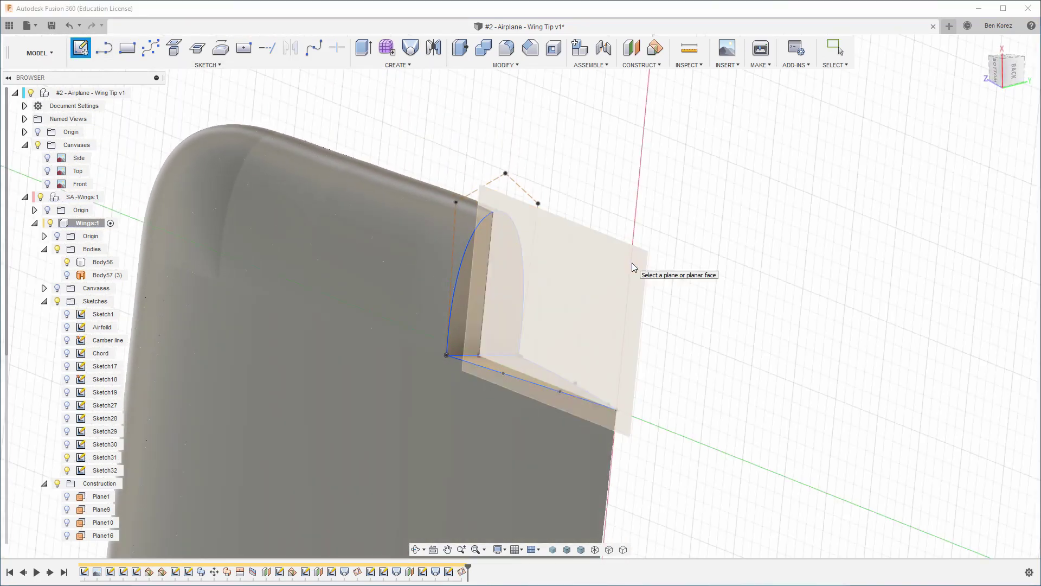
{"action": "left_click", "coordinate": [632, 262]}
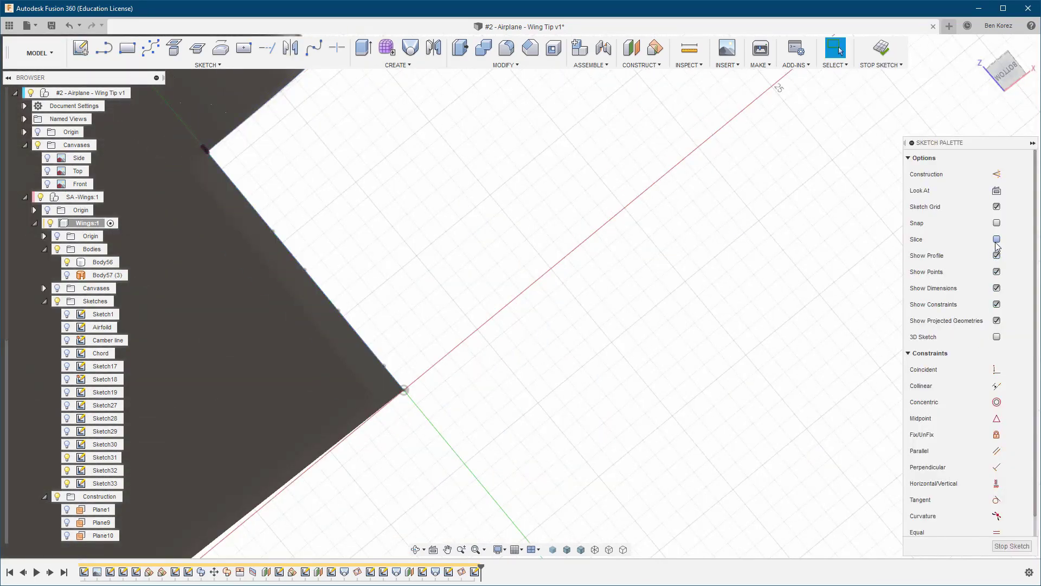
{"action": "left_click", "coordinate": [997, 239]}
Intersect the profile's top point and the wing's trailing corner point into the sketch, and turn off Slice
{"action": "scroll", "coordinate": [614, 386], "scroll_direction": "down", "scroll_amount": 2}
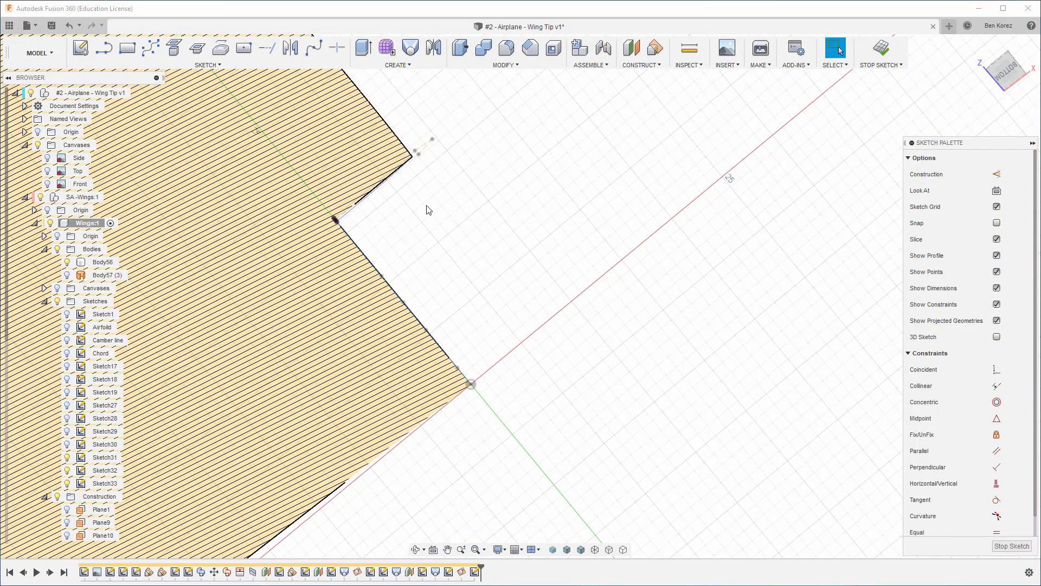
{"action": "scroll", "coordinate": [504, 194], "scroll_direction": "up", "scroll_amount": 2}
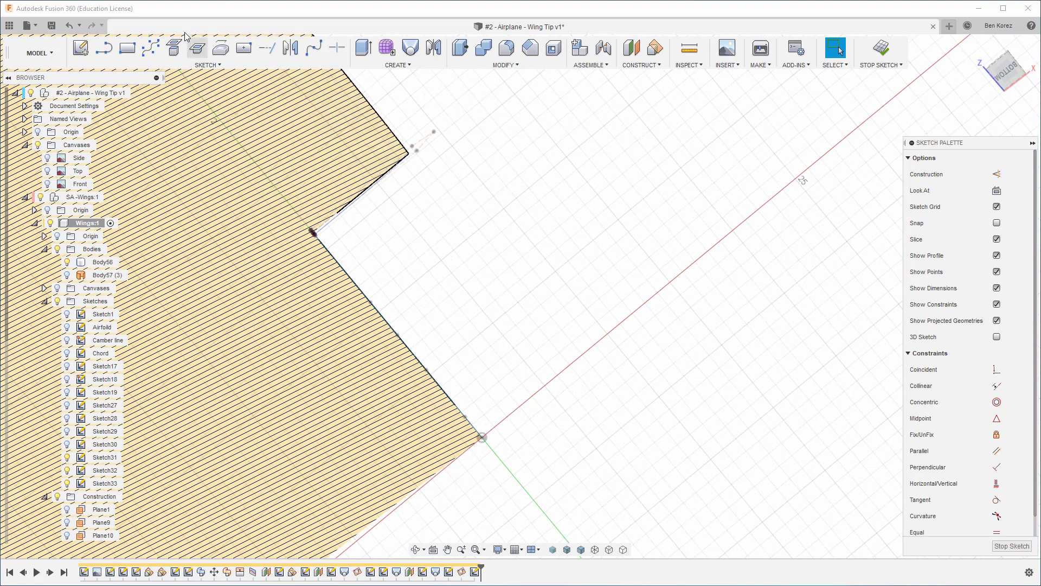
{"action": "left_click", "coordinate": [198, 49]}
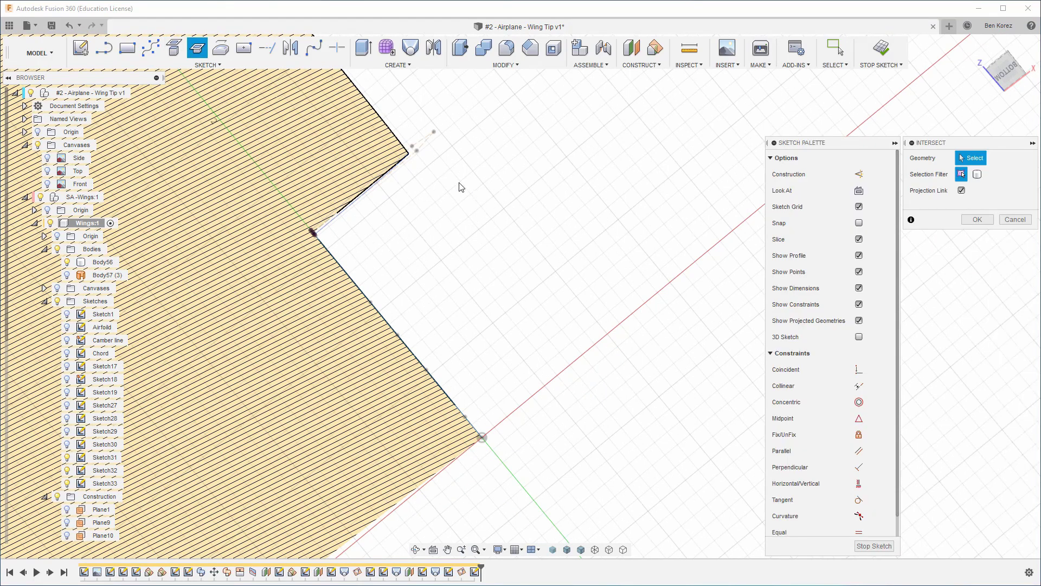
{"action": "left_click", "coordinate": [407, 157]}
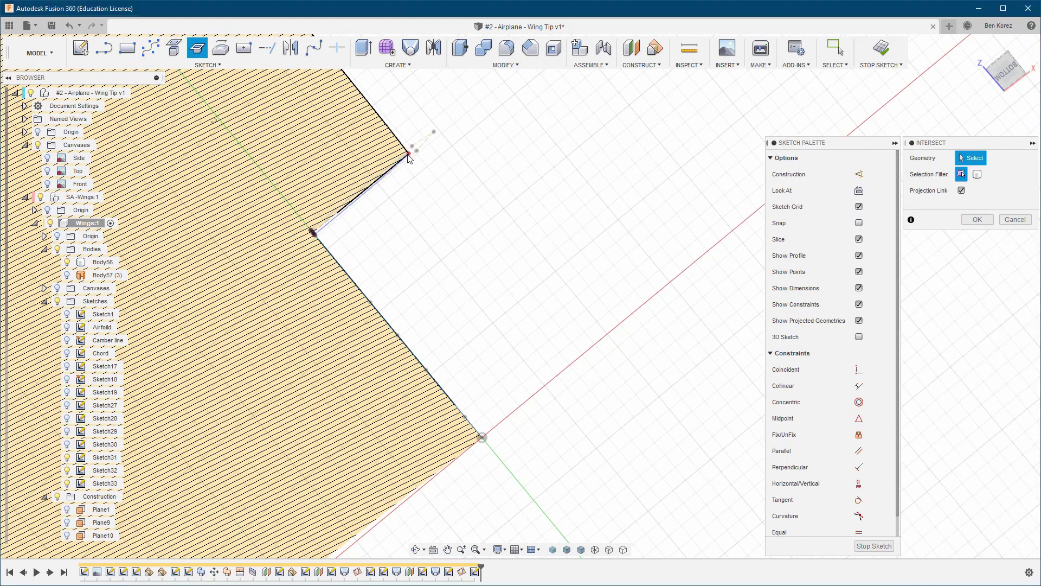
{"action": "left_click", "coordinate": [483, 439]}
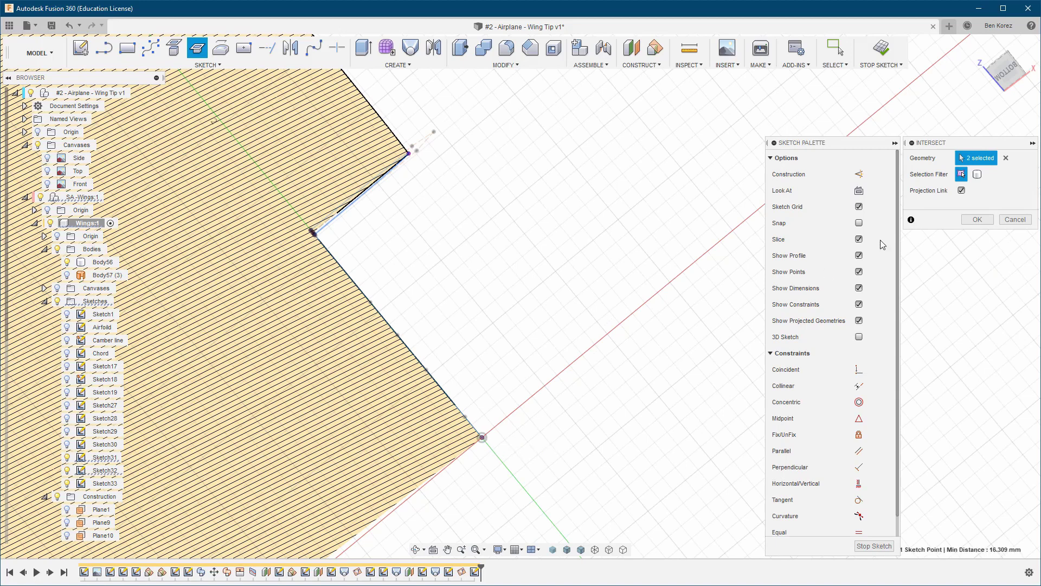
{"action": "left_click", "coordinate": [976, 219]}
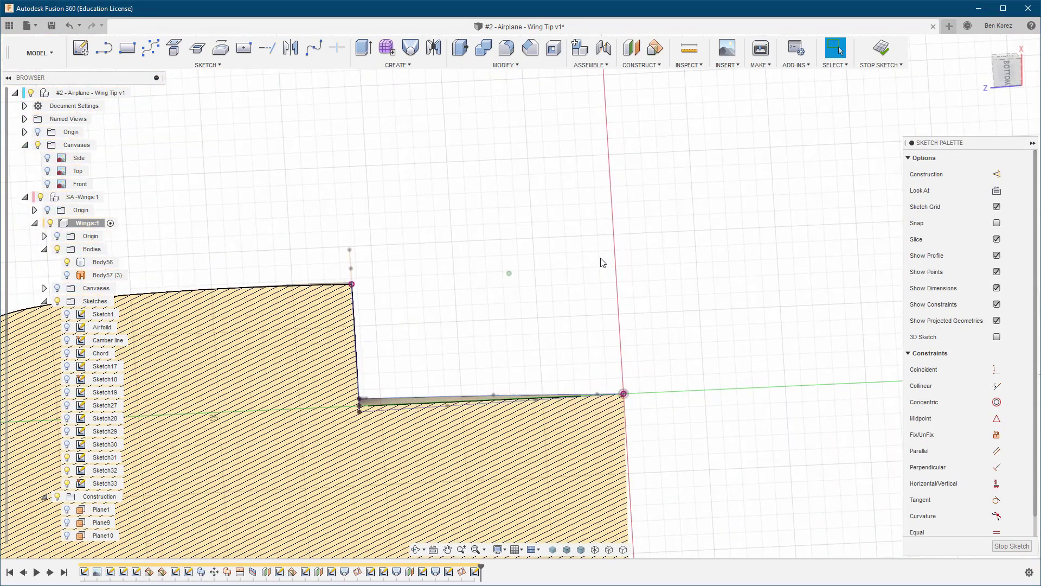
{"action": "left_click", "coordinate": [997, 239]}
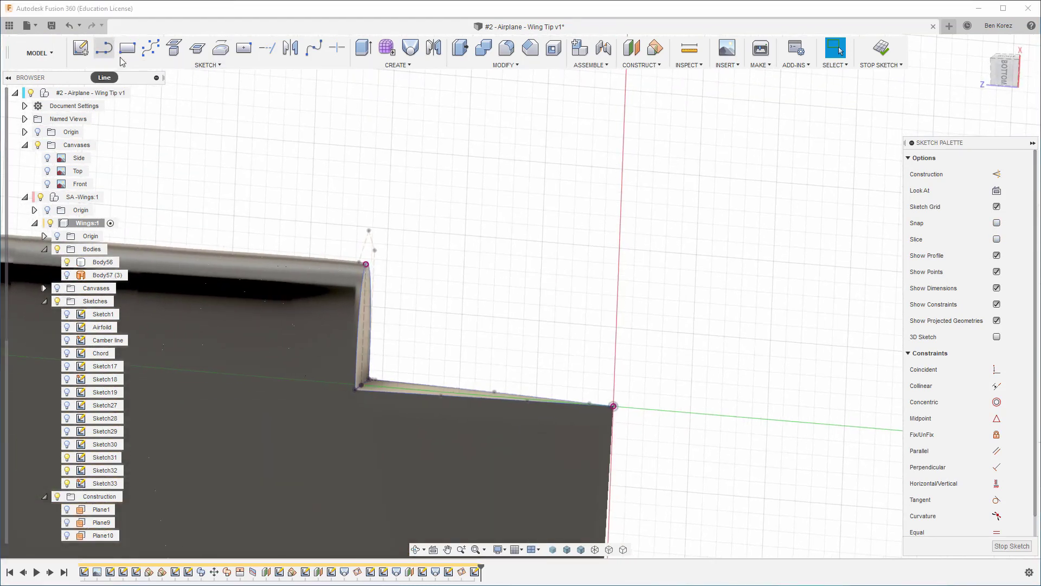
Draw a control point spline from the profile's top point to the trailing corner, with its middle control point pulled outward above the corner
{"action": "left_click", "coordinate": [150, 47]}
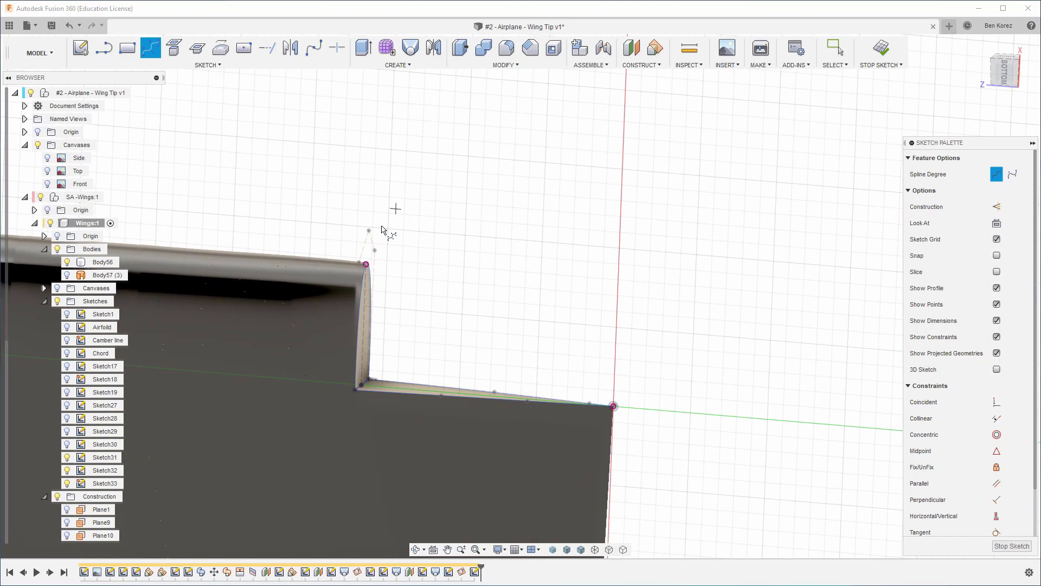
{"action": "left_click", "coordinate": [366, 264]}
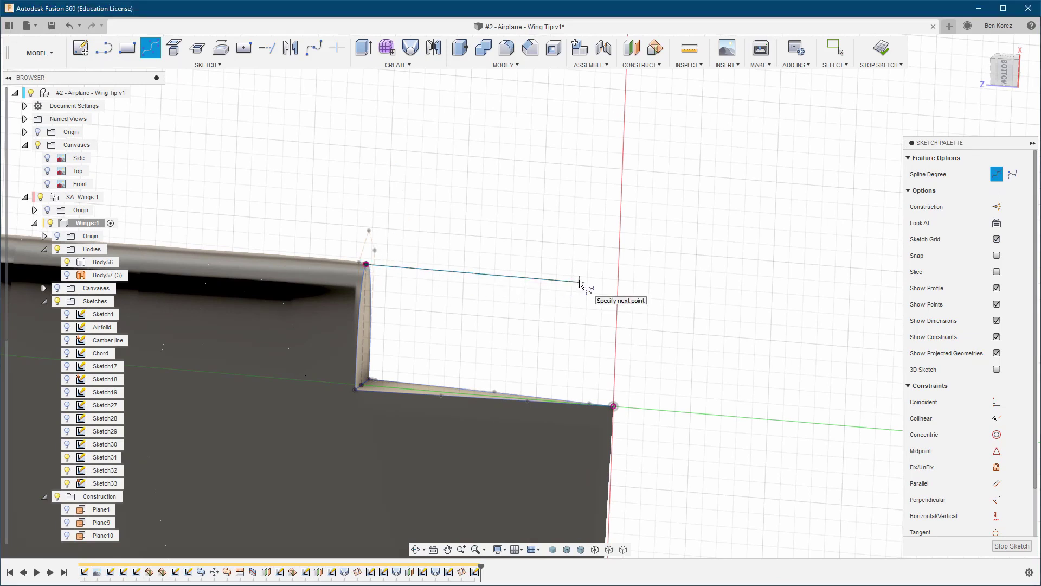
{"action": "left_click", "coordinate": [581, 282]}
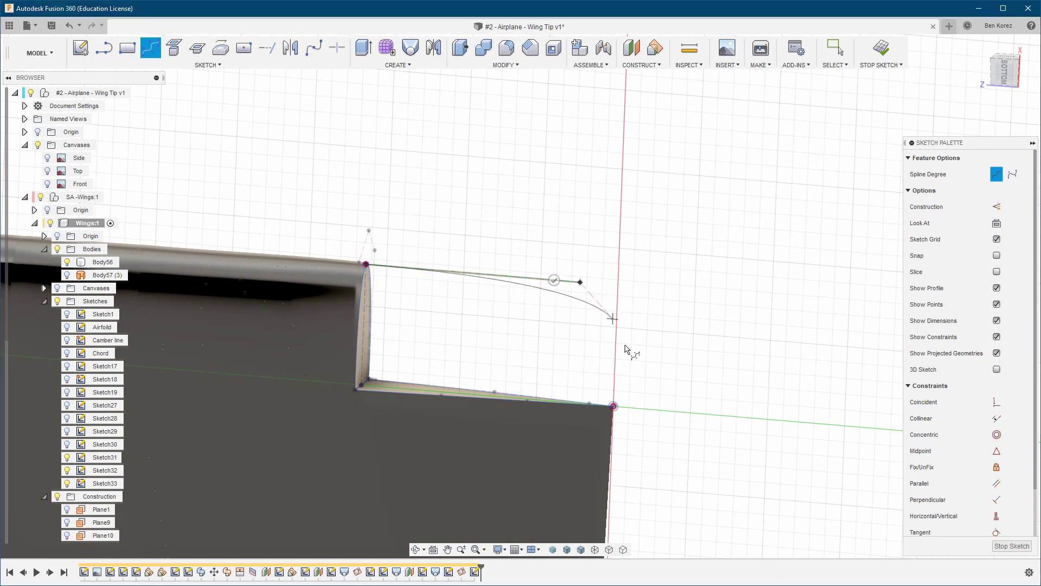
{"action": "left_click", "coordinate": [614, 406]}
{"action": "left_click", "coordinate": [588, 412]}
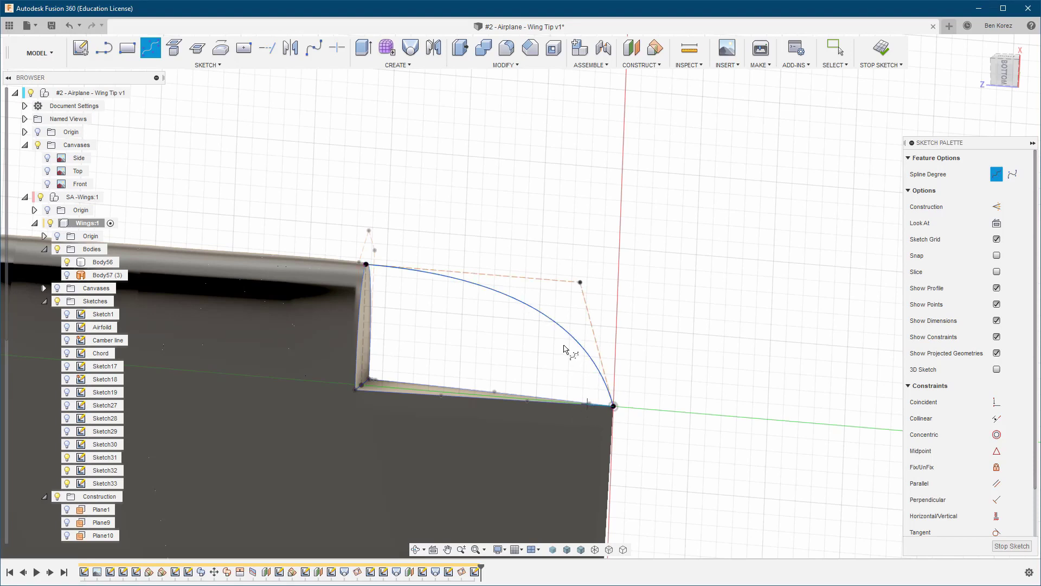
{"action": "key", "text": "Escape"}
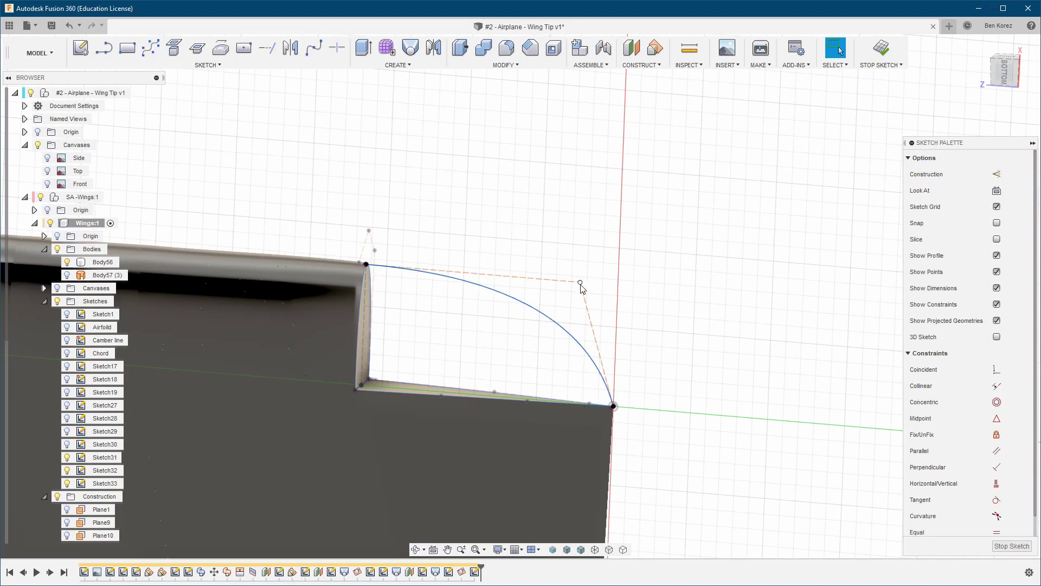
{"action": "left_click_drag", "start_coordinate": [581, 283], "coordinate": [615, 271]}
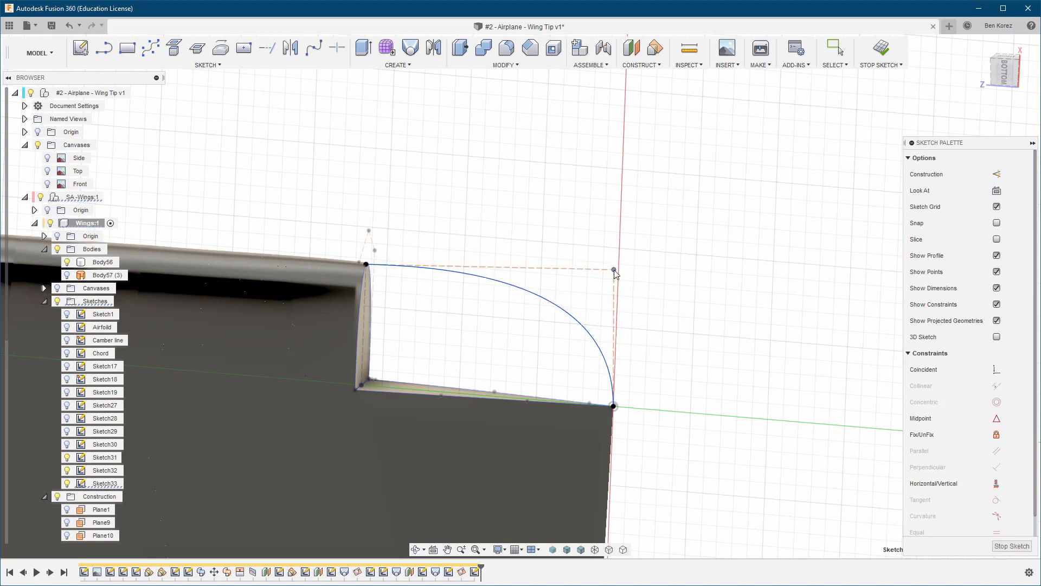
Insert another control point into the spline, pull both inner control points outward for a fuller rounded corner, and finish the sketch
{"action": "right_click", "coordinate": [515, 290]}
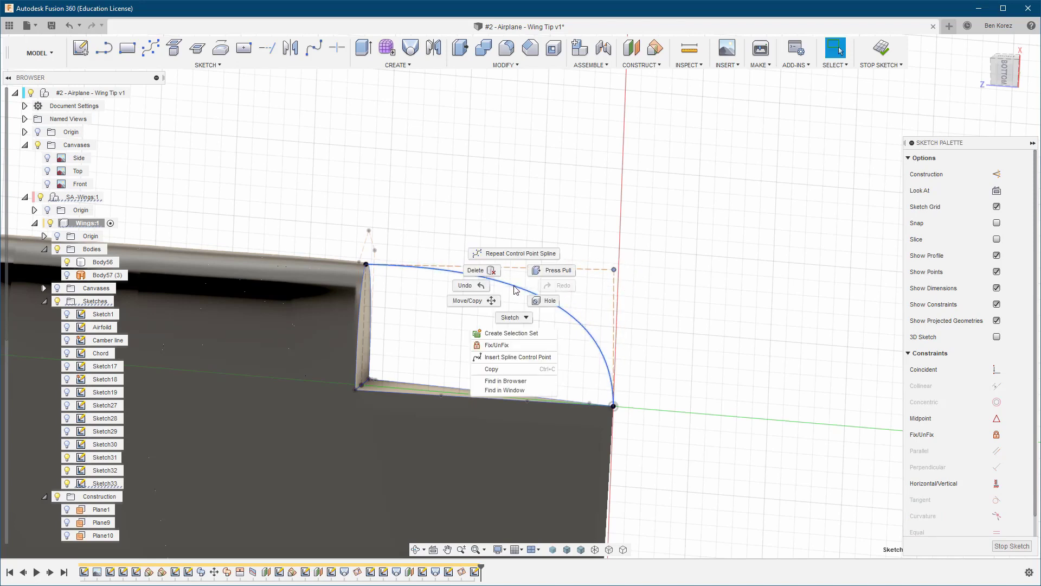
{"action": "left_click", "coordinate": [505, 358]}
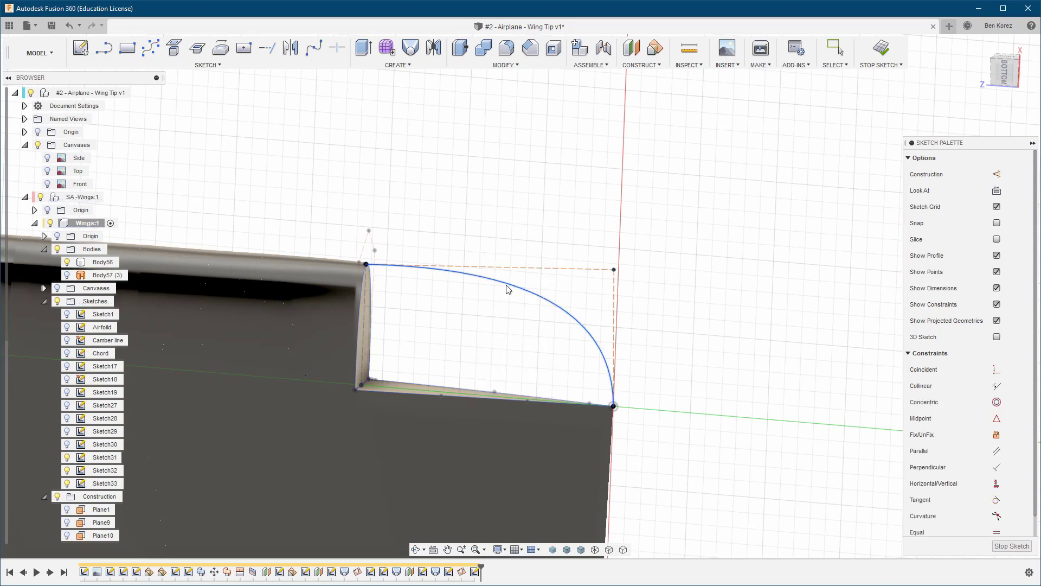
{"action": "left_click", "coordinate": [525, 288]}
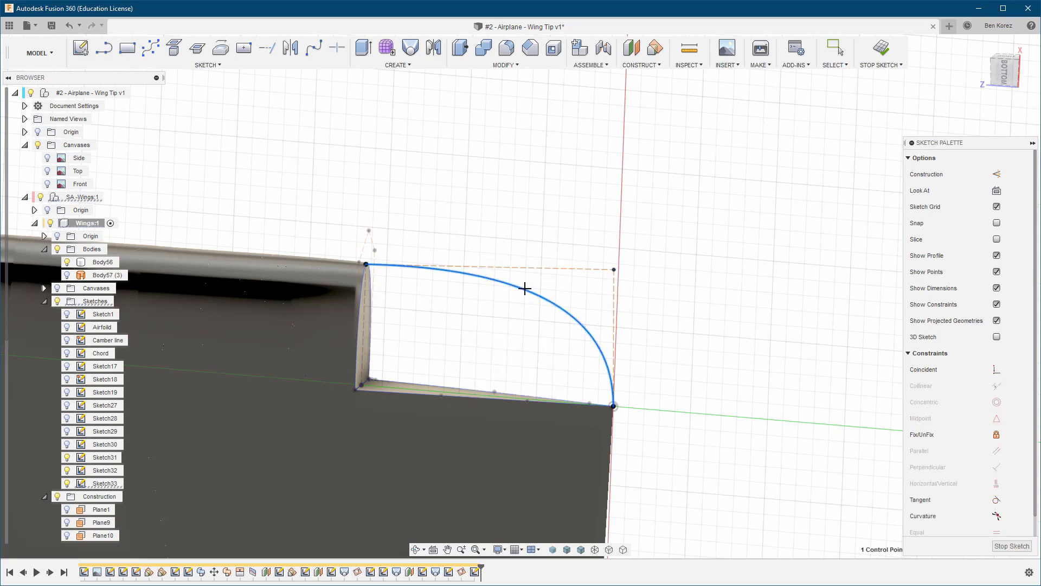
{"action": "left_click", "coordinate": [524, 290]}
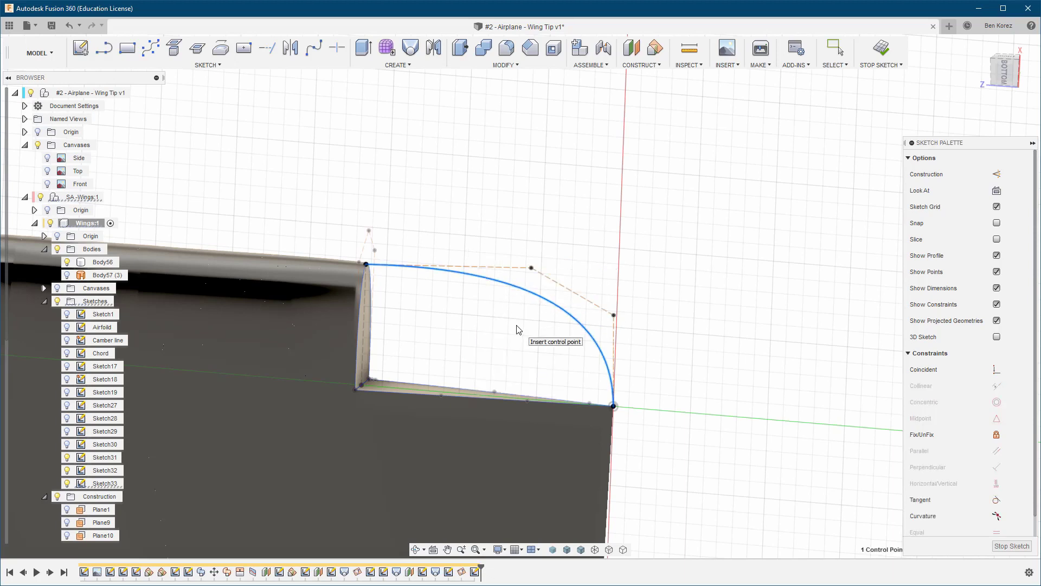
{"action": "key", "text": "Escape"}
{"action": "left_click_drag", "start_coordinate": [532, 268], "coordinate": [594, 278]}
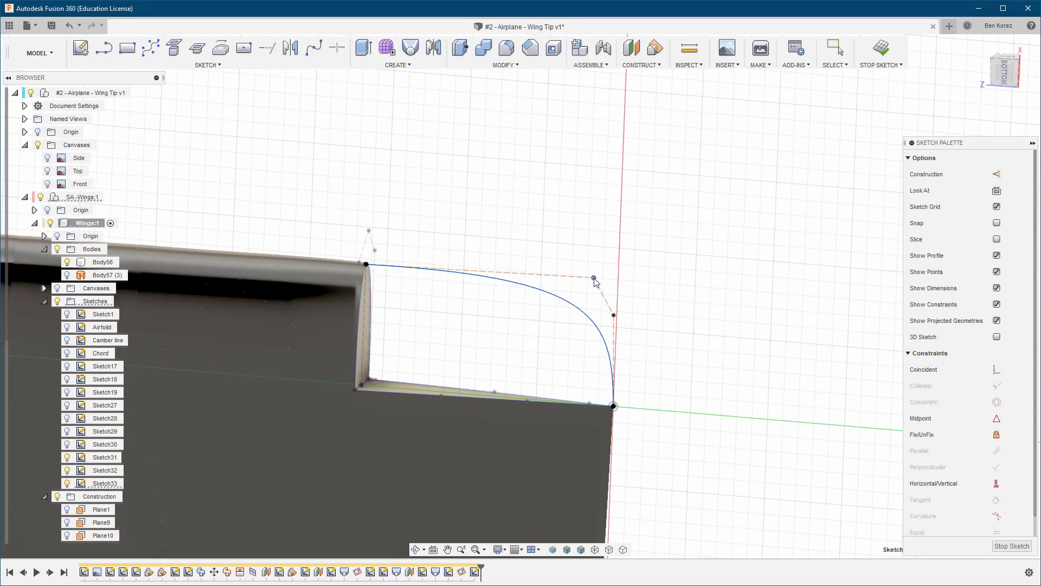
{"action": "left_click_drag", "start_coordinate": [614, 315], "coordinate": [599, 281]}
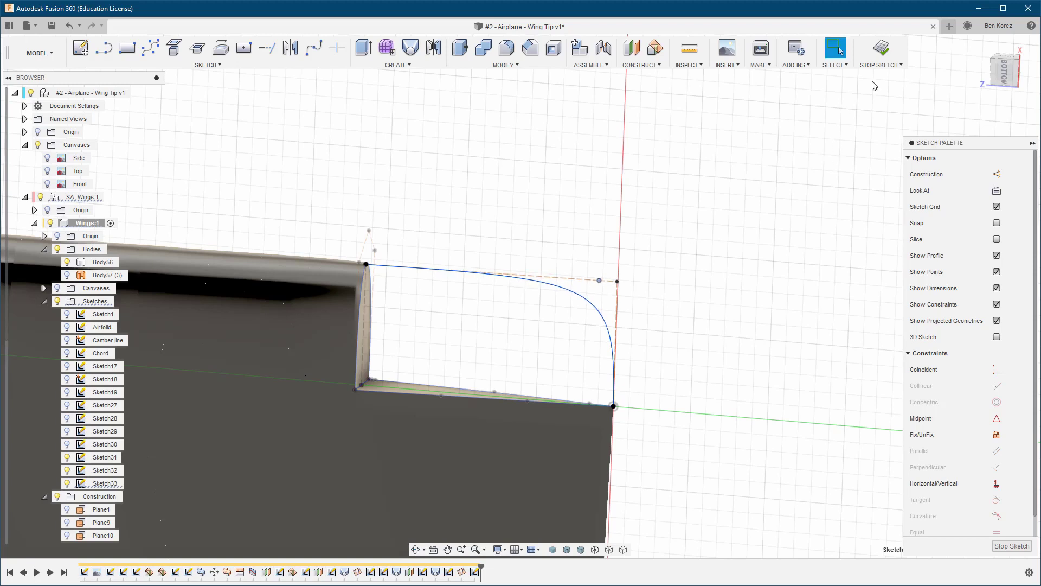
{"action": "left_click", "coordinate": [882, 49]}
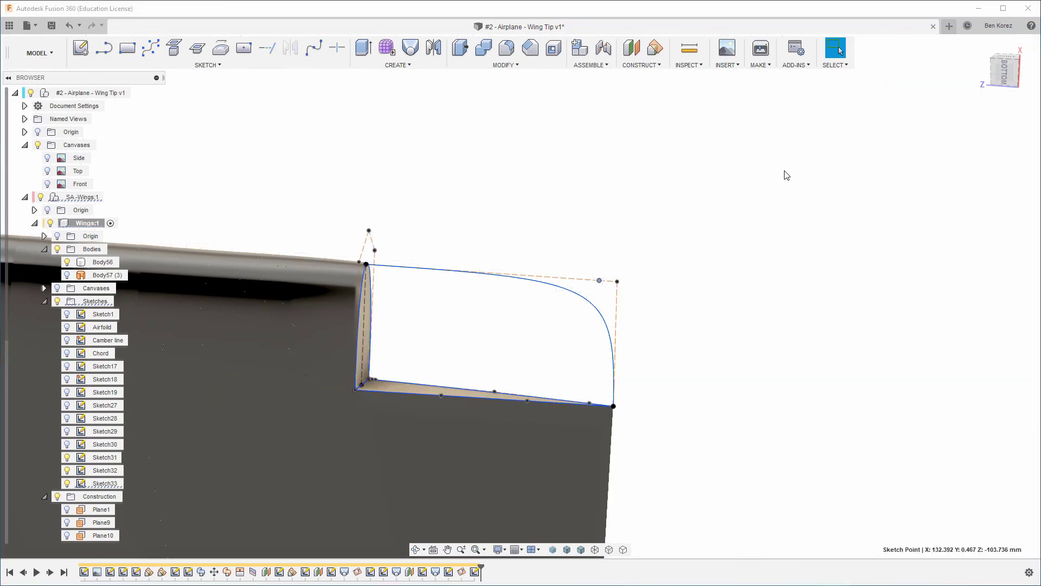
Start a Loft between the upright profile in Sketch31 and the flat profile in Sketch32, clearing any wrongly picked profiles
{"action": "middle_click_drag", "start_coordinate": [784, 172], "coordinate": [568, 130], "text": "shift"}
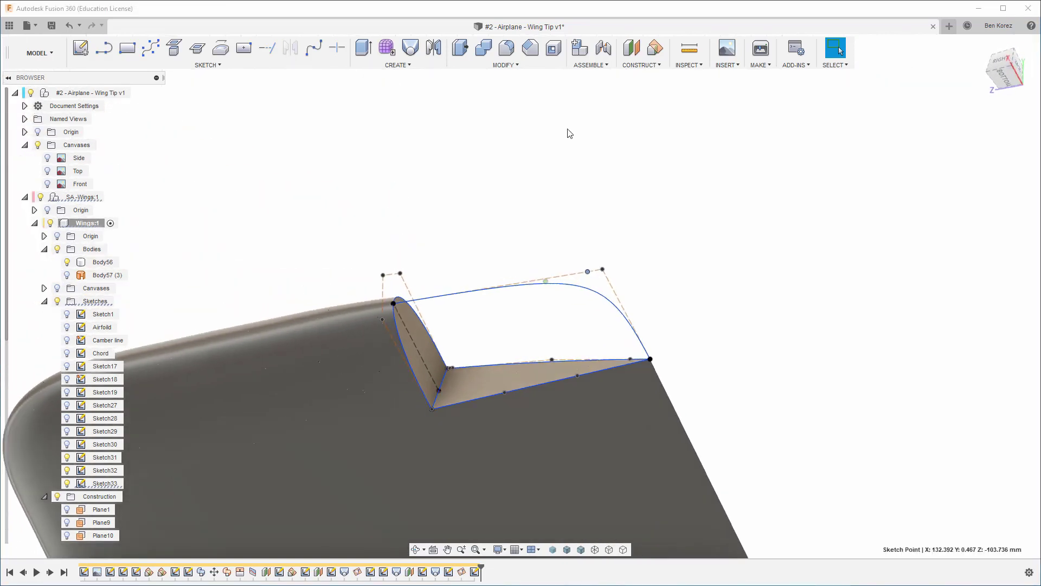
{"action": "left_click", "coordinate": [411, 50]}
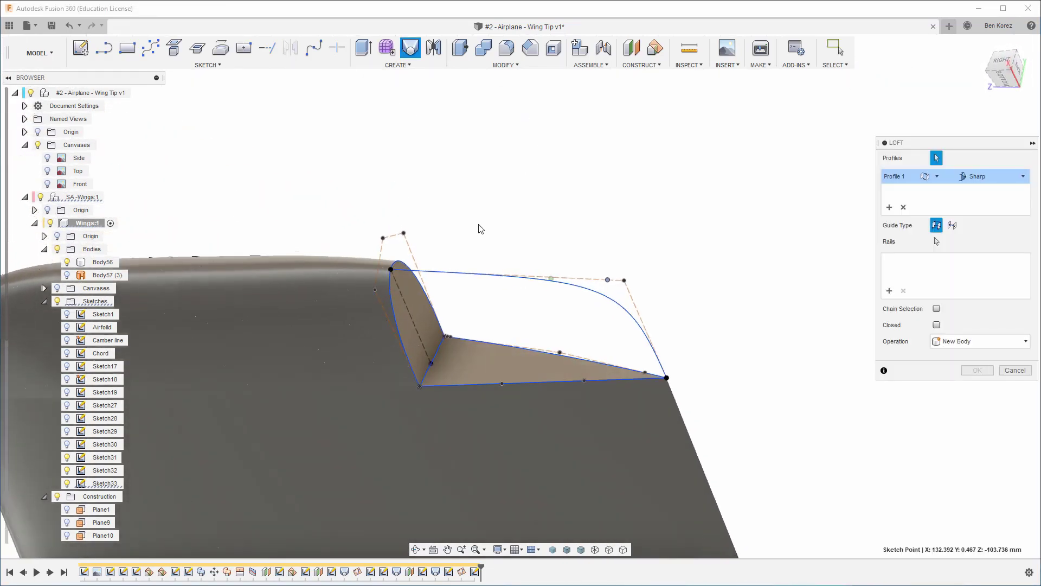
{"action": "middle_click_drag", "start_coordinate": [480, 229], "coordinate": [456, 262], "text": "shift"}
{"action": "left_click", "coordinate": [432, 274]}
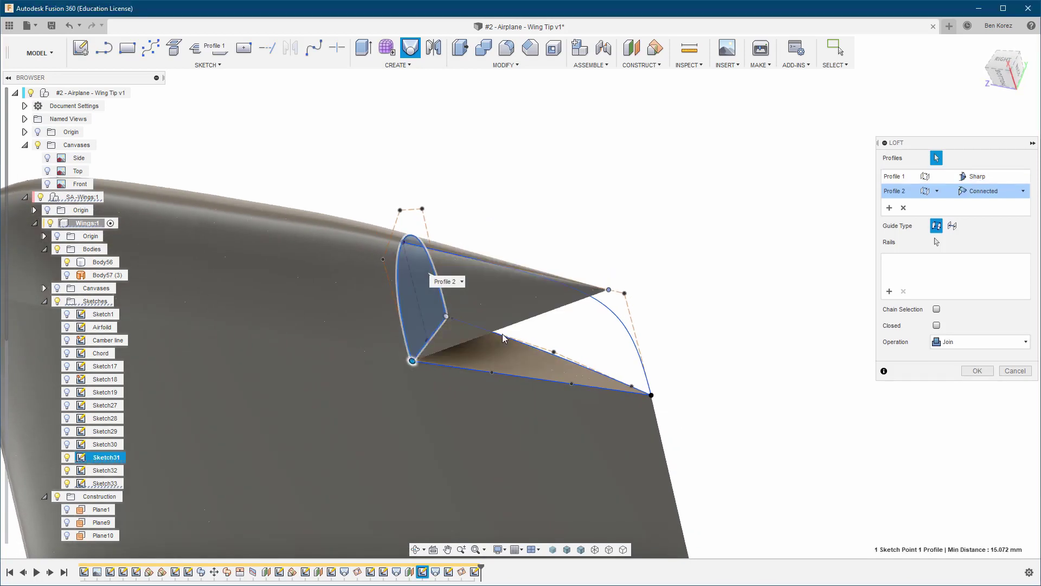
{"action": "left_click", "coordinate": [904, 207]}
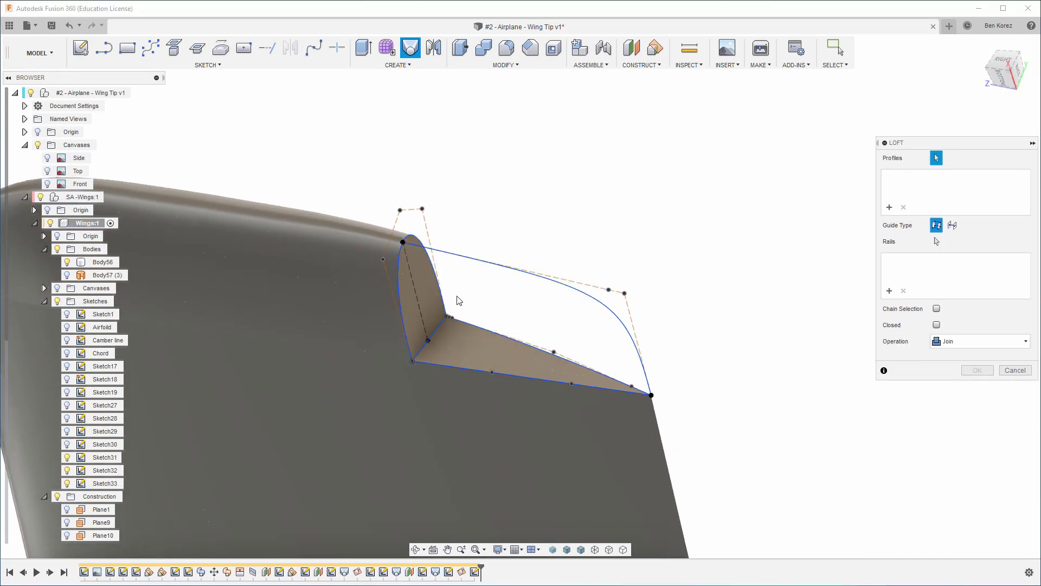
{"action": "left_click", "coordinate": [429, 293]}
{"action": "left_click", "coordinate": [534, 355]}
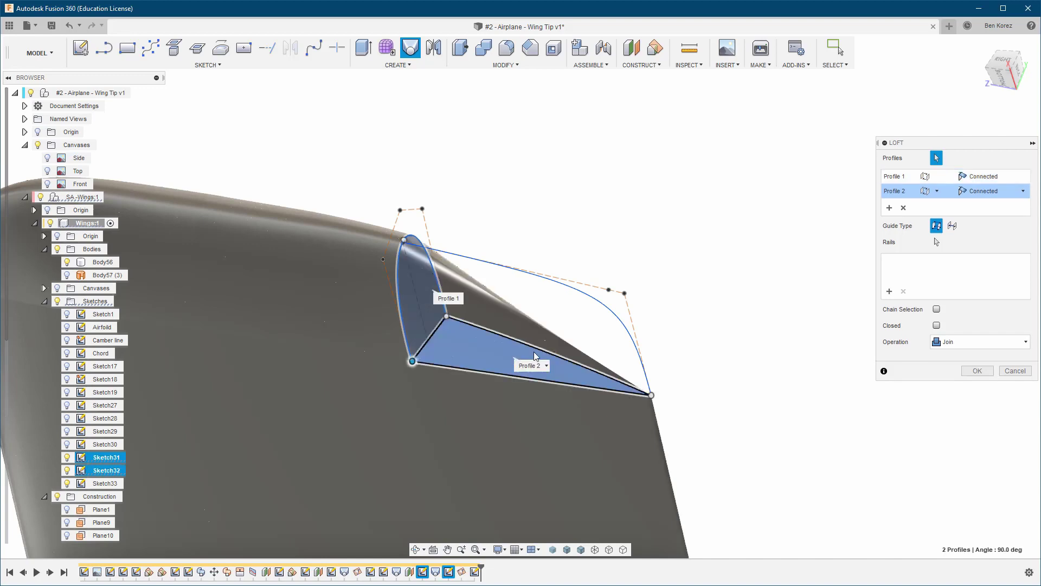
Use the new spline as the loft's rail, create the loft with the Join operation, and hide Sketch31
{"action": "middle_click_drag", "start_coordinate": [780, 198], "coordinate": [847, 209], "text": "shift"}
{"action": "scroll", "coordinate": [846, 207], "scroll_direction": "up", "scroll_amount": 5}
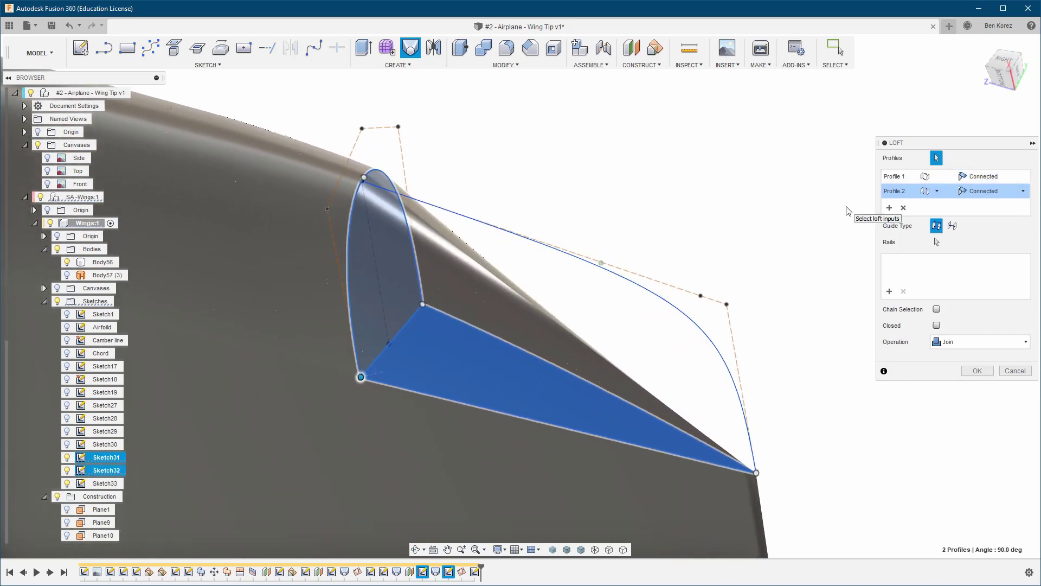
{"action": "left_click", "coordinate": [936, 242]}
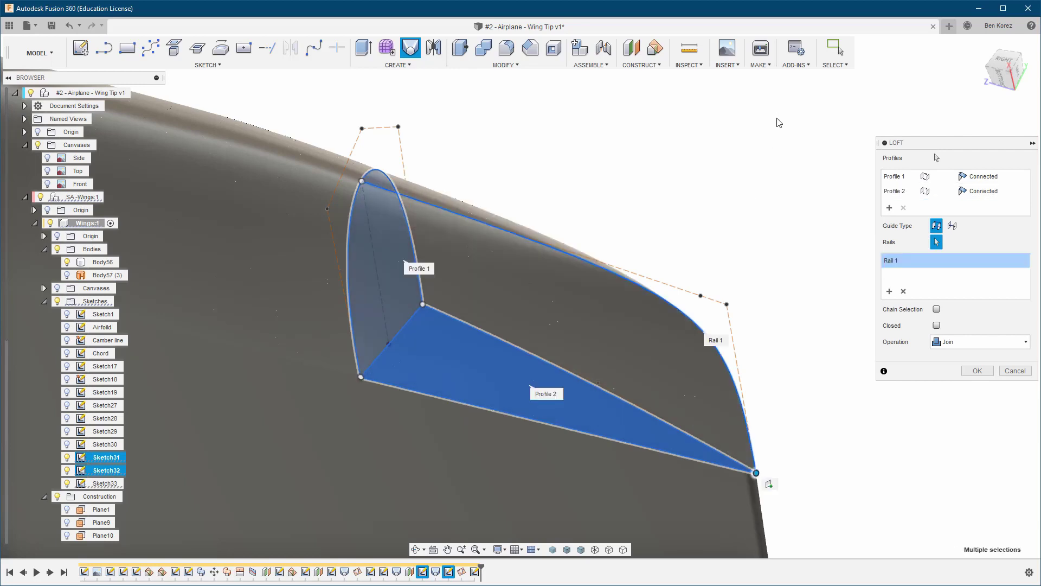
{"action": "middle_click_drag", "start_coordinate": [777, 118], "coordinate": [889, 222], "text": "shift"}
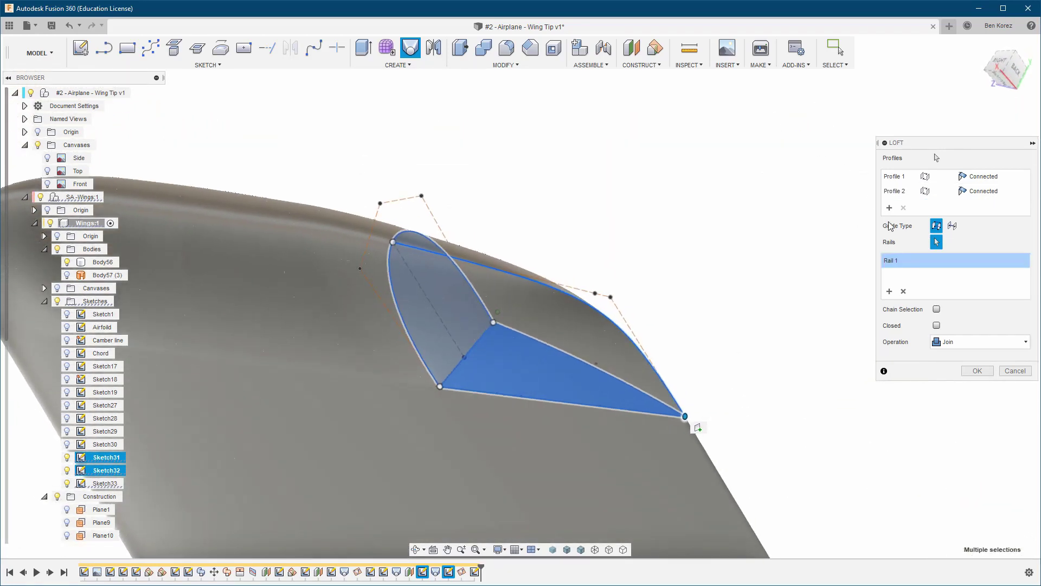
{"action": "left_click", "coordinate": [977, 371]}
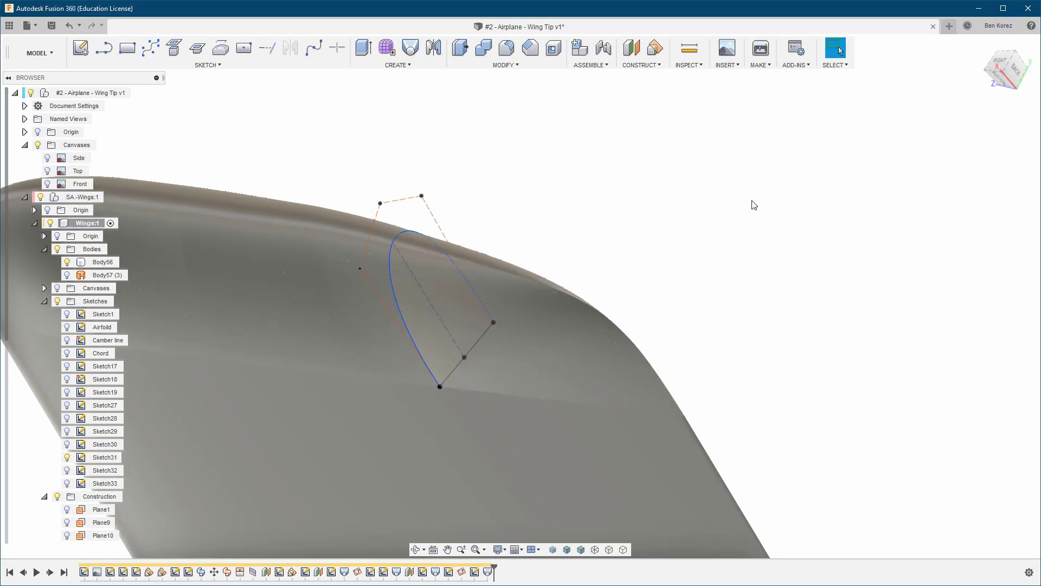
{"action": "left_click", "coordinate": [67, 458]}
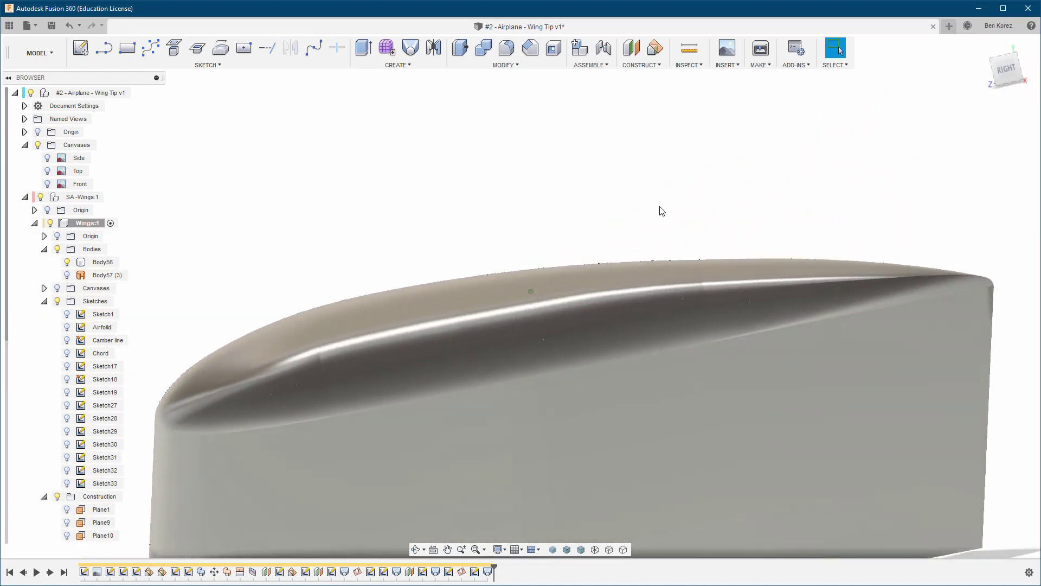
Show and hide Sketch32 and Sketch31 in turn to examine where the loft profiles sit on the finished tip
{"action": "left_click", "coordinate": [67, 470]}
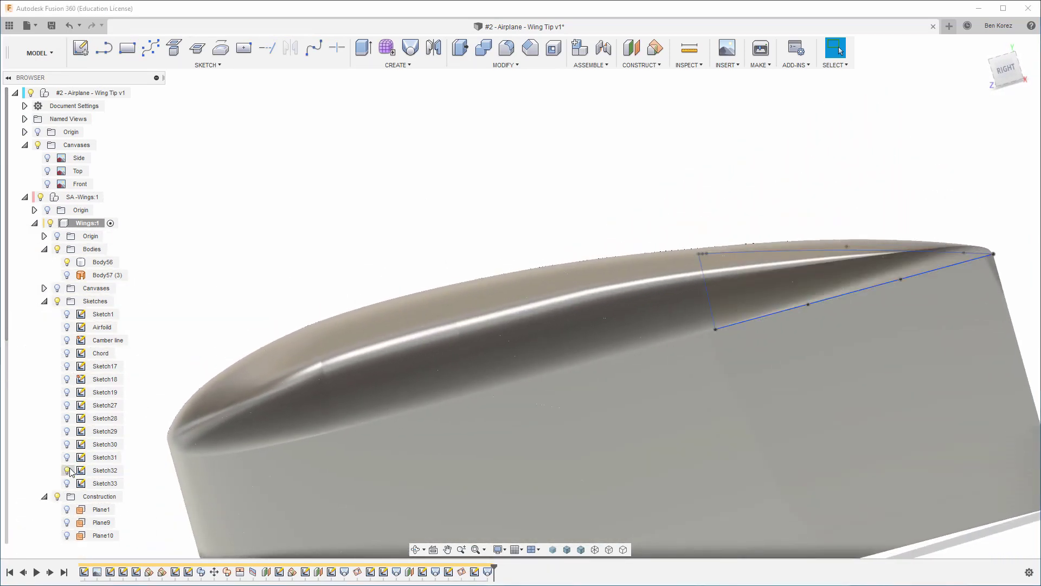
{"action": "left_click", "coordinate": [67, 470]}
{"action": "left_click", "coordinate": [66, 457]}
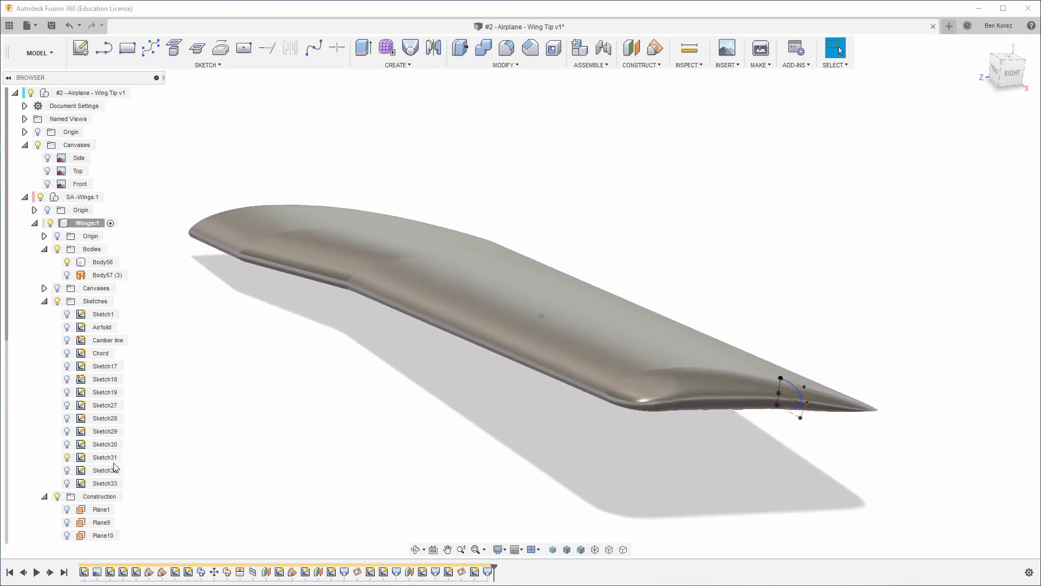
{"action": "left_click", "coordinate": [68, 457]}
Switch to the web browser to view the Fusion 360 forum page on tesreg.com, and return to the model
{"action": "left_click", "coordinate": [638, 151]}
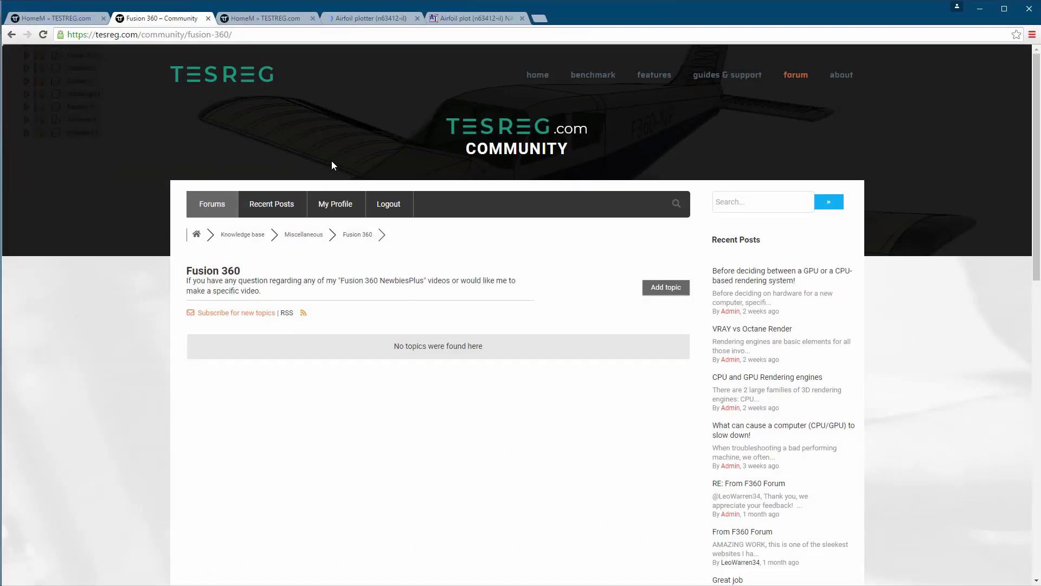
{"action": "left_click", "coordinate": [981, 9]}
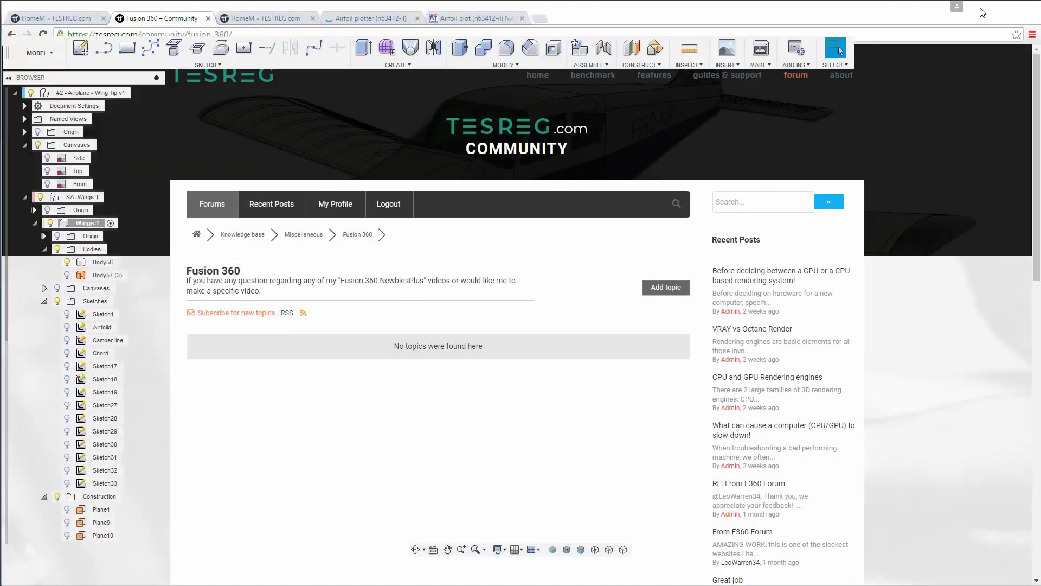